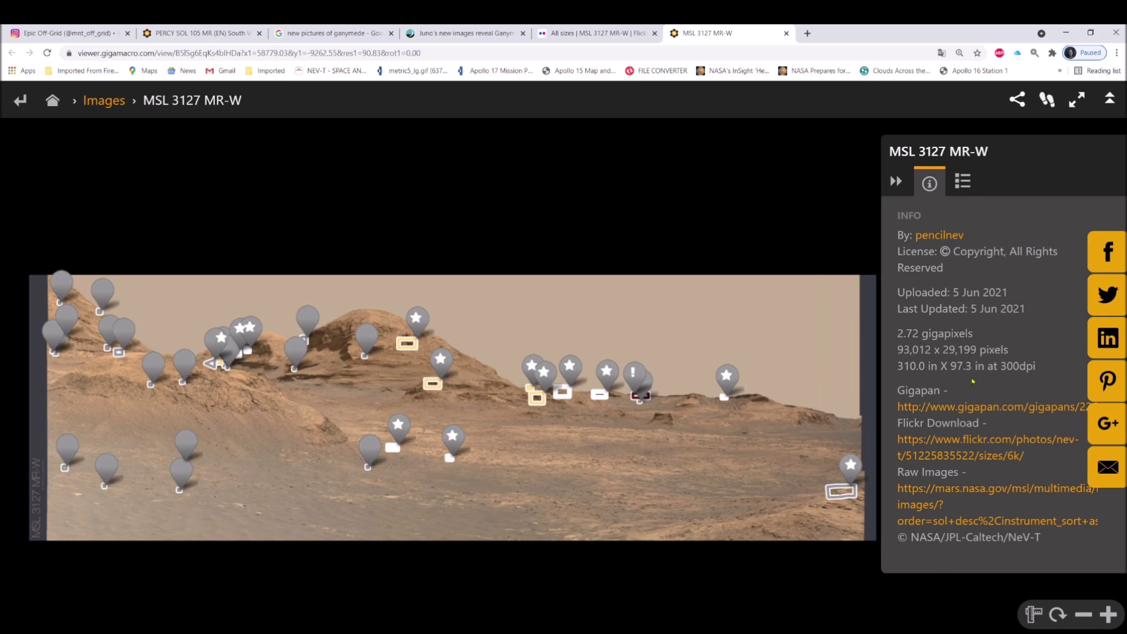
- Zoom into the MSL 3127 panorama, read the 'Symbols and glyphs cut into side of cliff' note, then close it
scroll(597, 360, up, 3)
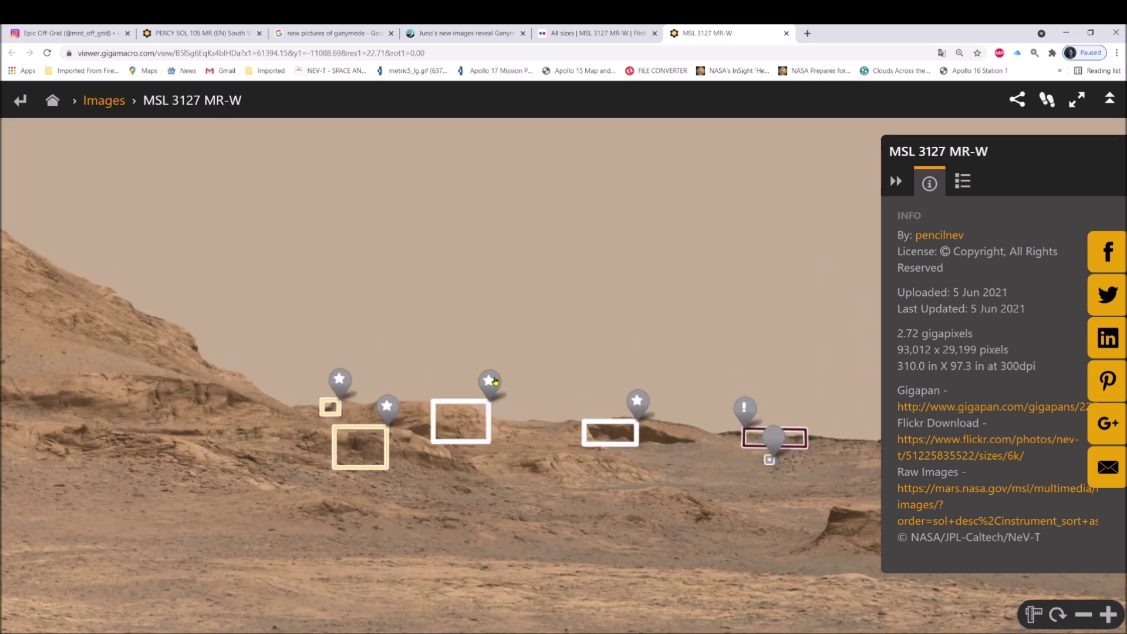
click(491, 382)
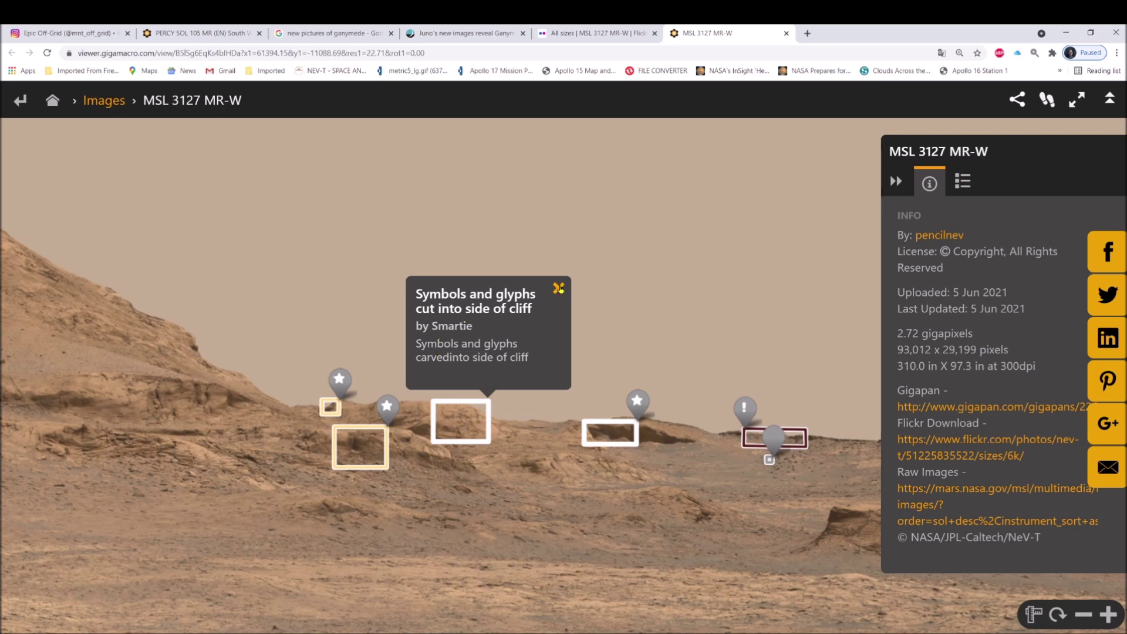
click(558, 288)
- Pan to the central mound and zoom close on the small marked box on its cliff face
drag(259, 461, 487, 463)
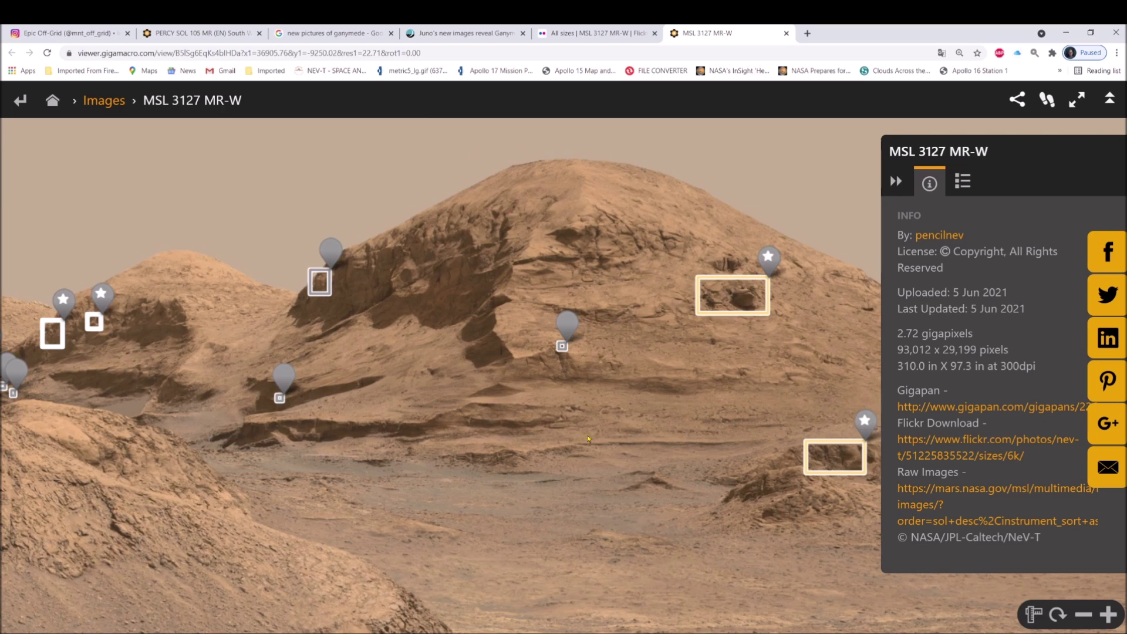
click(320, 282)
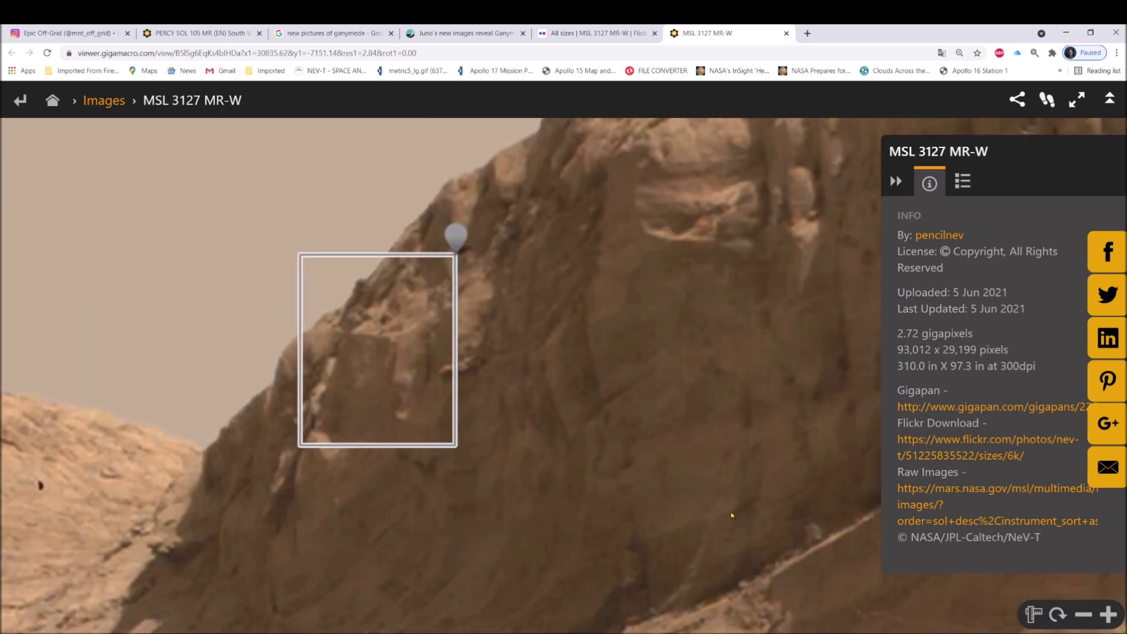
click(456, 236)
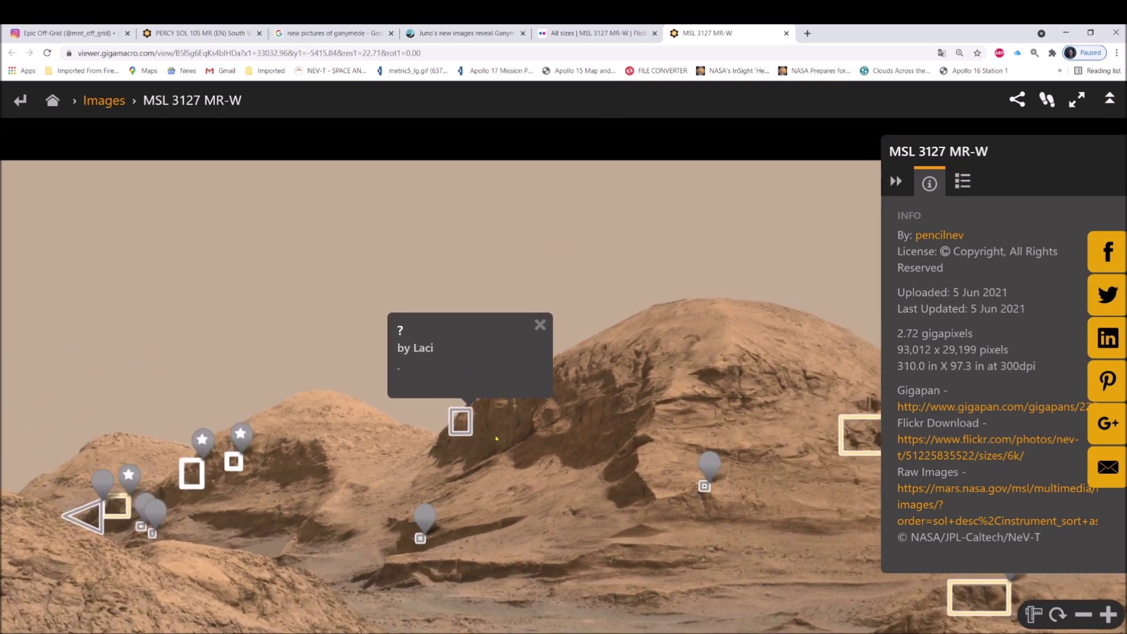
click(461, 422)
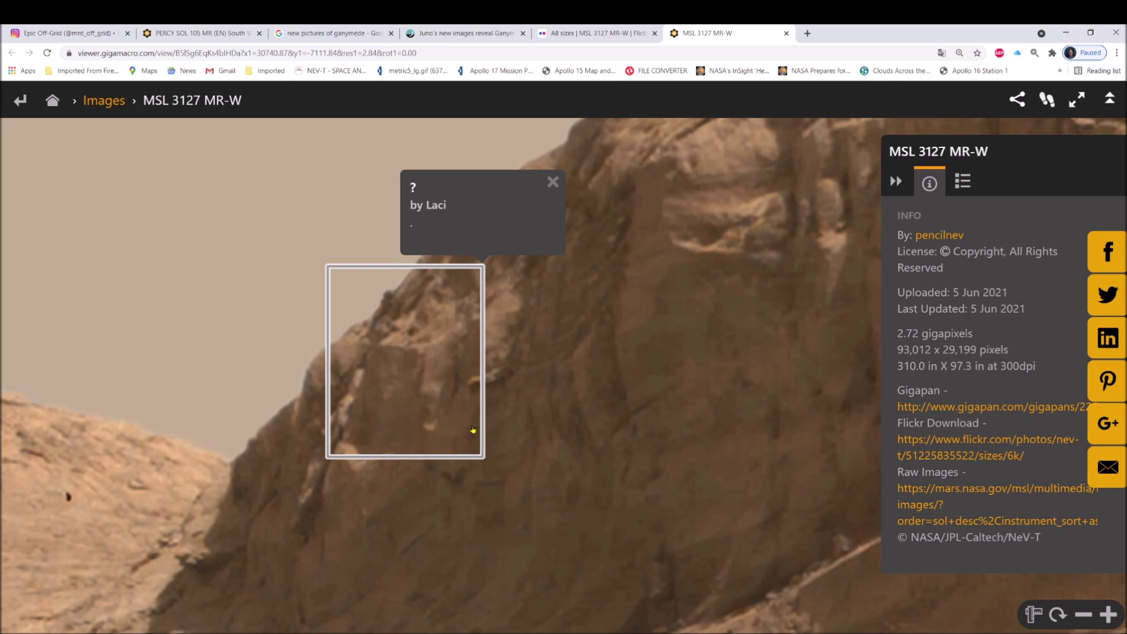
scroll(596, 402, up, 1)
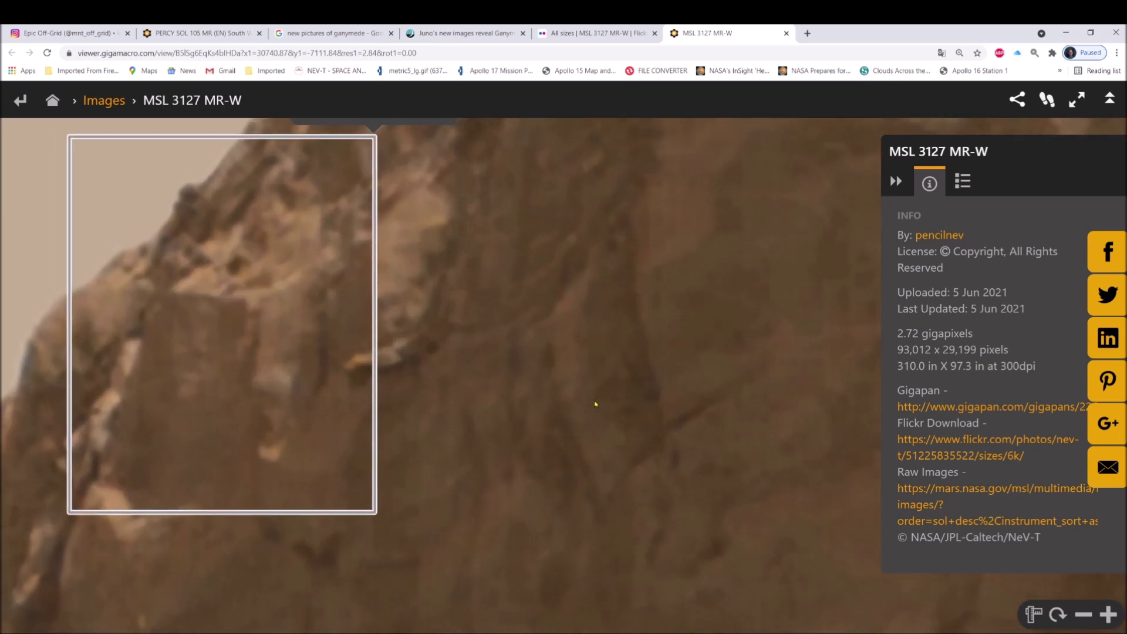
scroll(573, 370, down, 2)
scroll(553, 306, up, 1)
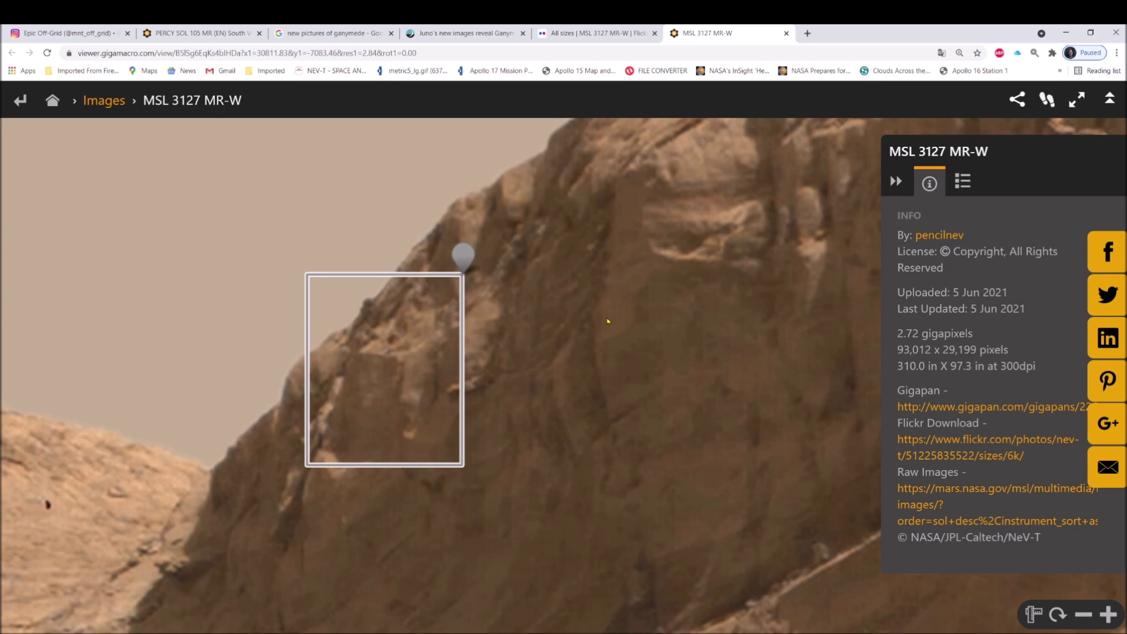
- Pan and zoom onto the shadowed rock ridge and hide the INFO side panel
scroll(576, 377, down, 2)
drag(609, 402, 431, 408)
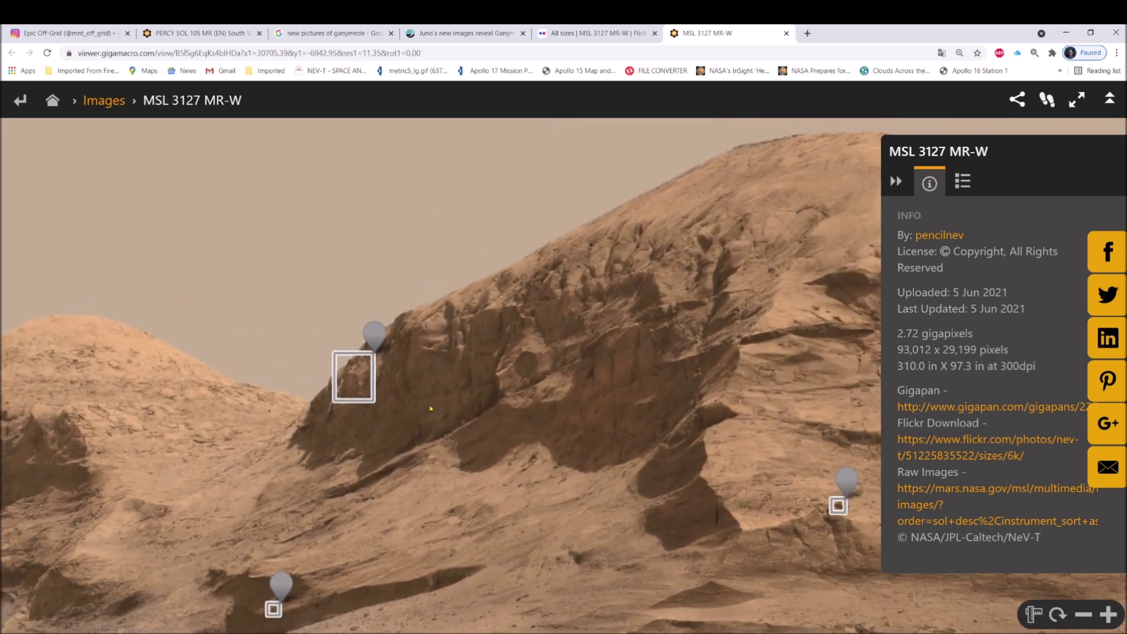
scroll(458, 417, up, 2)
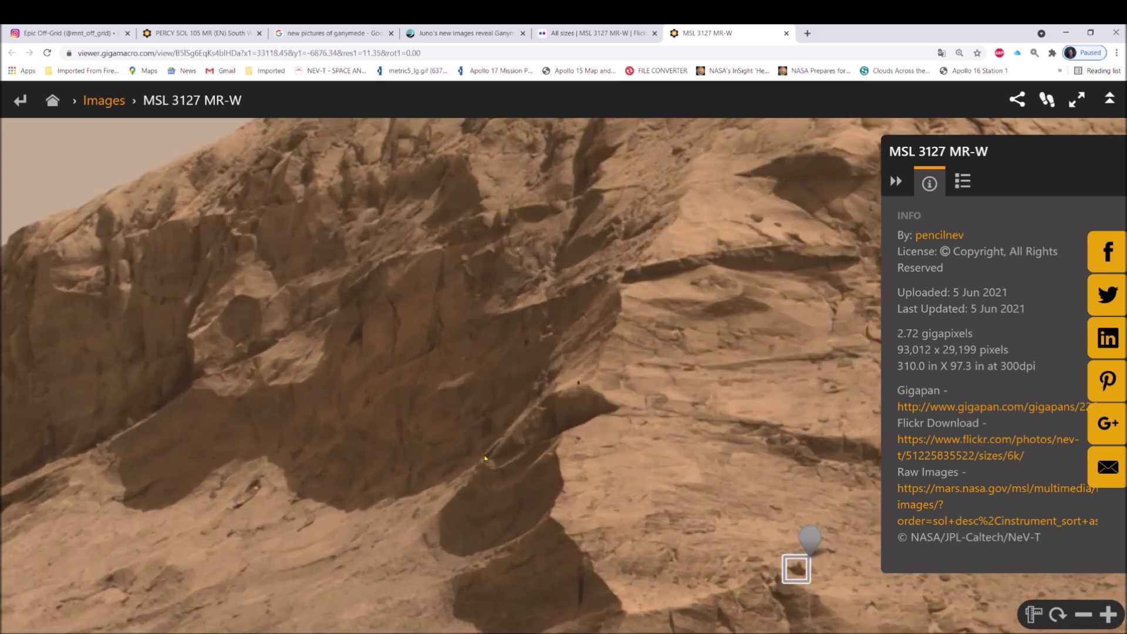
scroll(528, 457, up, 1)
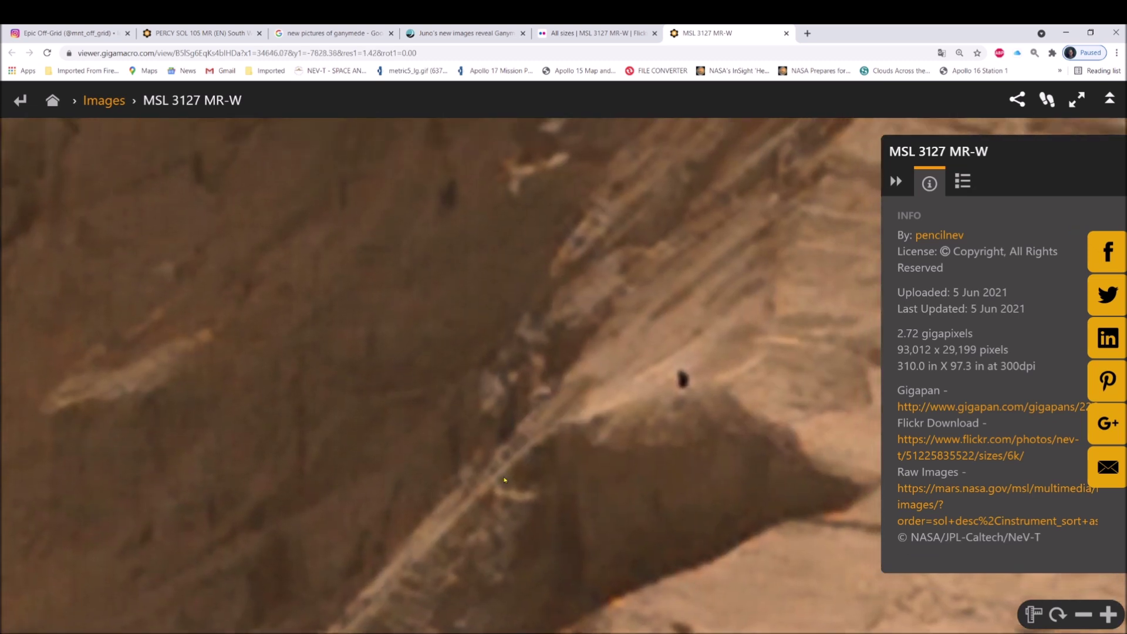
drag(550, 441, 539, 476)
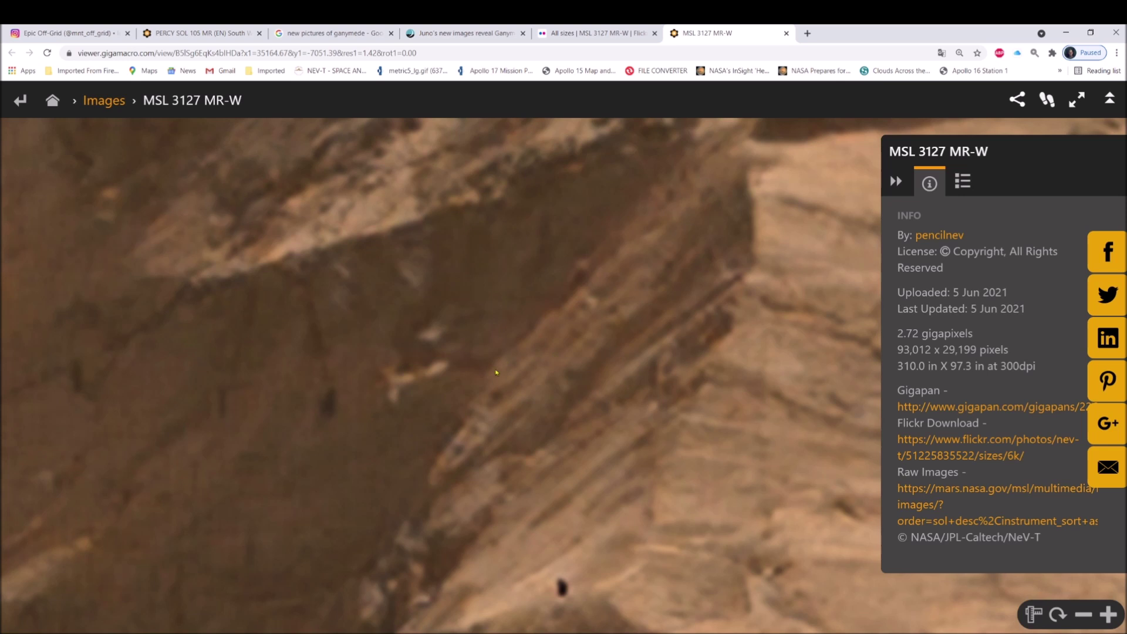
click(562, 339)
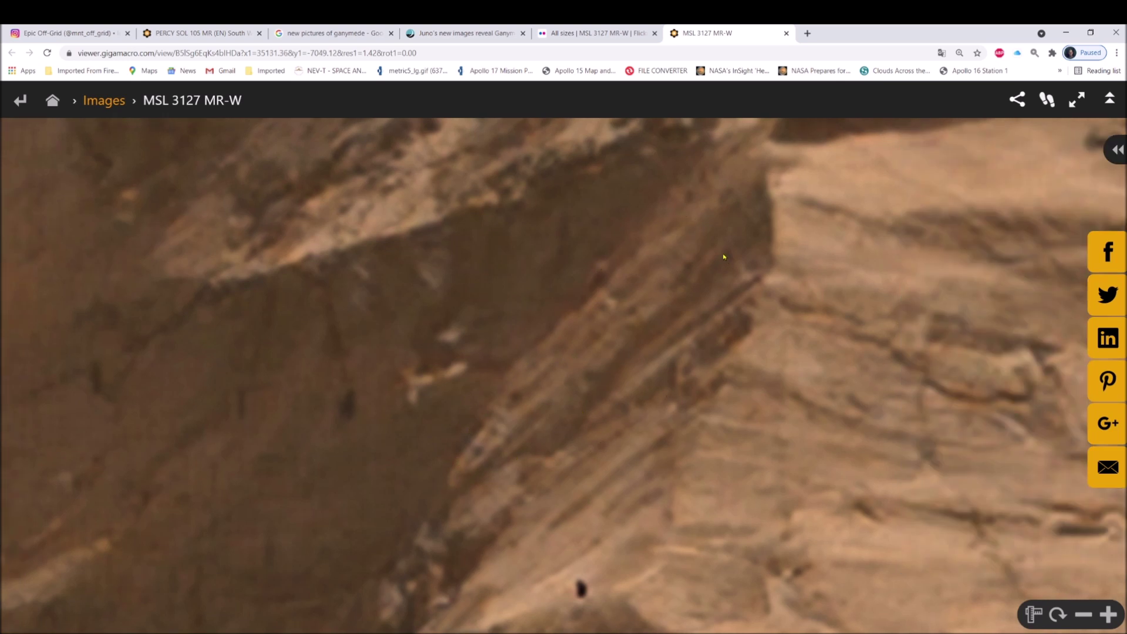
- Pan across several patches of close-up rock detail along the ridge
drag(407, 369, 572, 510)
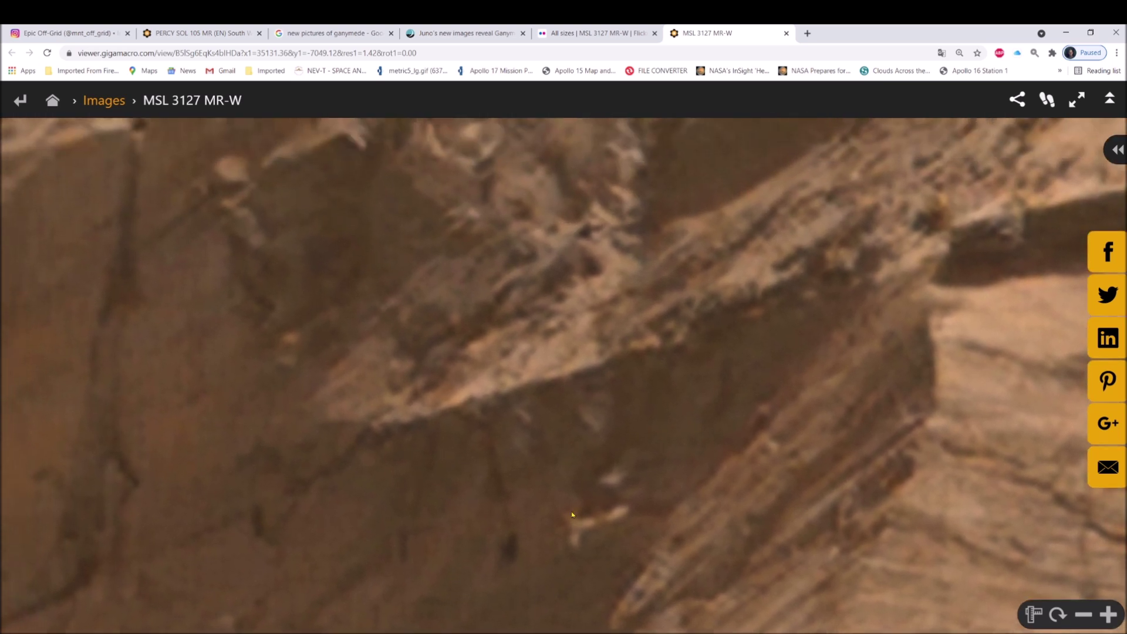
drag(442, 354, 559, 510)
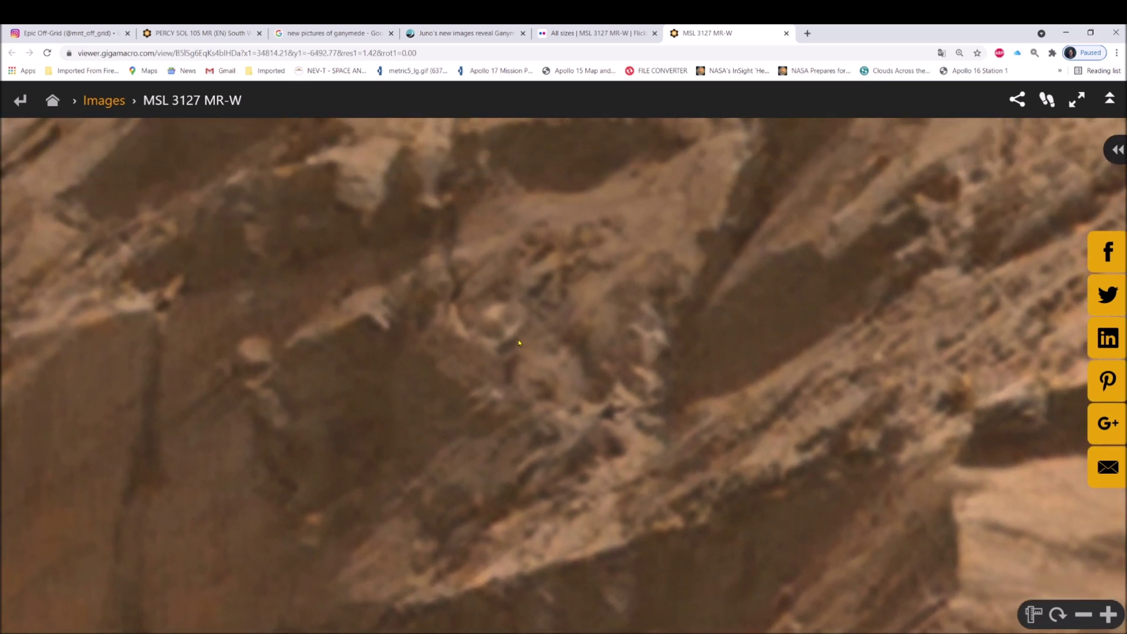
drag(613, 451, 492, 317)
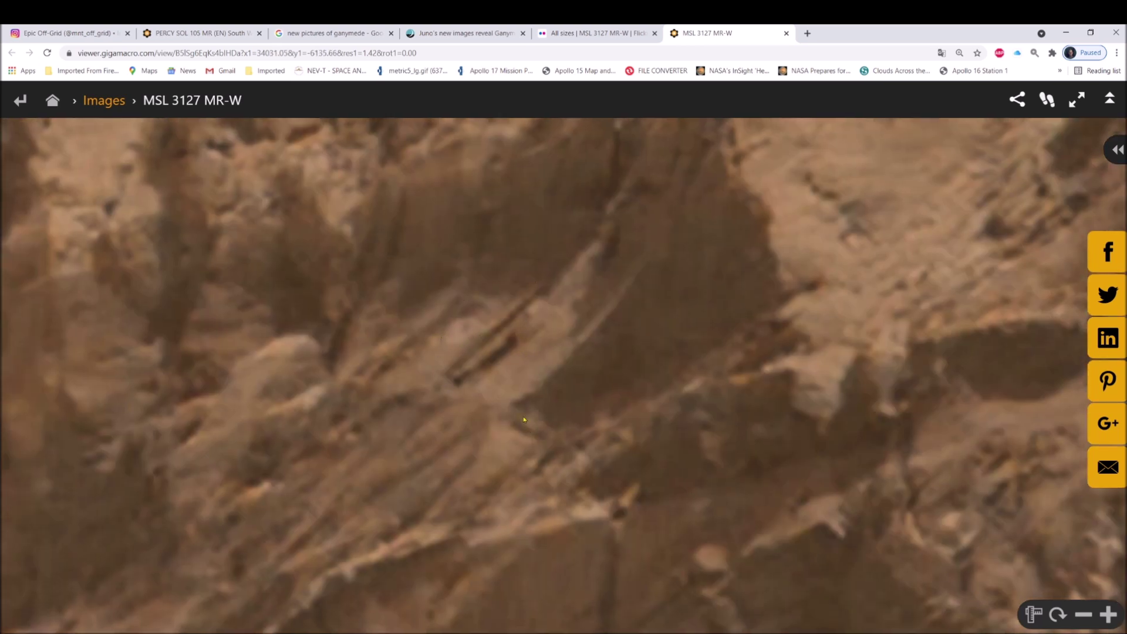
scroll(638, 431, down, 2)
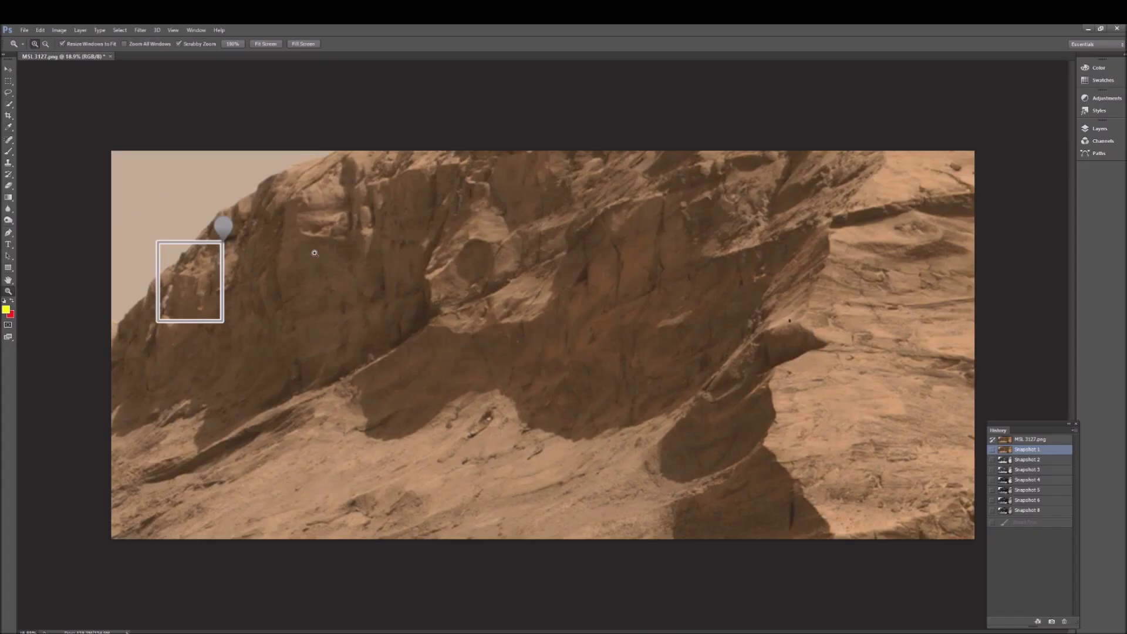
- Zoom in on the MSL 3127 rock face, zoom back out, and switch to Snapshot 2
click(356, 226)
click(907, 200)
drag(910, 195, 804, 443)
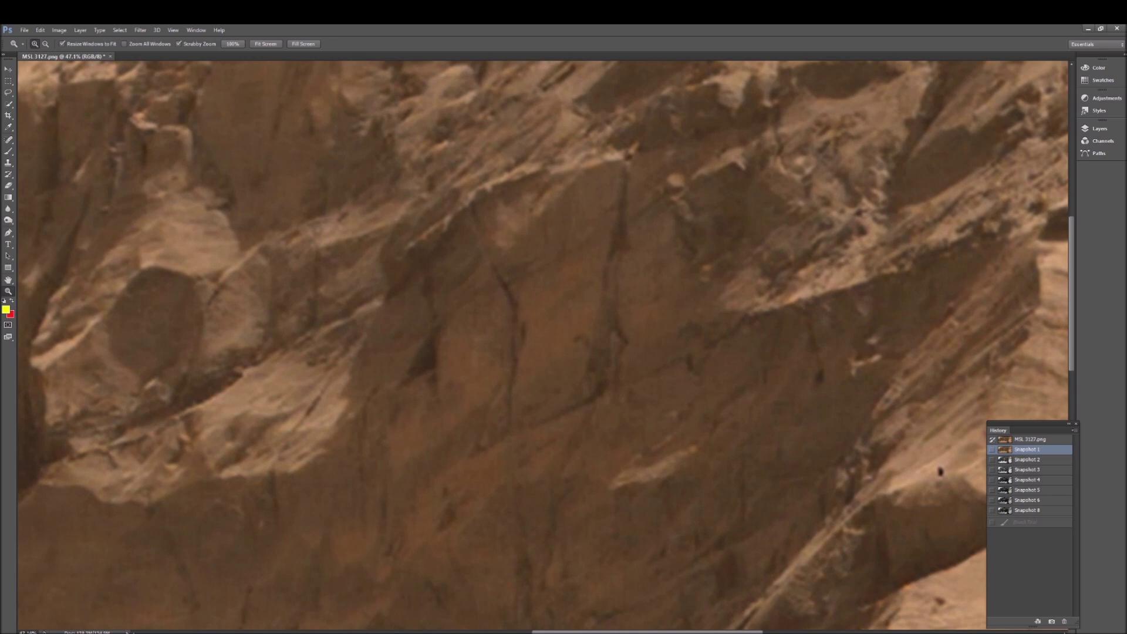
drag(652, 631, 721, 632)
drag(766, 408, 676, 403)
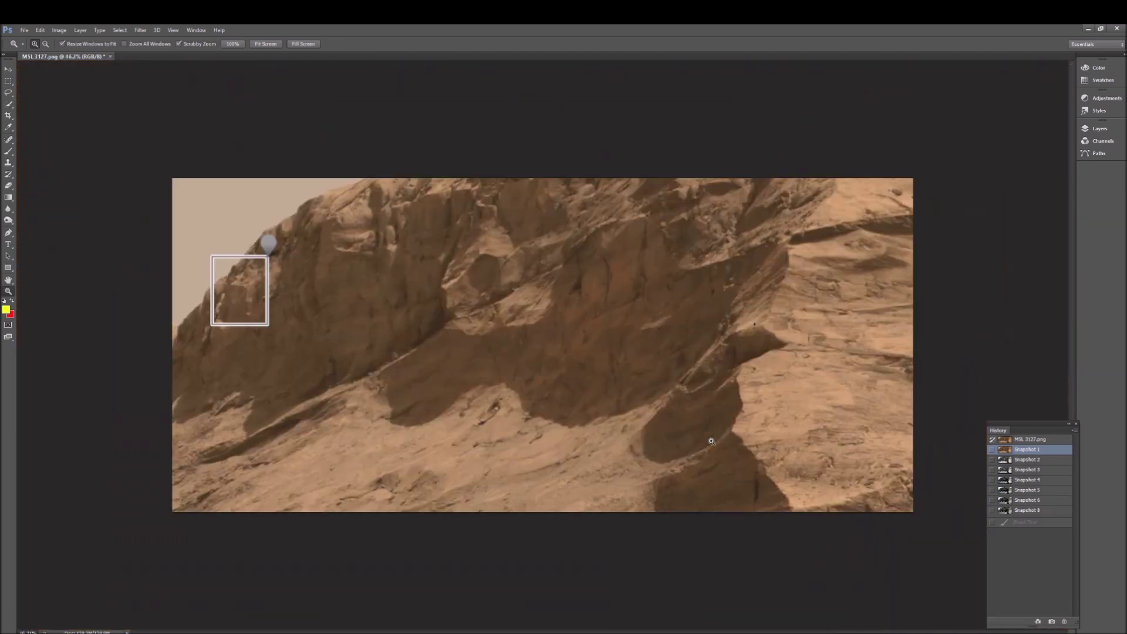
click(1051, 464)
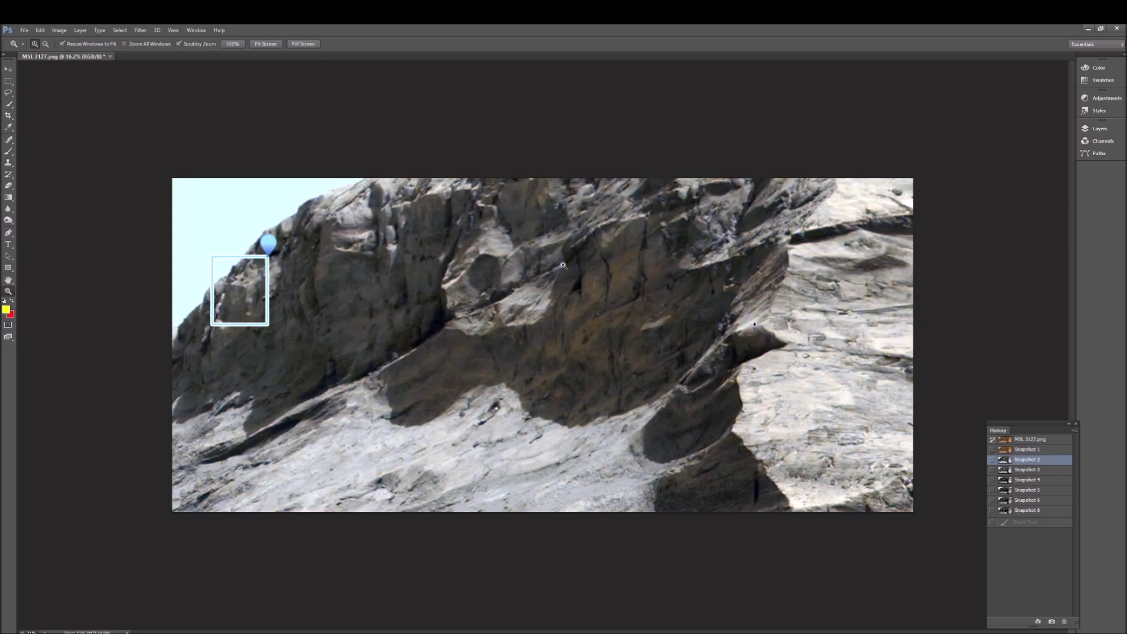
- Brush a trial yellow circle and two arrows on the framed cliff box, then revert to Snapshot 2
drag(423, 435, 465, 435)
scroll(466, 435, down, 1)
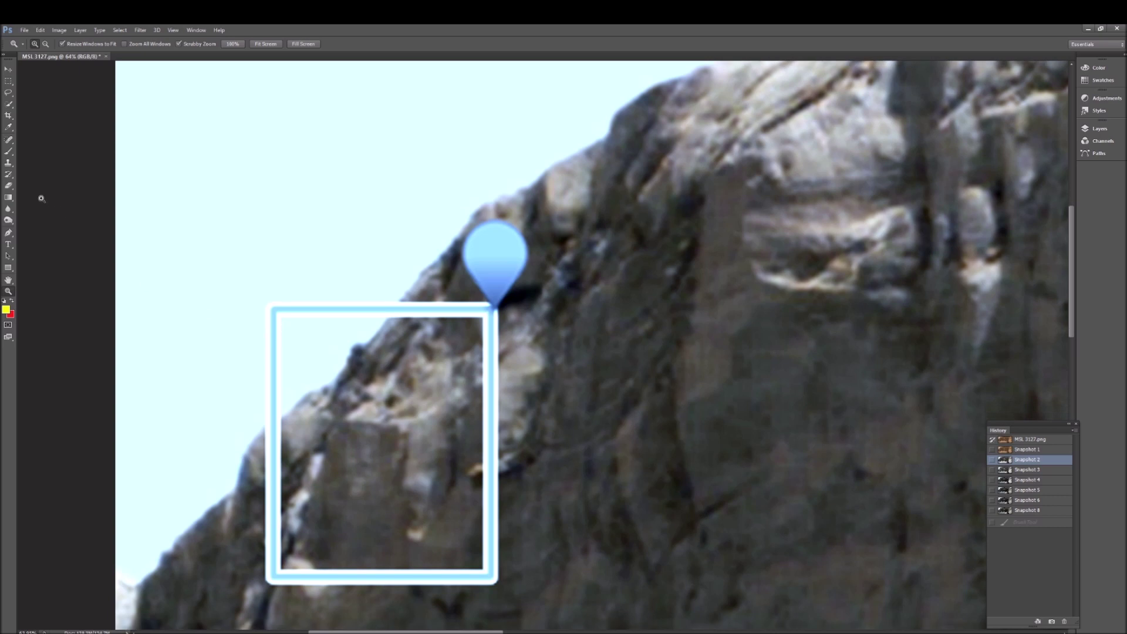
click(8, 152)
mouse_move(335, 397)
mouse_down()
mouse_move(311, 460)
mouse_move(372, 548)
mouse_move(446, 461)
mouse_move(367, 396)
mouse_move(321, 397)
mouse_up()
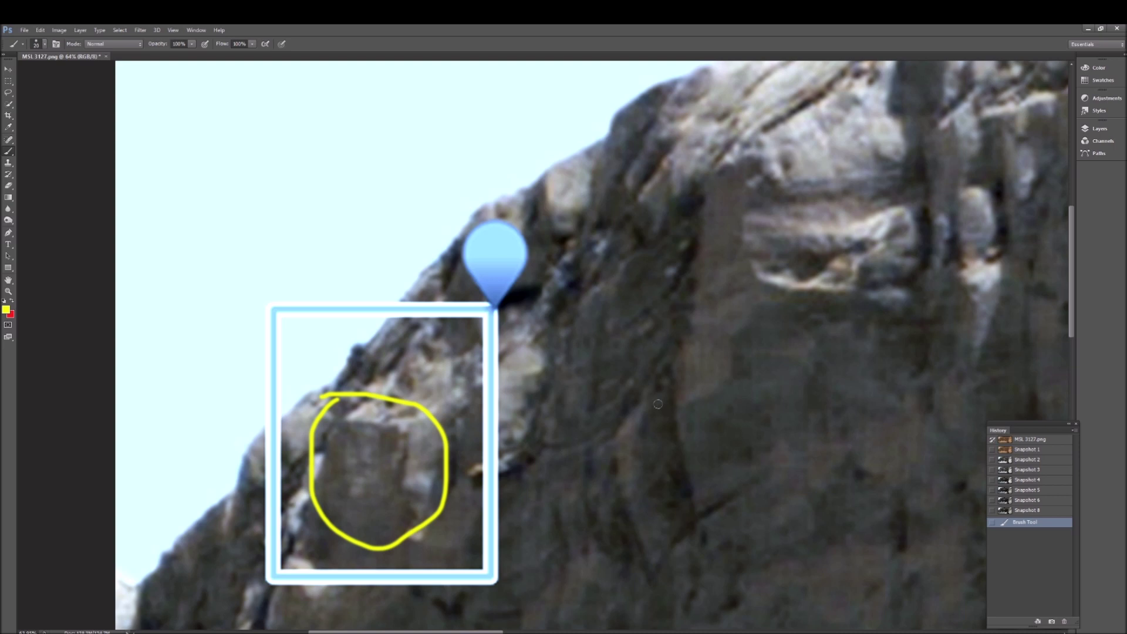
mouse_move(743, 266)
mouse_down()
mouse_move(640, 311)
mouse_move(646, 289)
mouse_move(664, 327)
mouse_up()
mouse_move(701, 376)
mouse_down()
mouse_move(610, 405)
mouse_move(622, 396)
mouse_move(611, 411)
mouse_move(666, 435)
mouse_move(595, 478)
mouse_move(640, 493)
mouse_up()
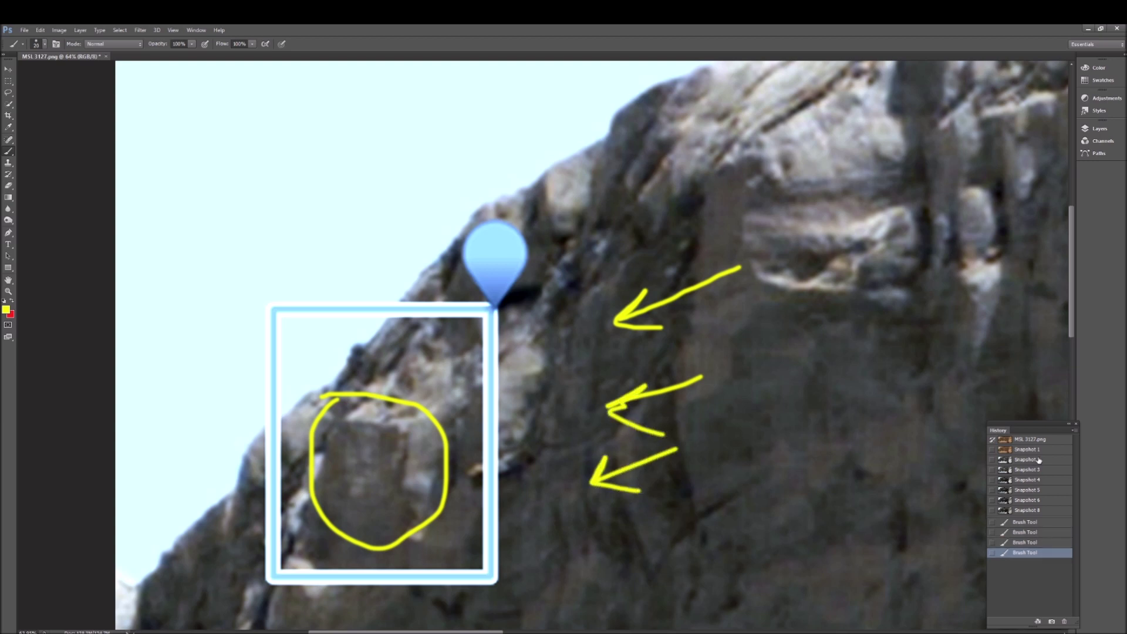
click(1029, 460)
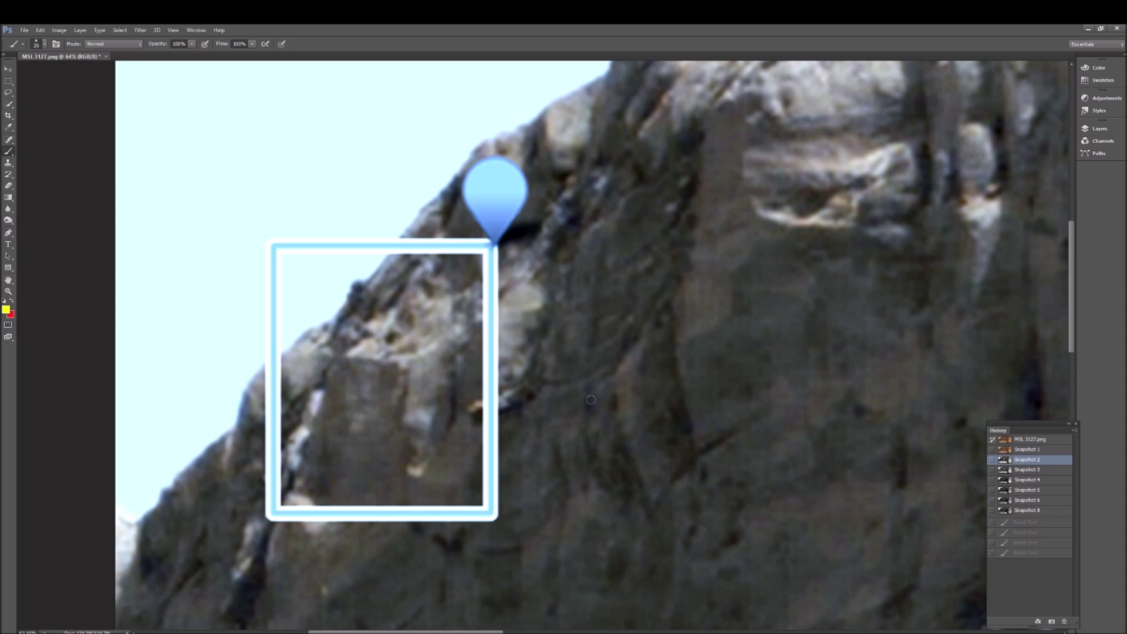
- Try a yellow loop around a rock feature, then revert to Snapshot 2
scroll(591, 400, down, 5)
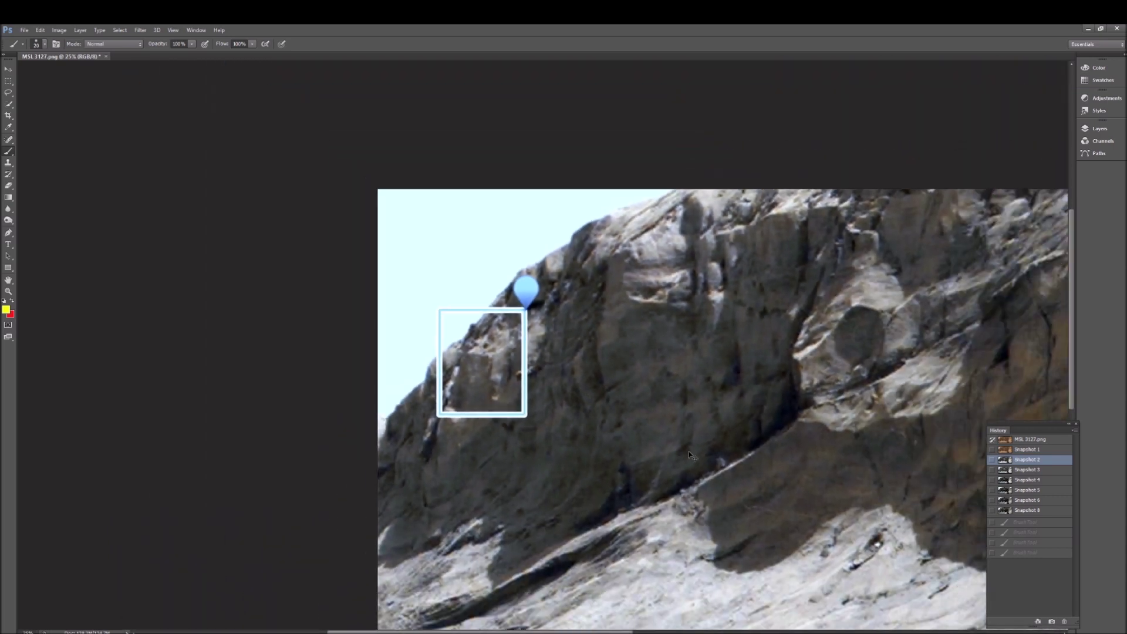
scroll(758, 488, down, 1)
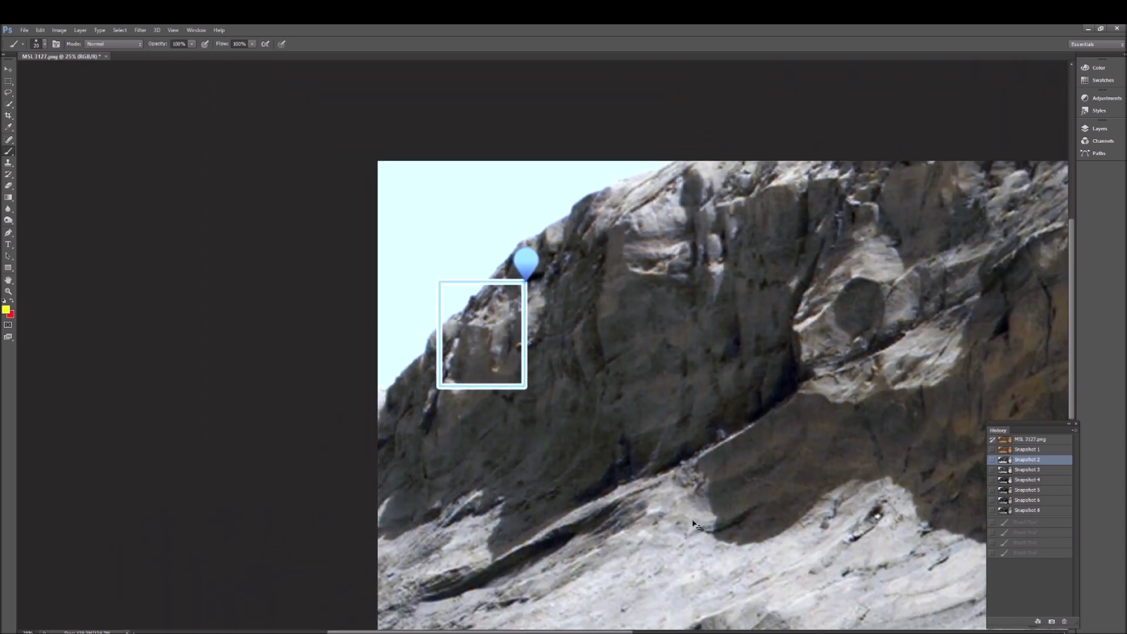
scroll(696, 525, up, 1)
scroll(821, 510, down, 1)
scroll(821, 510, down, 1)
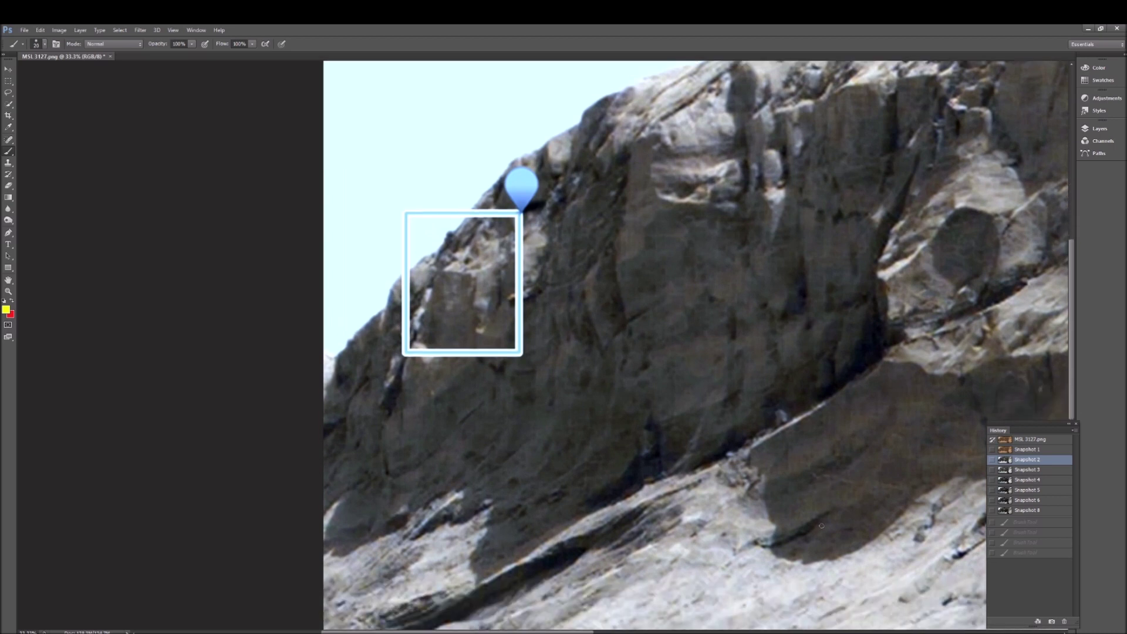
scroll(874, 386, up, 2)
mouse_move(672, 405)
mouse_down()
mouse_move(565, 452)
mouse_move(529, 493)
mouse_move(559, 528)
mouse_move(714, 496)
mouse_move(668, 414)
mouse_move(634, 416)
mouse_up()
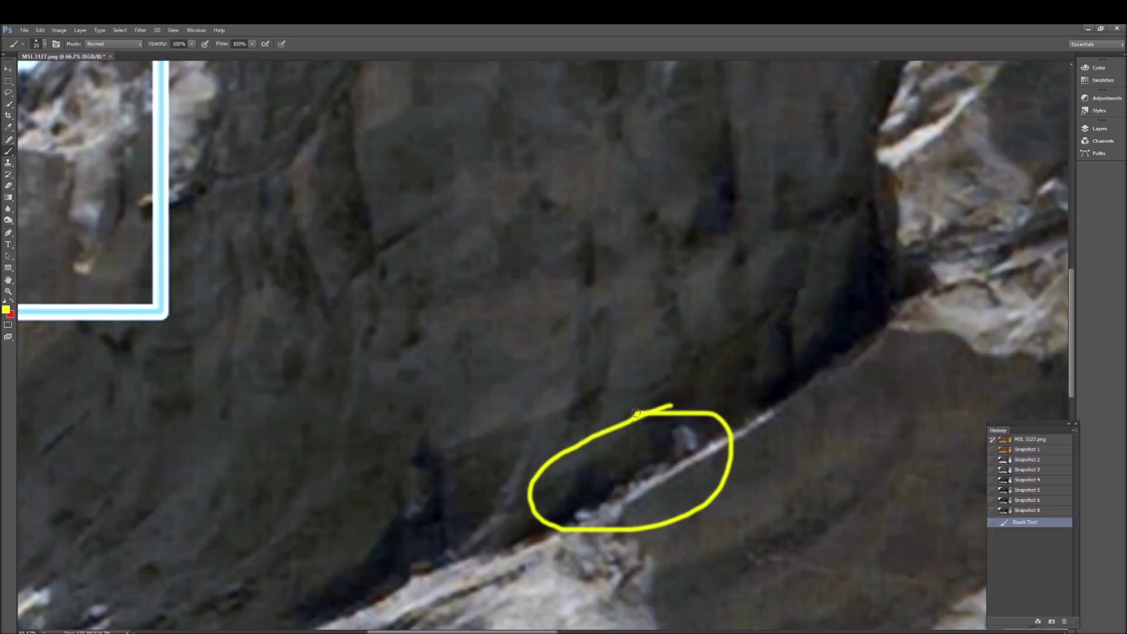
click(1028, 461)
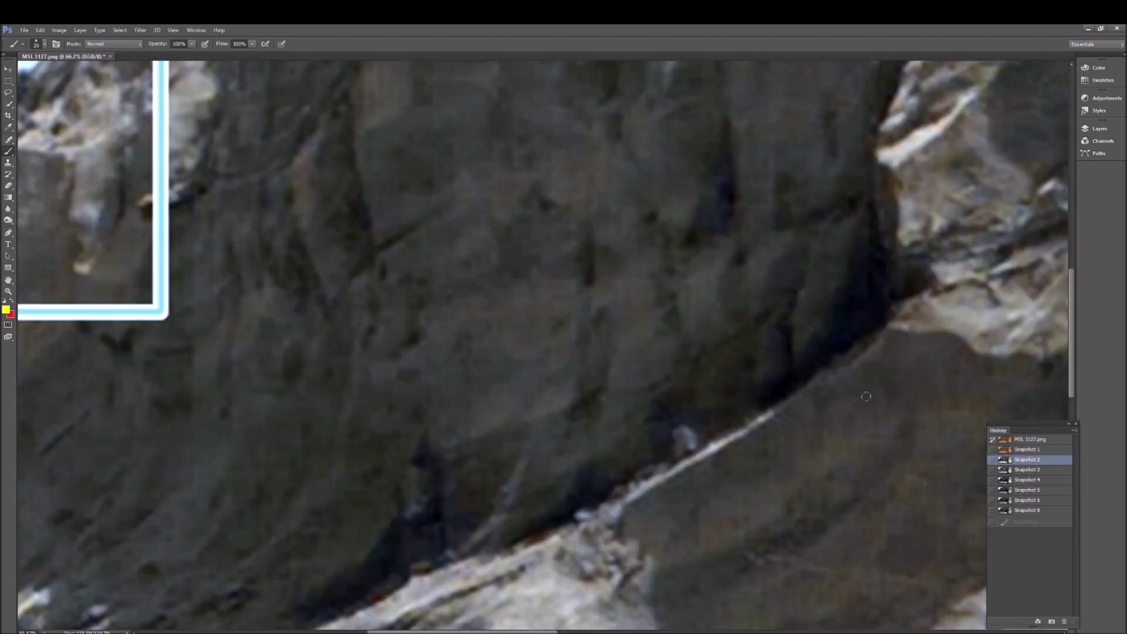
- Trace trial yellow strokes along the crack, discard them via Snapshot 2, and zoom out
mouse_move(793, 404)
mouse_down()
mouse_move(623, 500)
mouse_move(626, 544)
mouse_up()
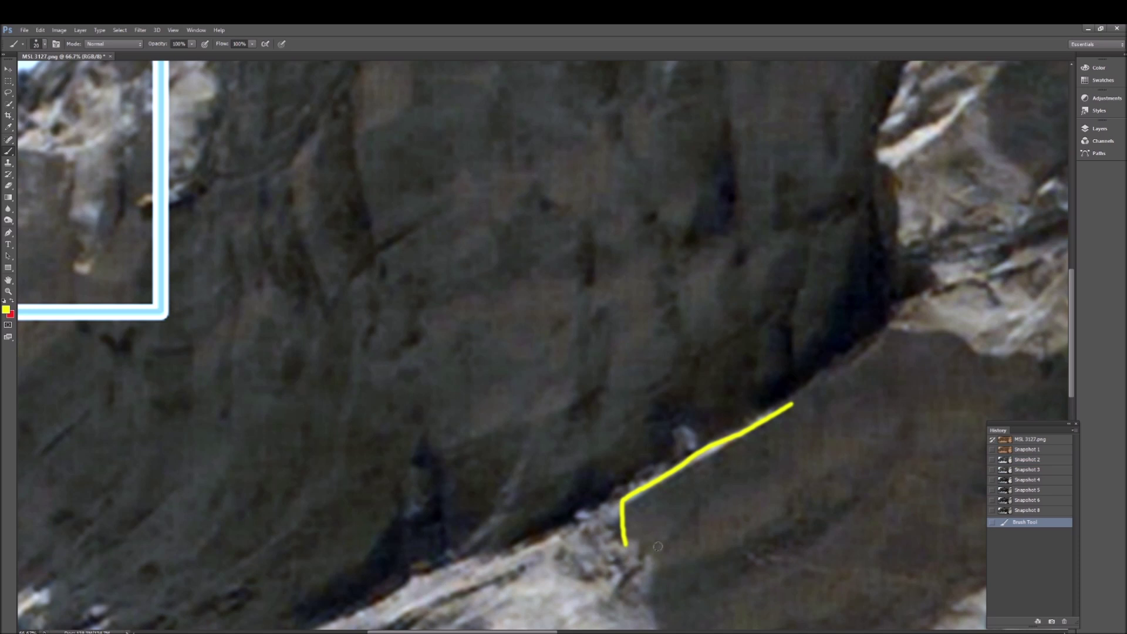
click(1037, 463)
mouse_move(813, 385)
mouse_down()
mouse_move(624, 498)
mouse_move(625, 539)
mouse_up()
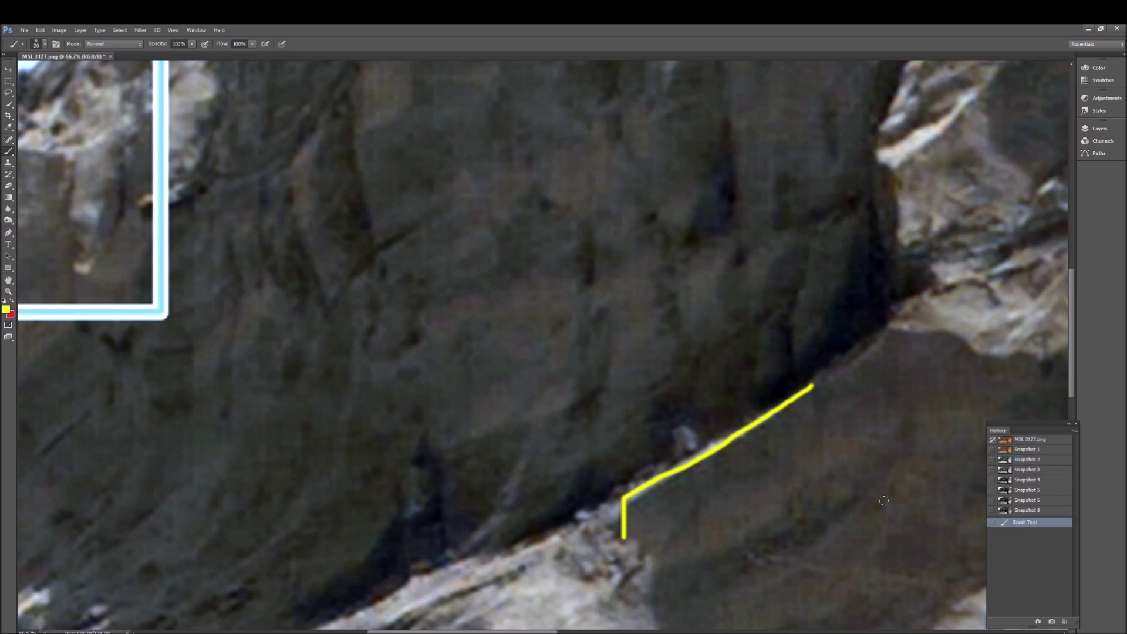
scroll(854, 546, down, 1)
mouse_move(692, 496)
mouse_down()
mouse_move(719, 499)
mouse_move(818, 431)
mouse_move(937, 379)
mouse_move(834, 396)
mouse_up()
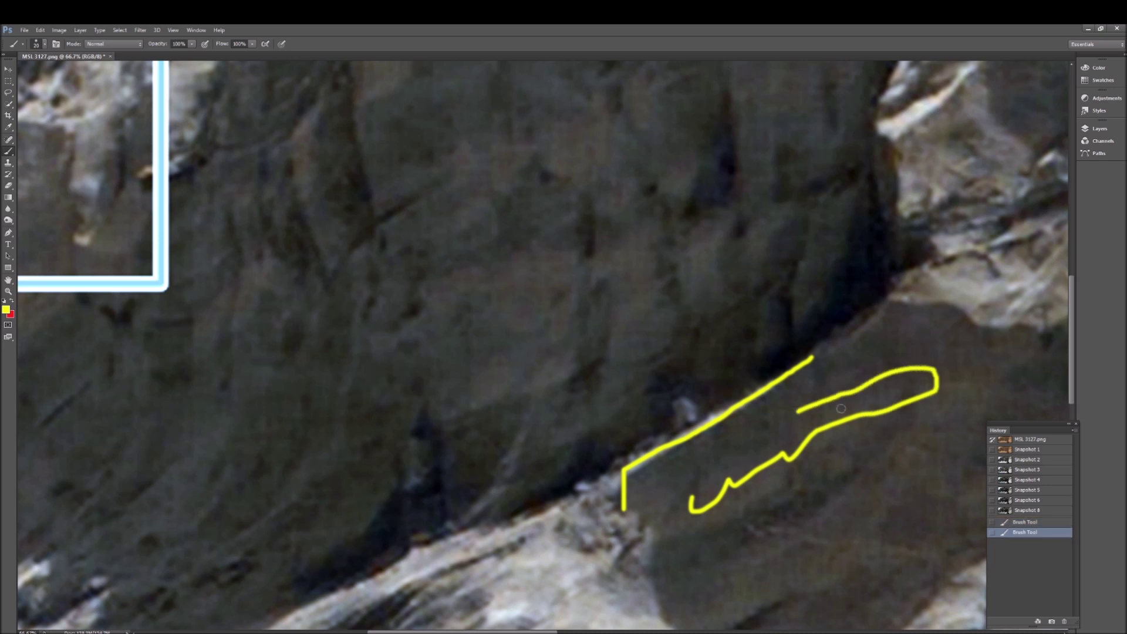
click(1028, 460)
key(ctrl+minus)
key(ctrl+minus)
key(ctrl+minus)
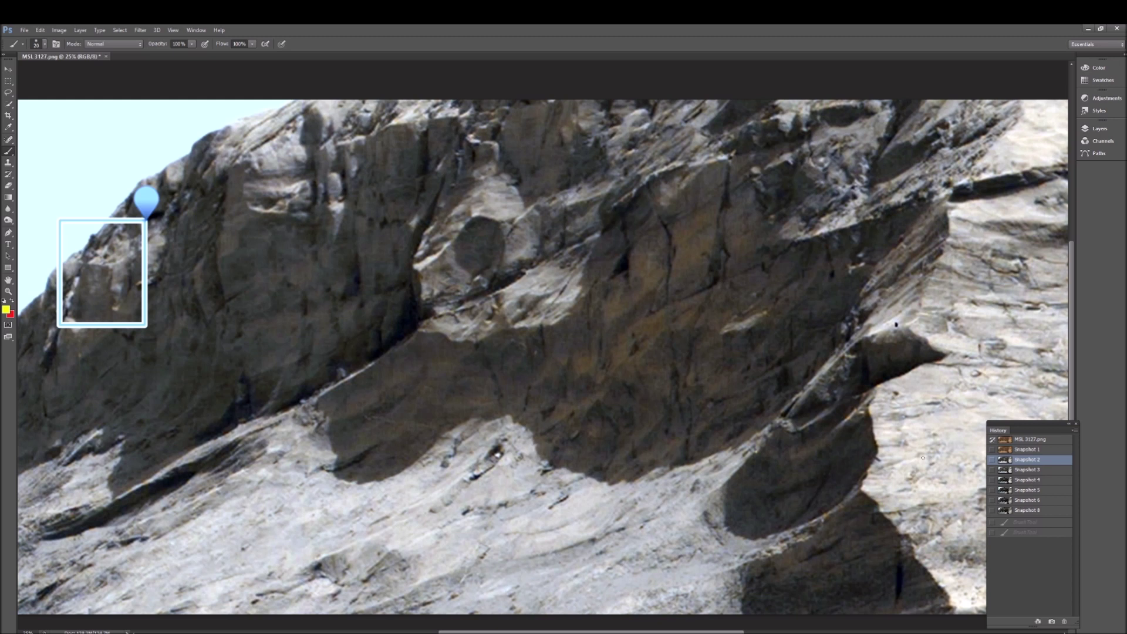
- Restore the annotated Snapshot 8 and zoom to 50% on the lower rocks
click(1029, 510)
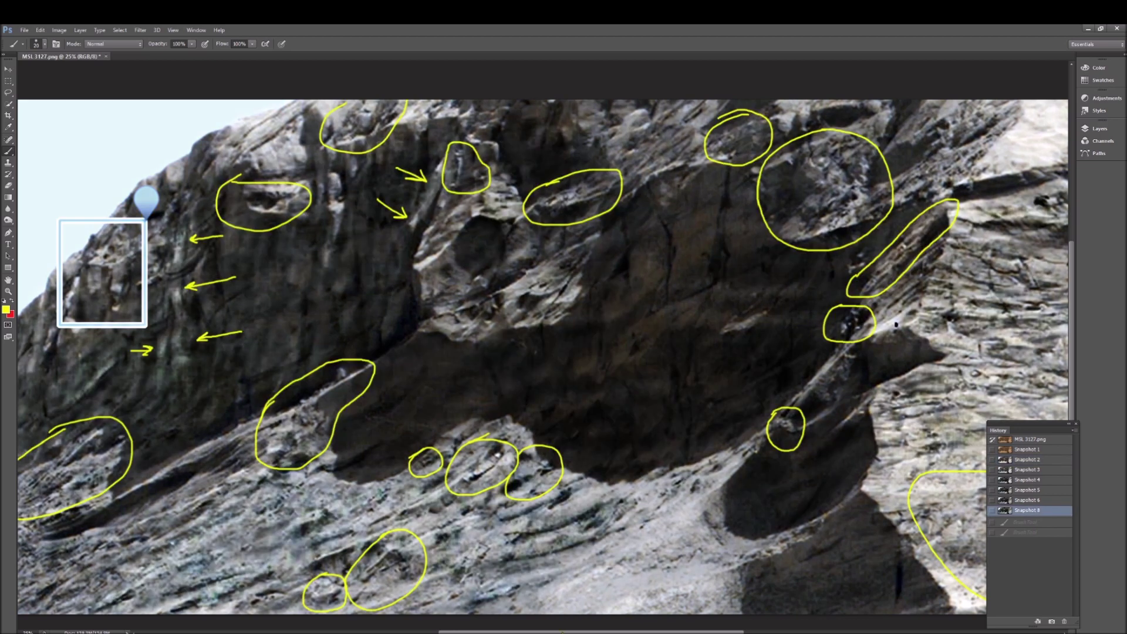
scroll(543, 357, left, 3)
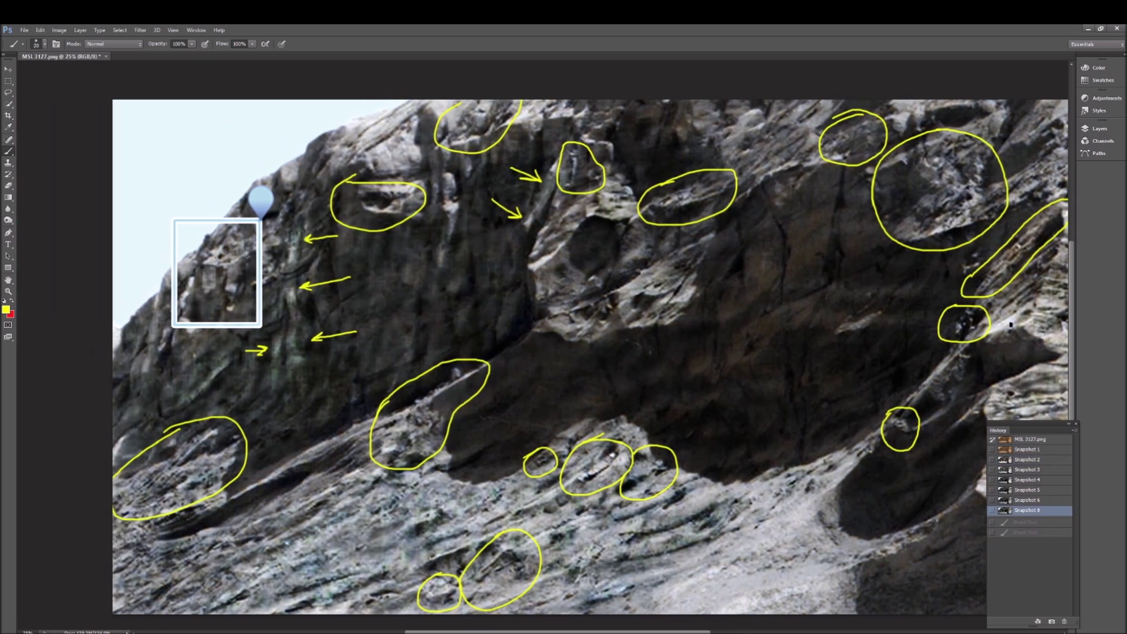
scroll(543, 357, right, 10)
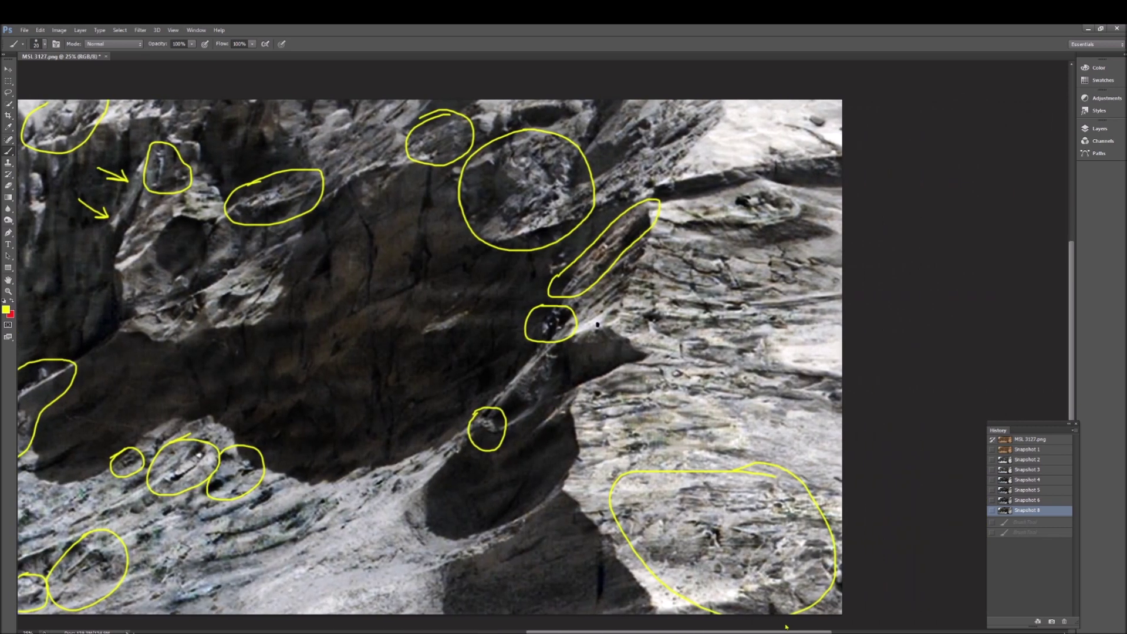
scroll(821, 548, right, 2)
scroll(820, 547, down, 3)
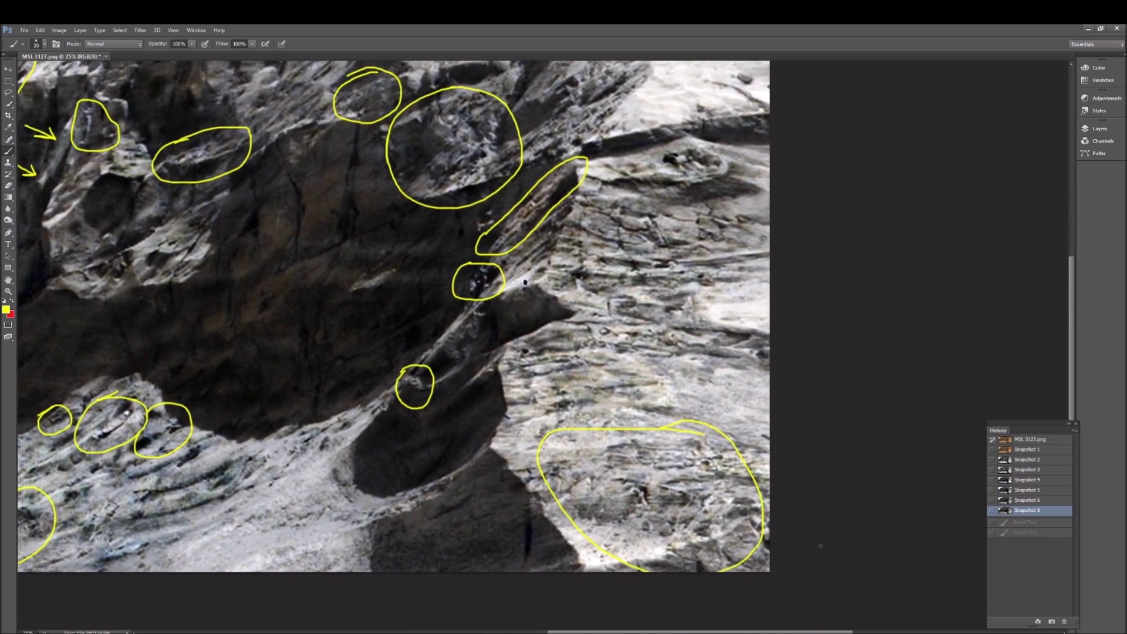
key(ctrl+plus)
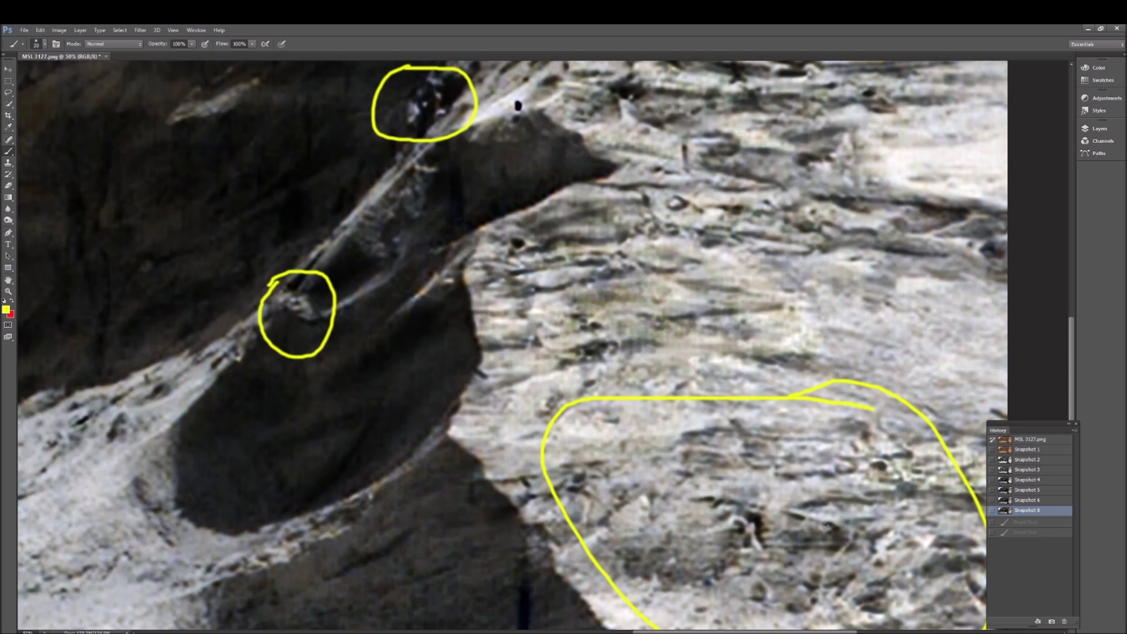
- Circle a rock feature in yellow inside the large lower-right loop
scroll(765, 623, down, 1)
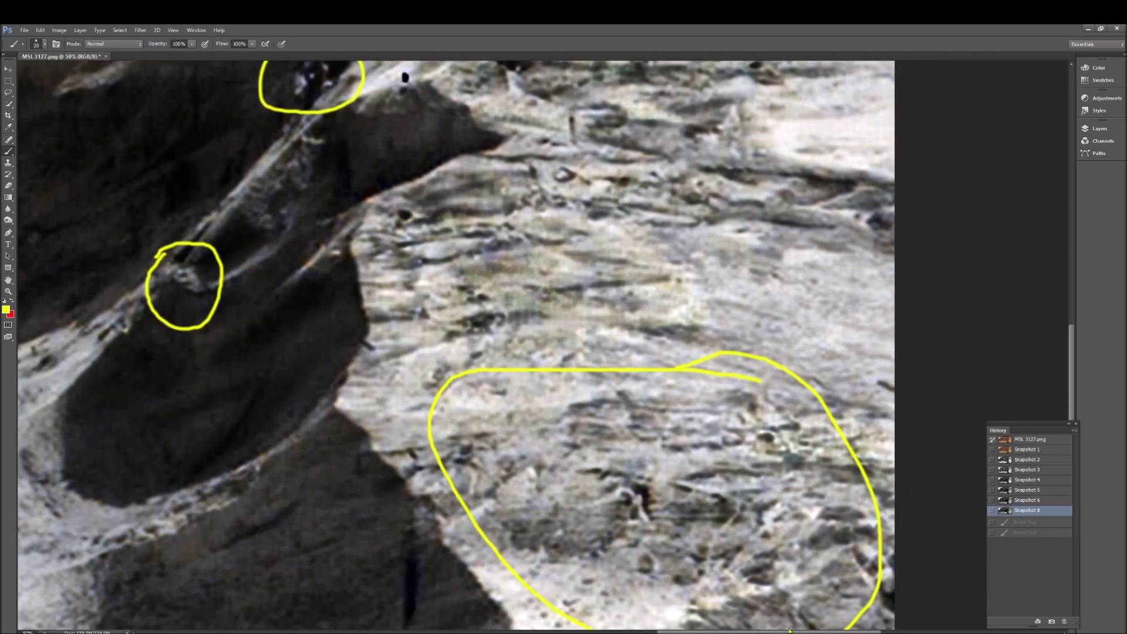
scroll(734, 507, right, 3)
scroll(734, 507, down, 1)
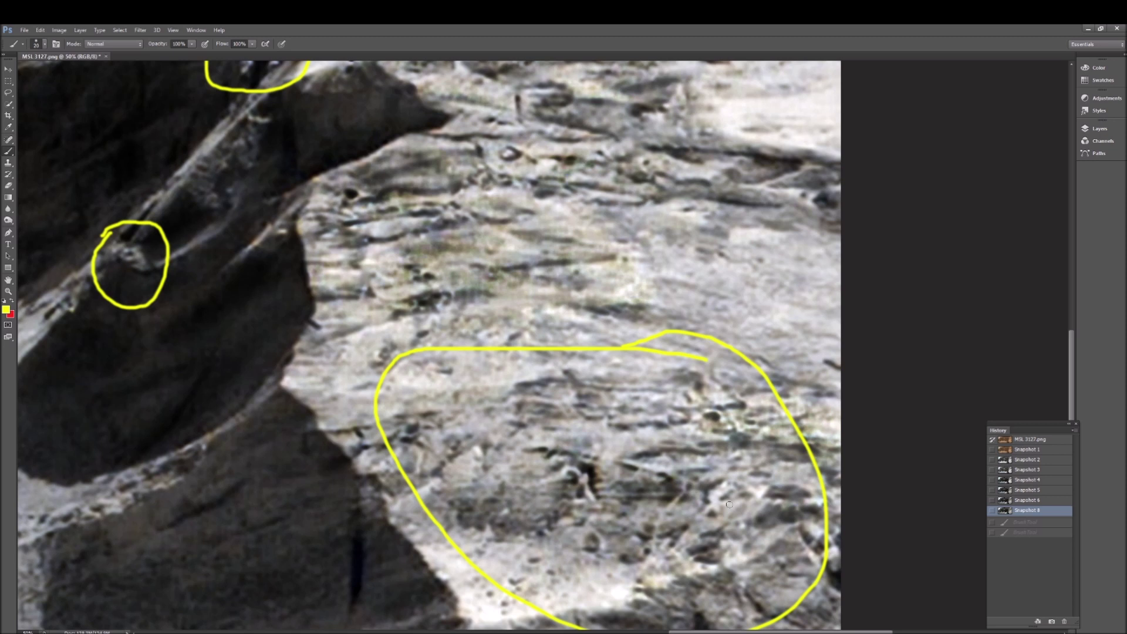
mouse_move(417, 386)
mouse_down()
mouse_move(390, 393)
mouse_move(369, 448)
mouse_move(455, 433)
mouse_move(414, 388)
mouse_up()
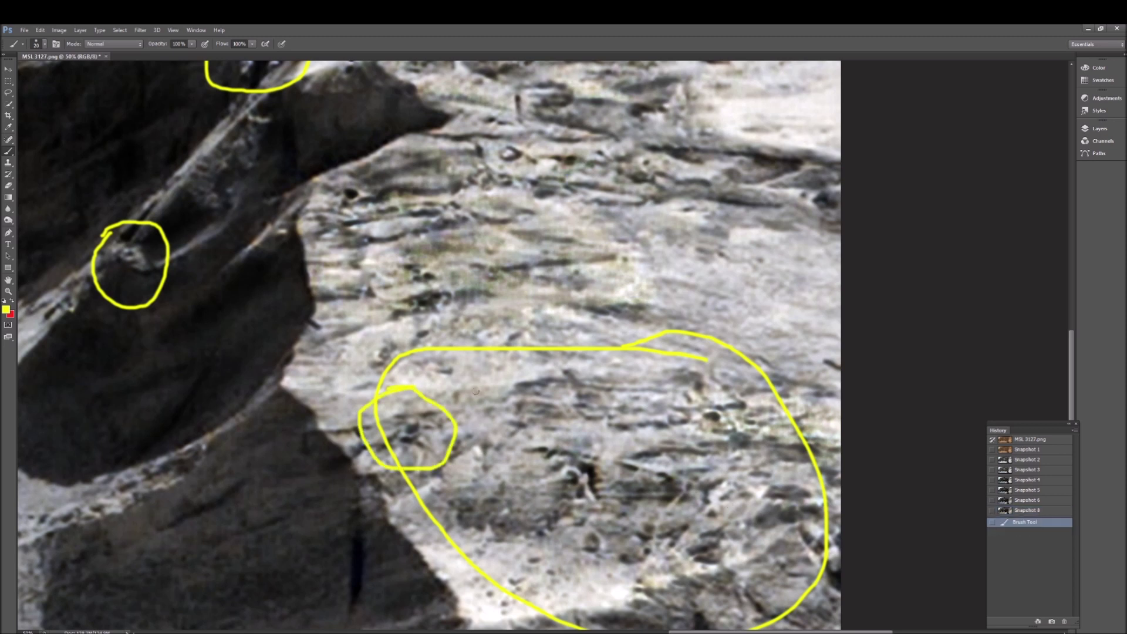
scroll(468, 417, up, 2)
- Paint yellow dashes beside the rock edge and a curved bracket along it
scroll(392, 355, up, 2)
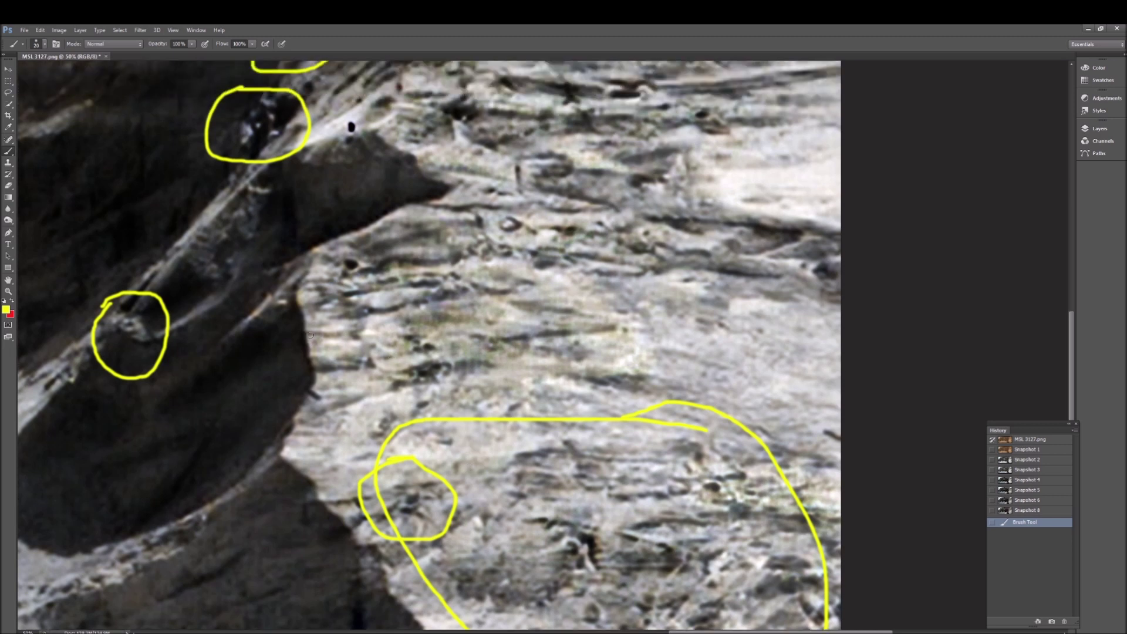
mouse_move(309, 332)
mouse_down()
mouse_move(332, 320)
mouse_move(303, 322)
mouse_up()
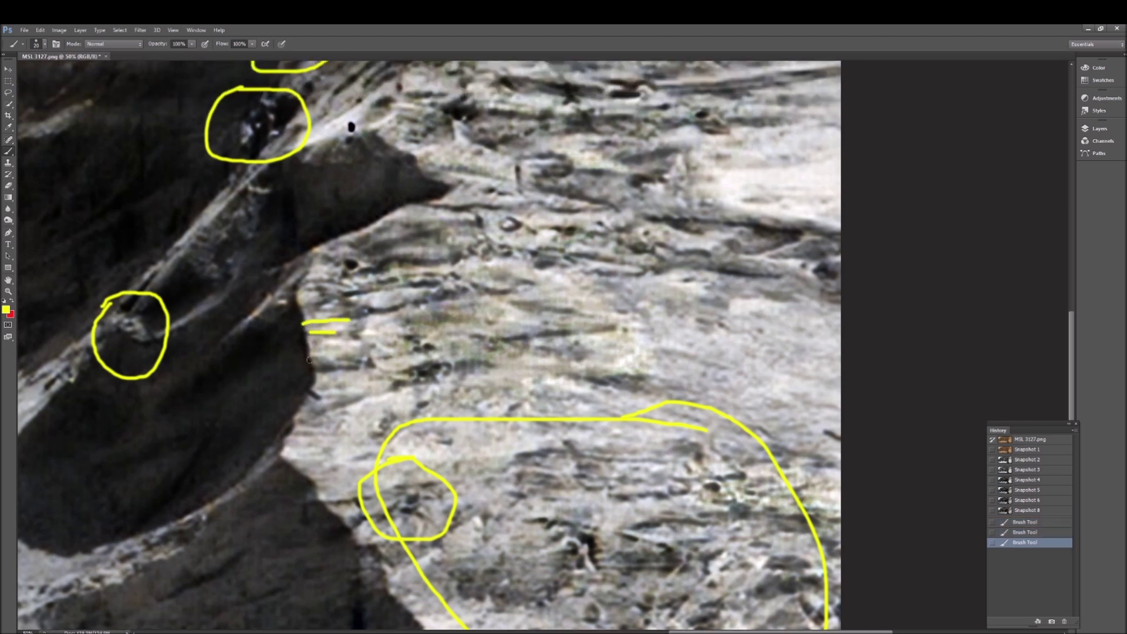
mouse_move(310, 371)
mouse_down()
mouse_move(359, 368)
mouse_move(348, 354)
mouse_up()
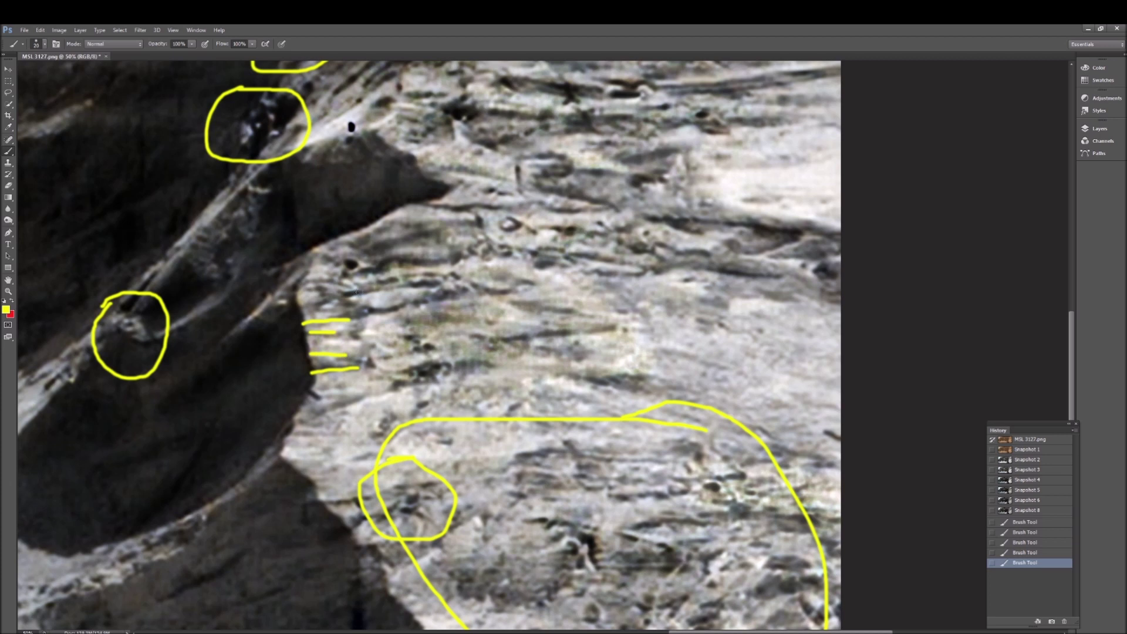
scroll(356, 292, up, 2)
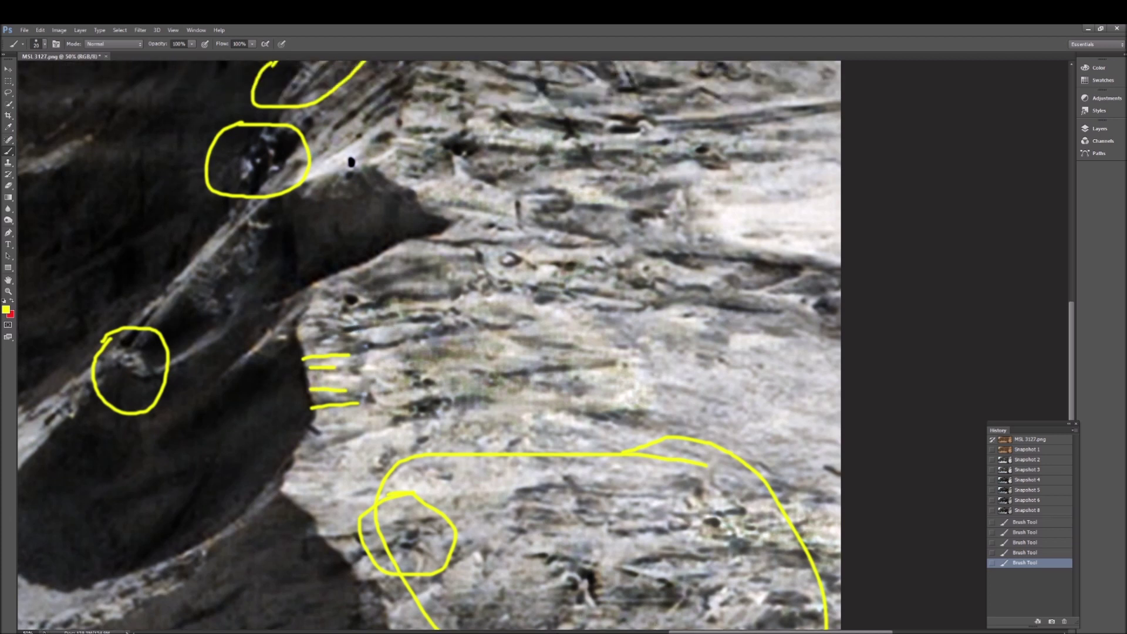
mouse_move(303, 311)
mouse_down()
mouse_move(290, 329)
mouse_move(306, 403)
mouse_move(274, 472)
mouse_up()
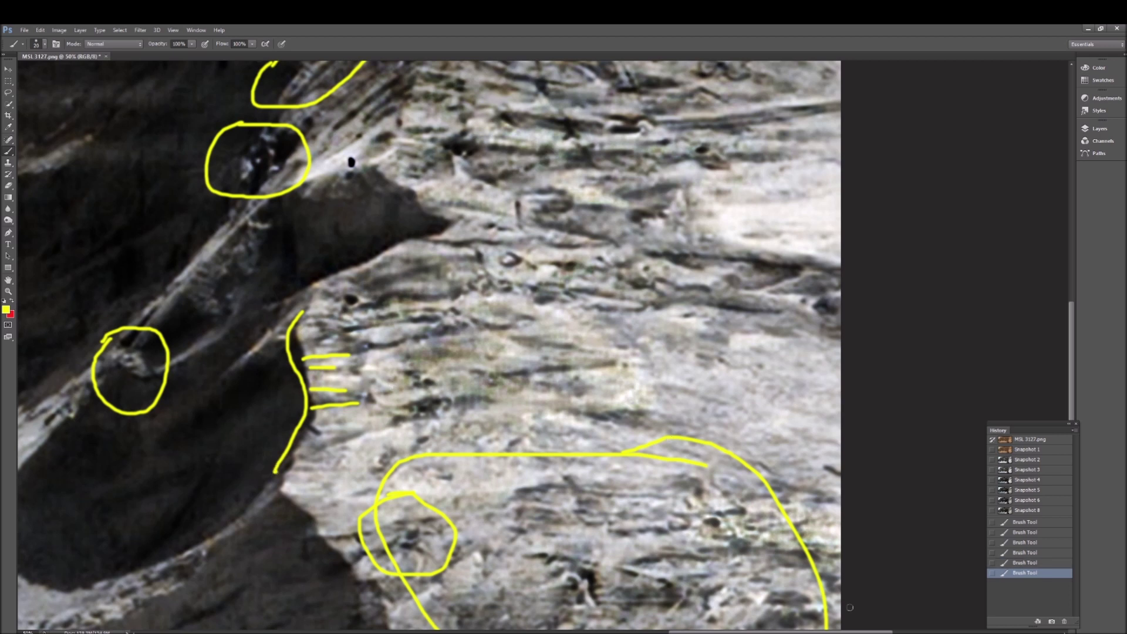
- Paint a yellow zigzag in the shadow and an arrow at the circled feature, zooming to 66.7%
drag(284, 449, 580, 449)
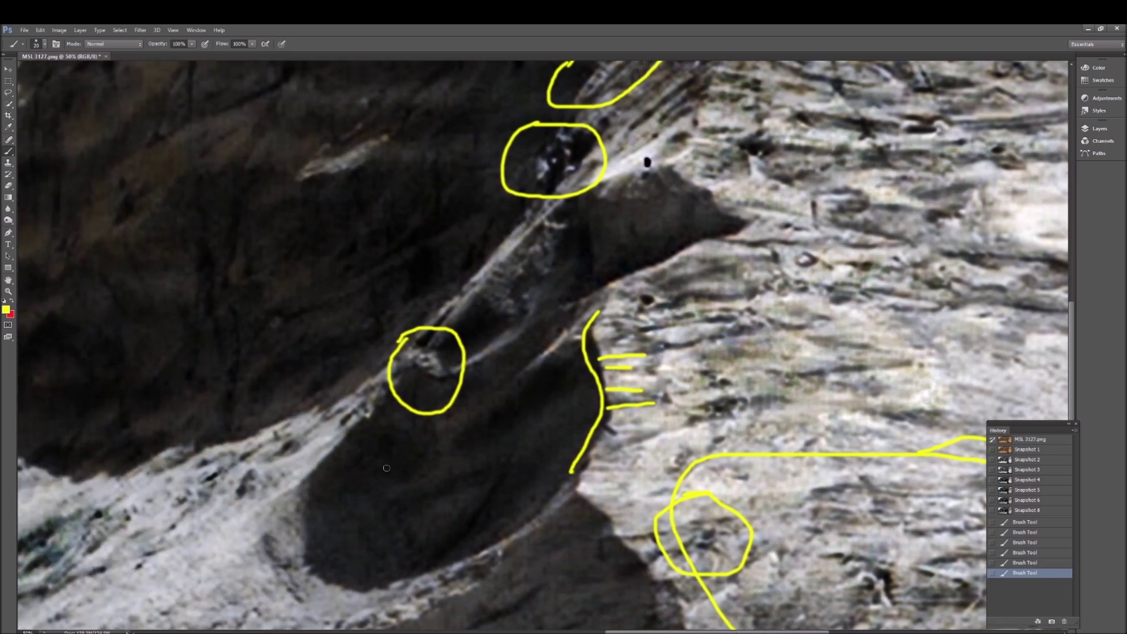
mouse_move(321, 493)
mouse_down()
mouse_move(384, 459)
mouse_move(487, 445)
mouse_move(539, 388)
mouse_up()
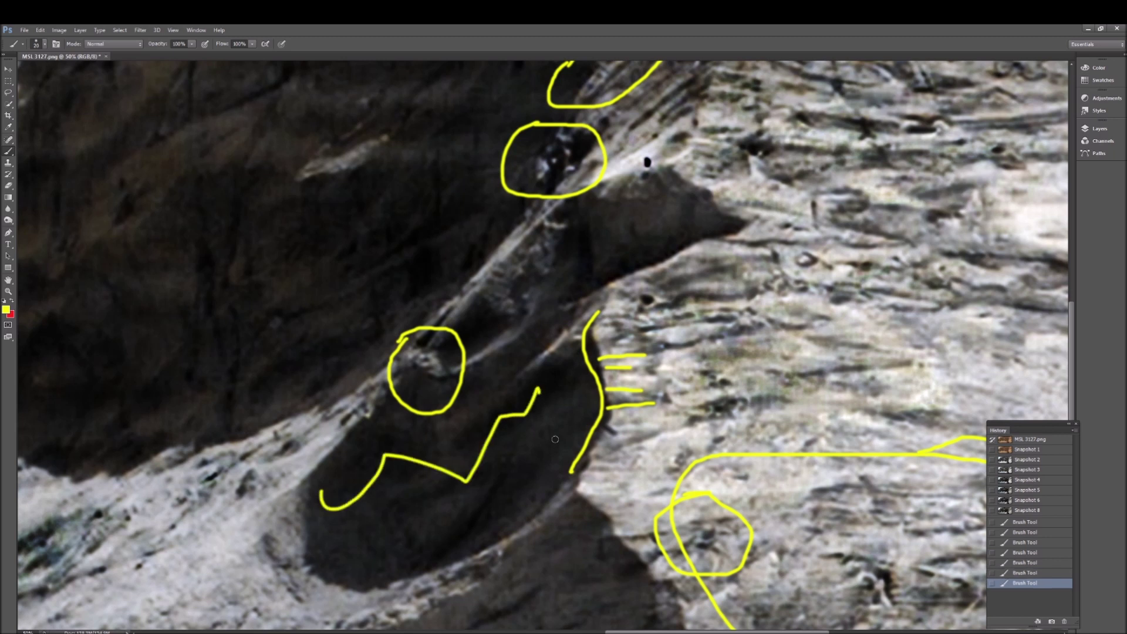
scroll(517, 414, up, 2)
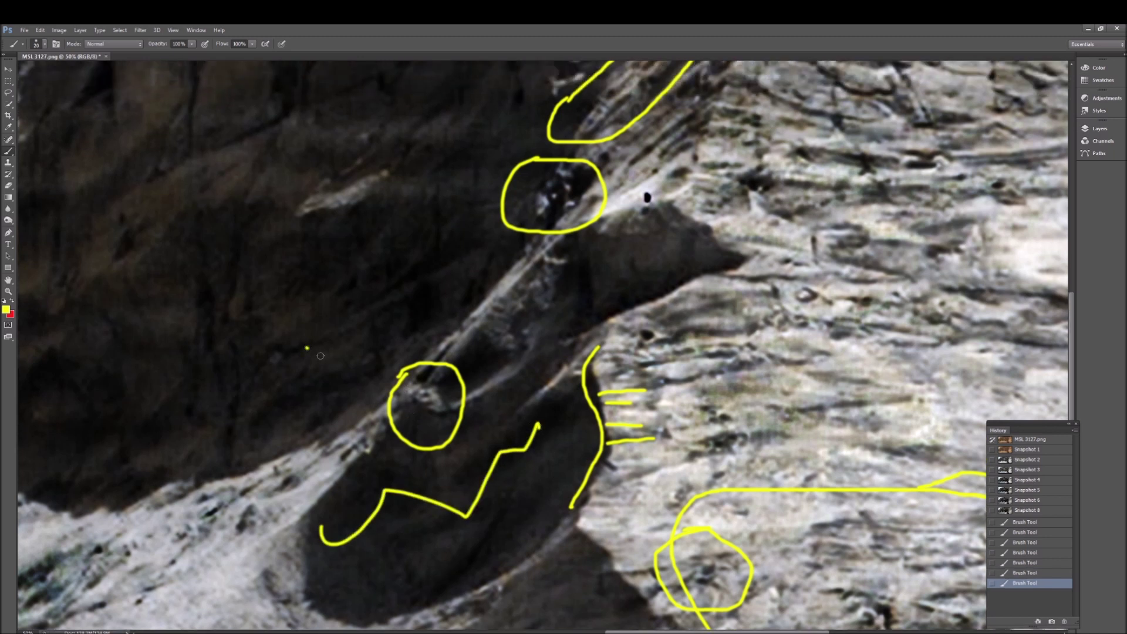
mouse_move(321, 356)
mouse_down()
mouse_move(370, 385)
mouse_move(349, 384)
mouse_move(382, 388)
mouse_move(377, 365)
mouse_up()
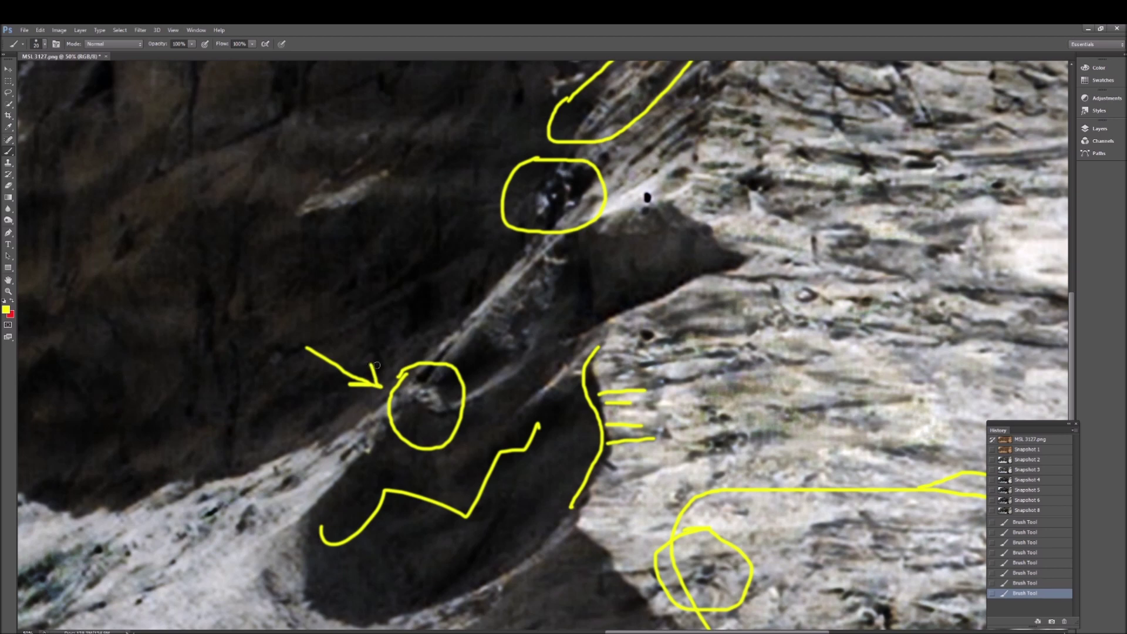
key(ctrl+plus)
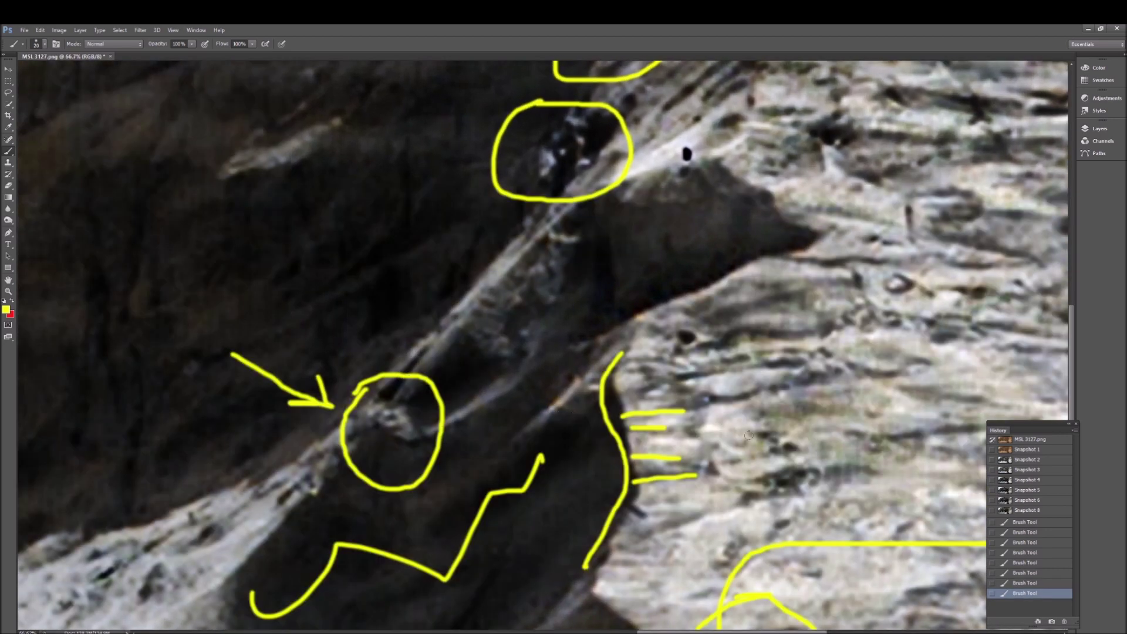
- Try a yellow spot, small arrow and loop inside the elongated loop, then revert to Snapshot 8
scroll(708, 463, right, 8)
scroll(708, 463, up, 4)
scroll(709, 463, up, 12)
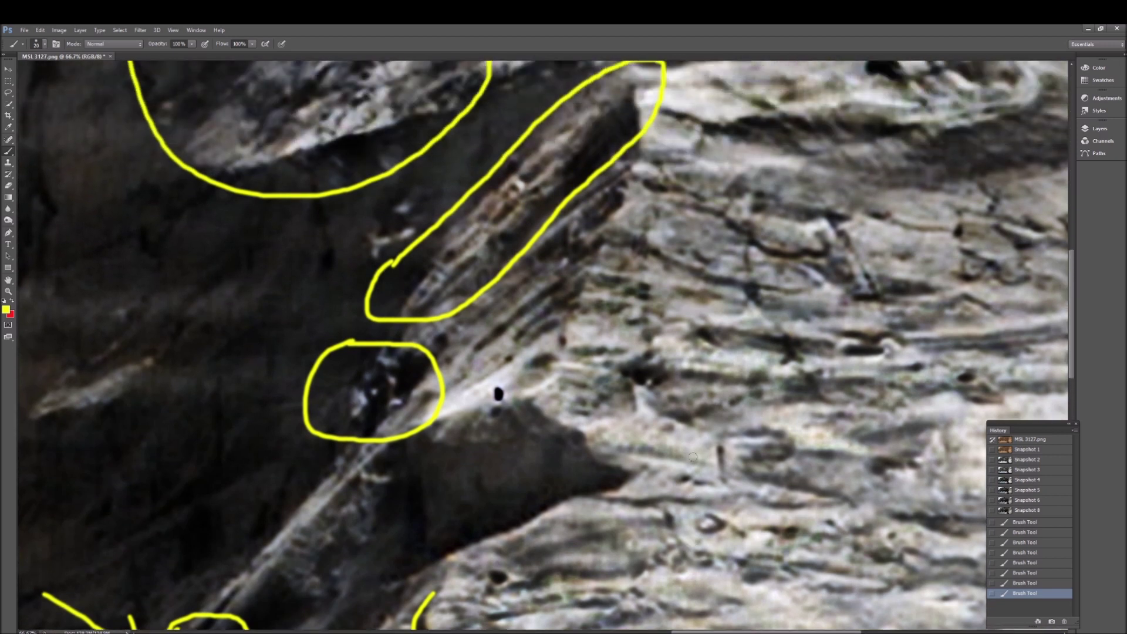
scroll(693, 457, up, 3)
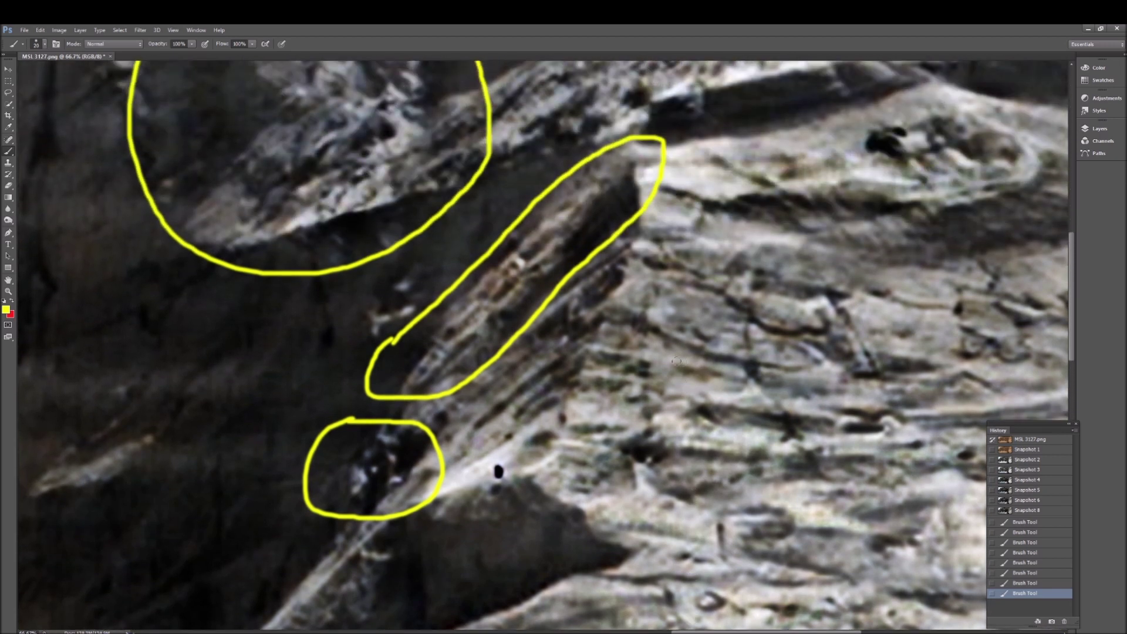
scroll(622, 324, up, 2)
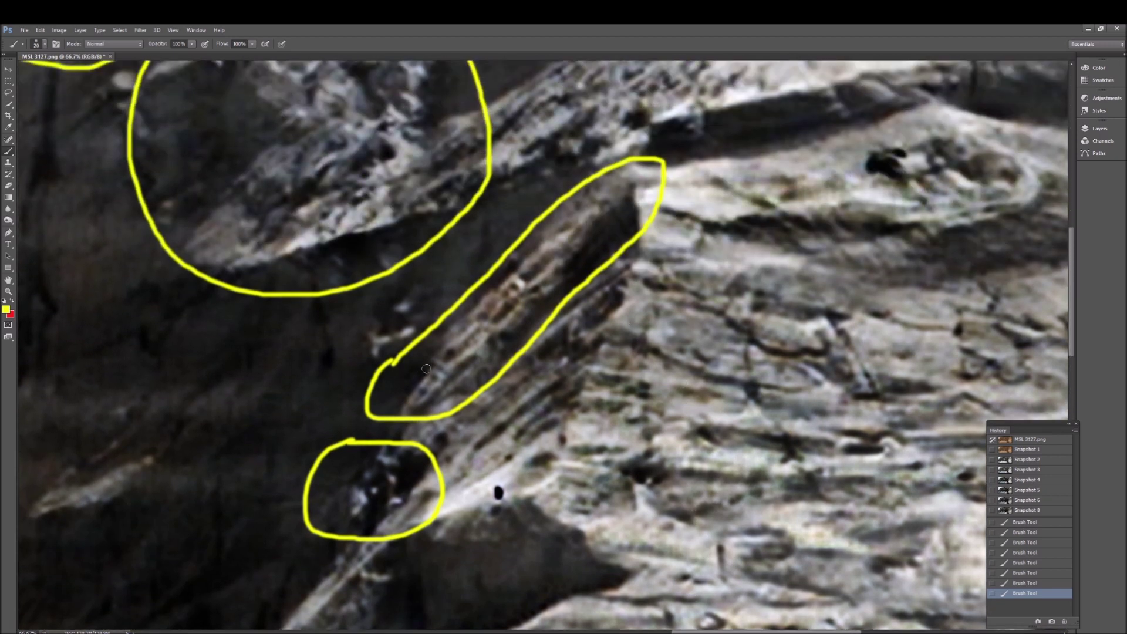
mouse_move(426, 365)
mouse_down()
mouse_move(427, 370)
mouse_move(408, 401)
mouse_move(446, 379)
mouse_up()
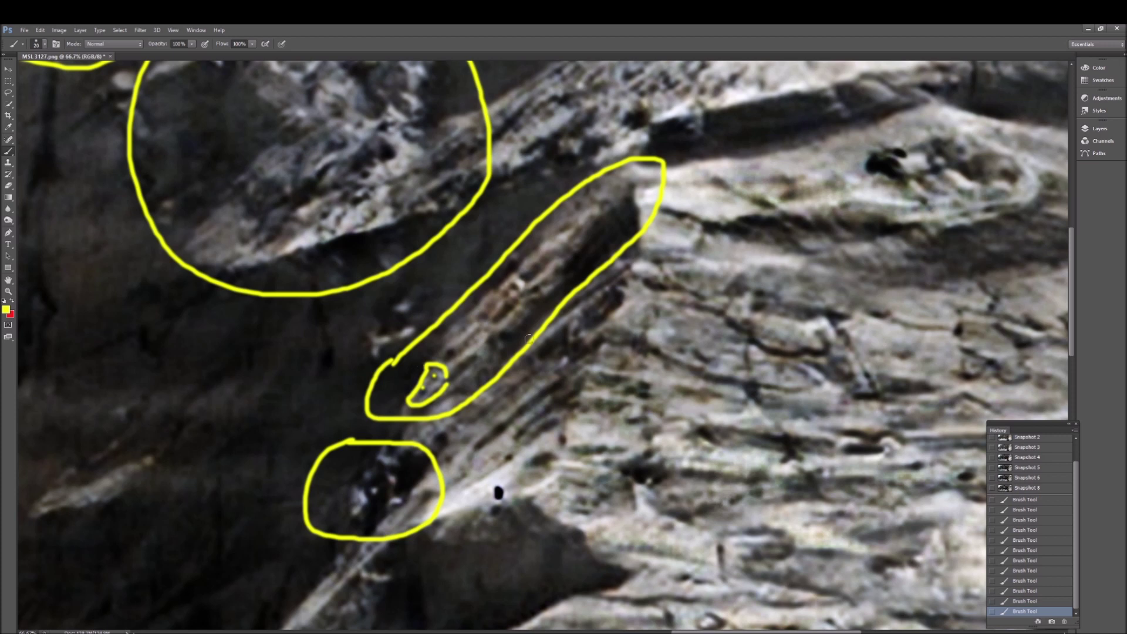
mouse_move(528, 245)
mouse_down()
mouse_move(518, 280)
mouse_move(512, 265)
mouse_move(532, 272)
mouse_up()
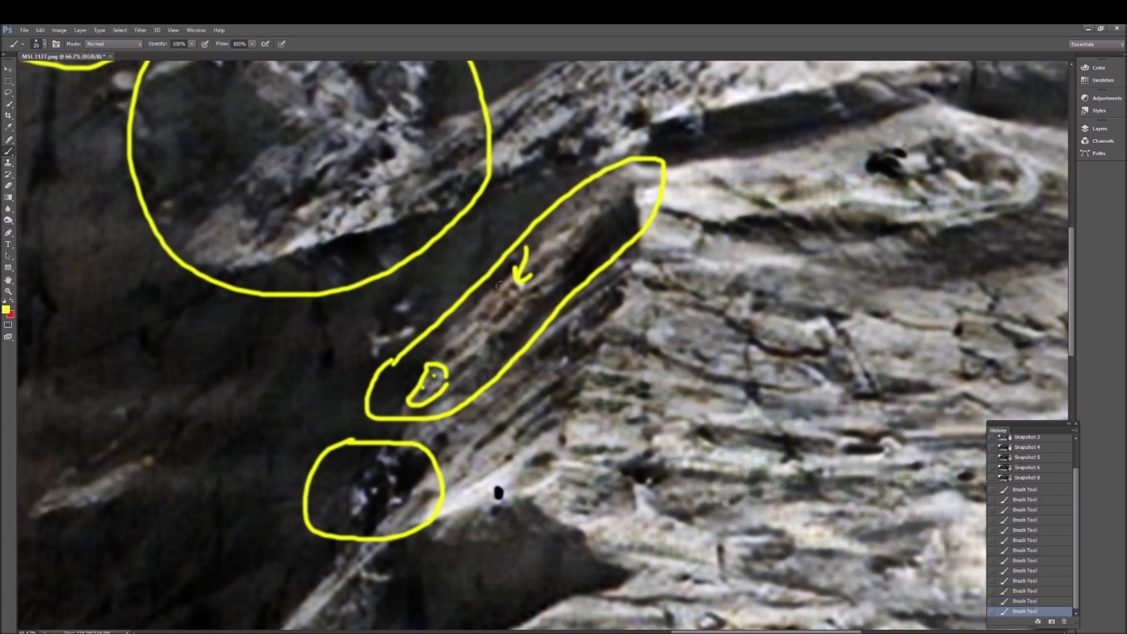
mouse_move(500, 286)
mouse_down()
mouse_move(486, 297)
mouse_move(519, 305)
mouse_move(516, 281)
mouse_up()
click(1038, 467)
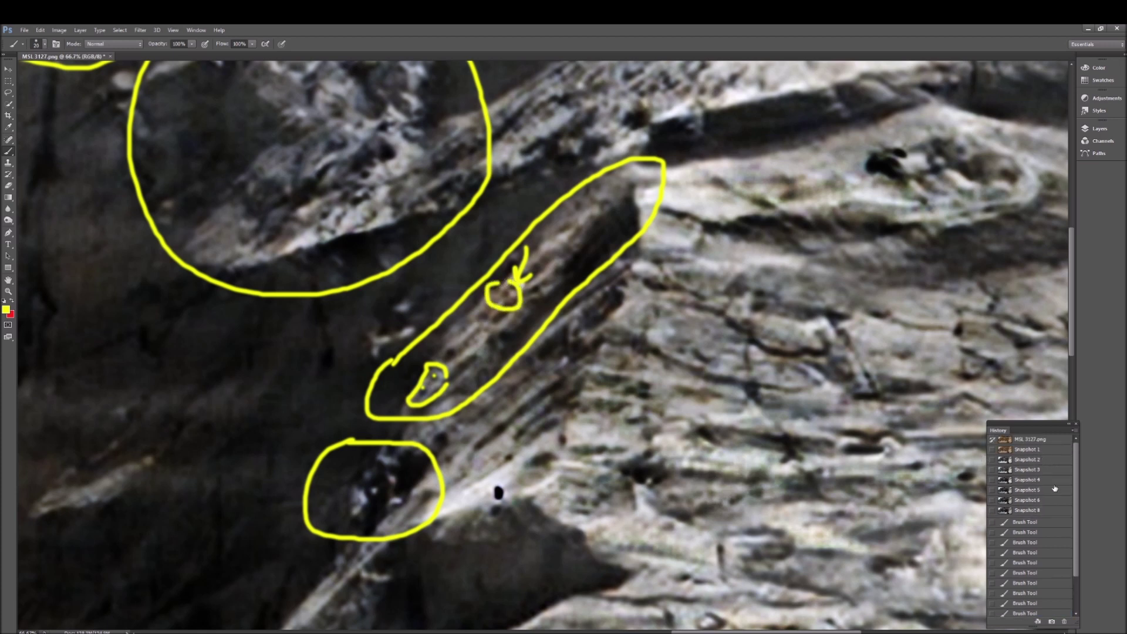
scroll(643, 346, up, 1)
scroll(643, 345, up, 5)
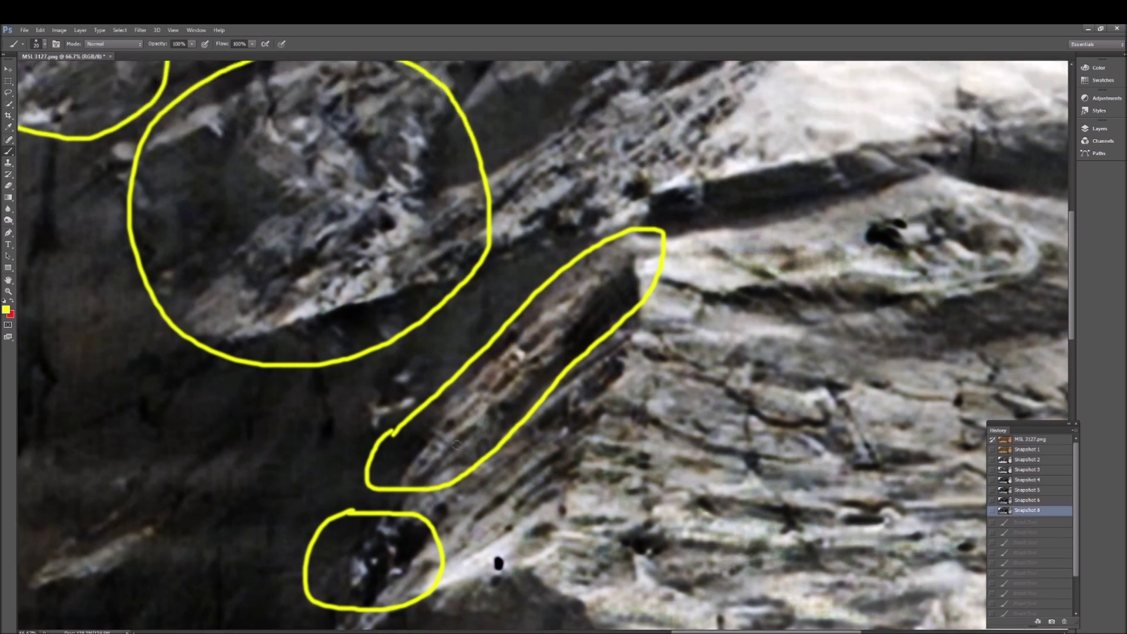
scroll(424, 418, up, 1)
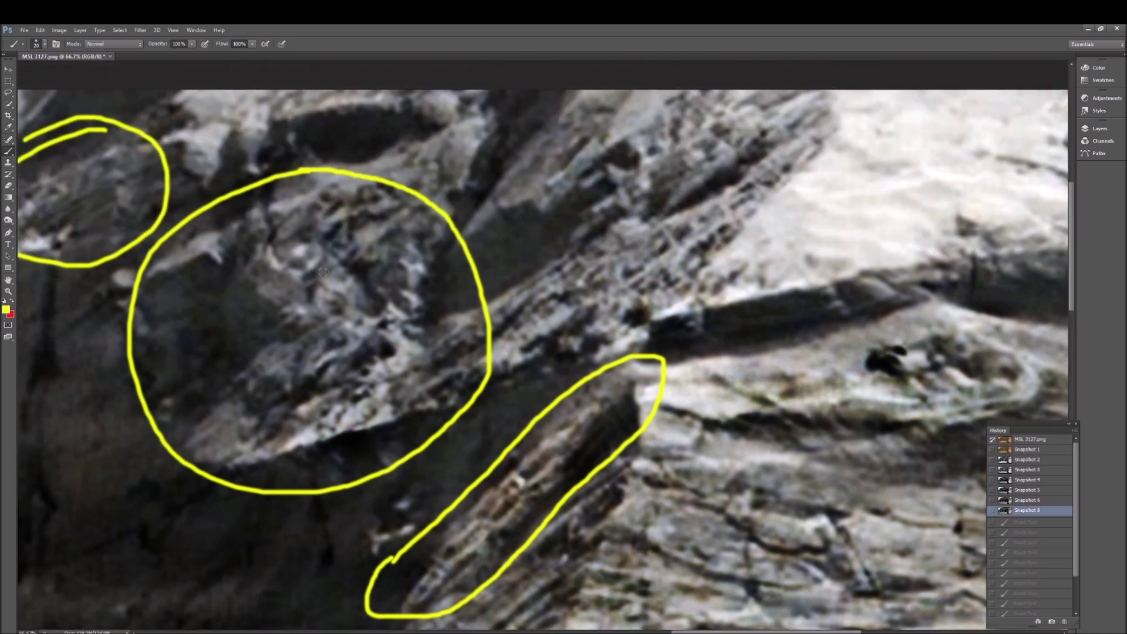
mouse_move(297, 219)
mouse_down()
mouse_move(253, 242)
mouse_move(249, 272)
mouse_move(263, 296)
mouse_move(329, 299)
mouse_move(364, 258)
mouse_move(341, 226)
mouse_move(308, 218)
mouse_up()
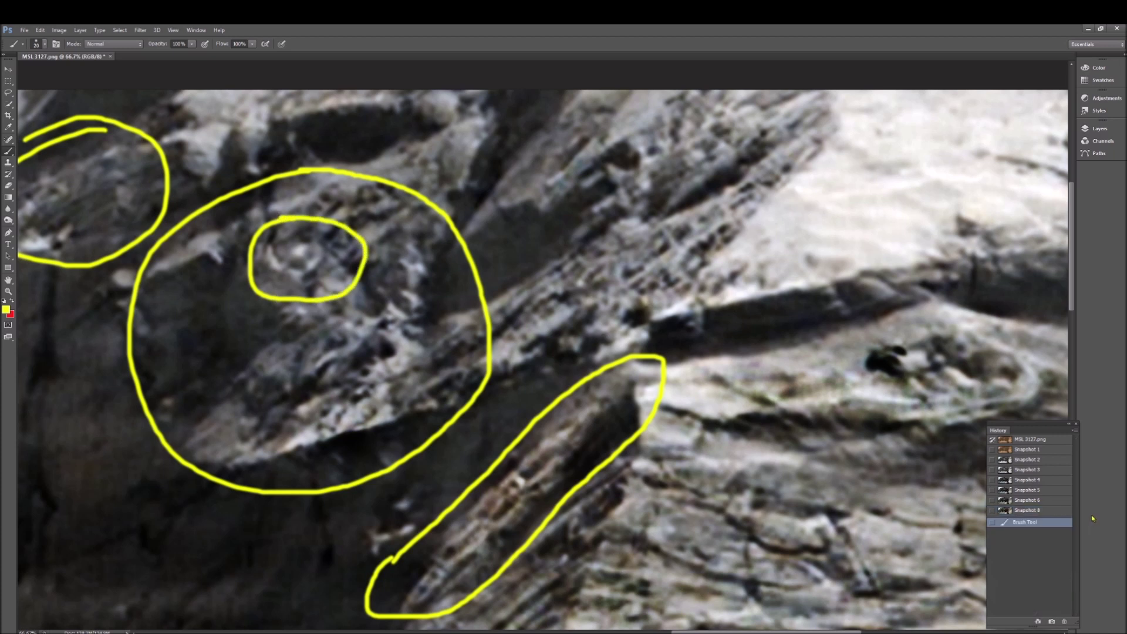
click(1051, 511)
key(bracketleft)
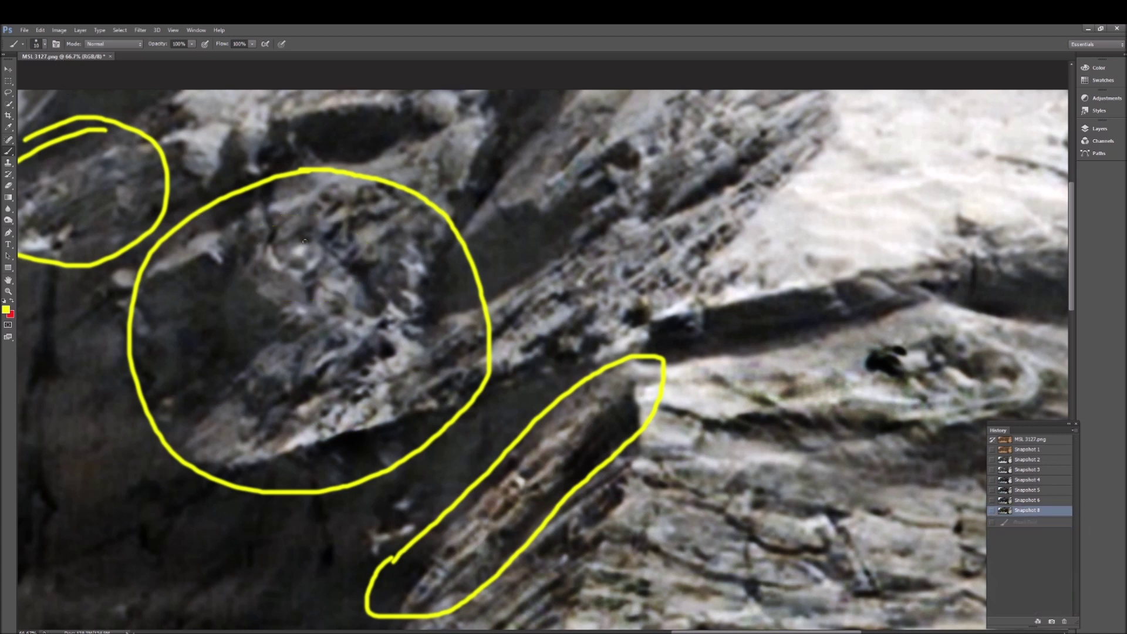
mouse_move(321, 252)
mouse_down()
mouse_move(301, 278)
mouse_move(319, 283)
mouse_move(273, 276)
mouse_up()
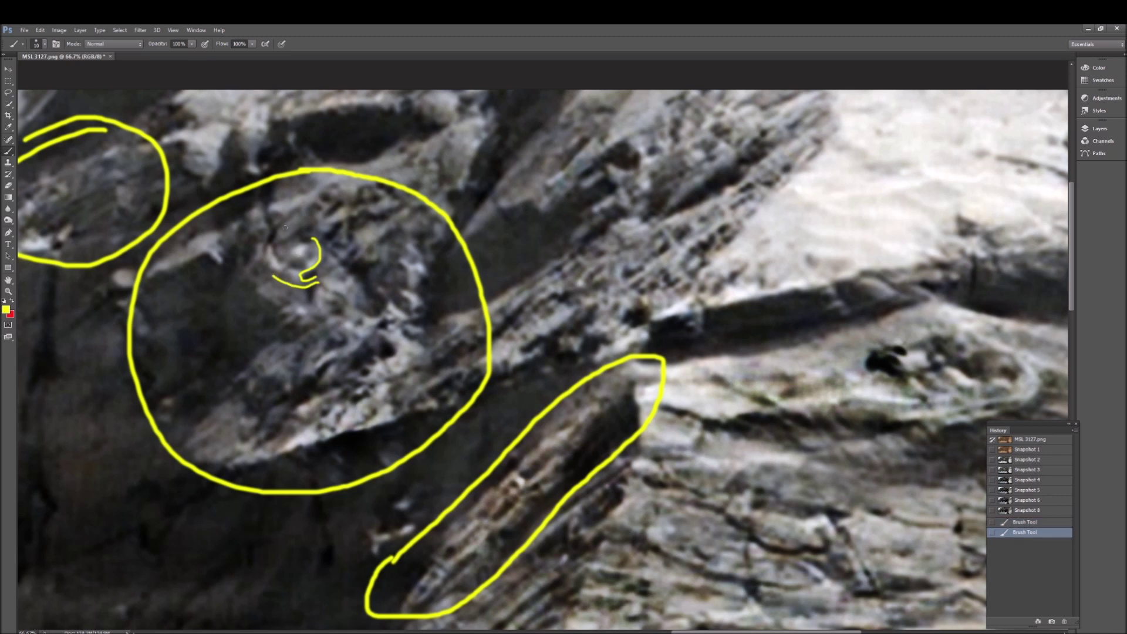
mouse_move(286, 227)
mouse_down()
mouse_move(292, 243)
mouse_move(298, 233)
mouse_up()
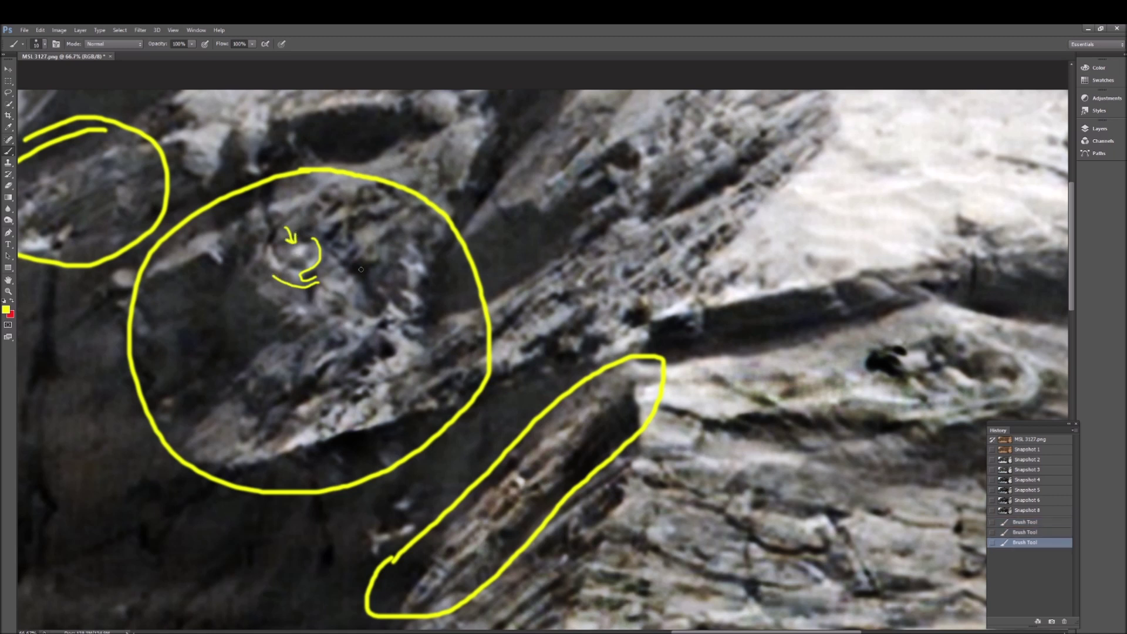
mouse_move(344, 270)
mouse_down()
mouse_move(342, 280)
mouse_move(352, 273)
mouse_move(342, 279)
mouse_up()
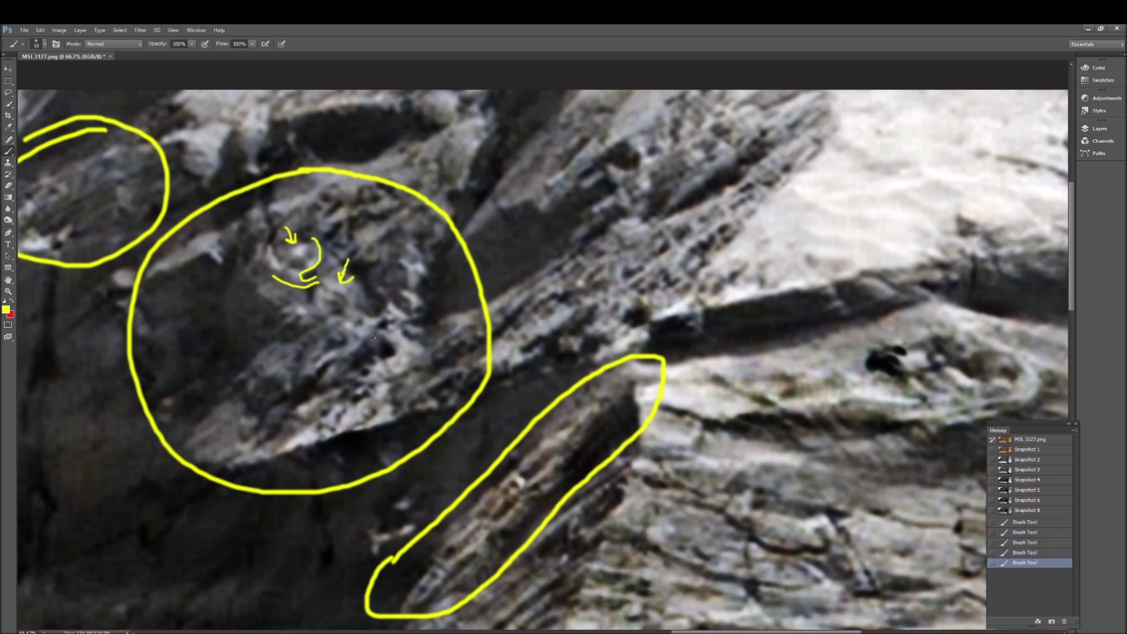
mouse_move(328, 391)
mouse_down()
mouse_move(331, 368)
mouse_move(326, 374)
mouse_move(356, 343)
mouse_up()
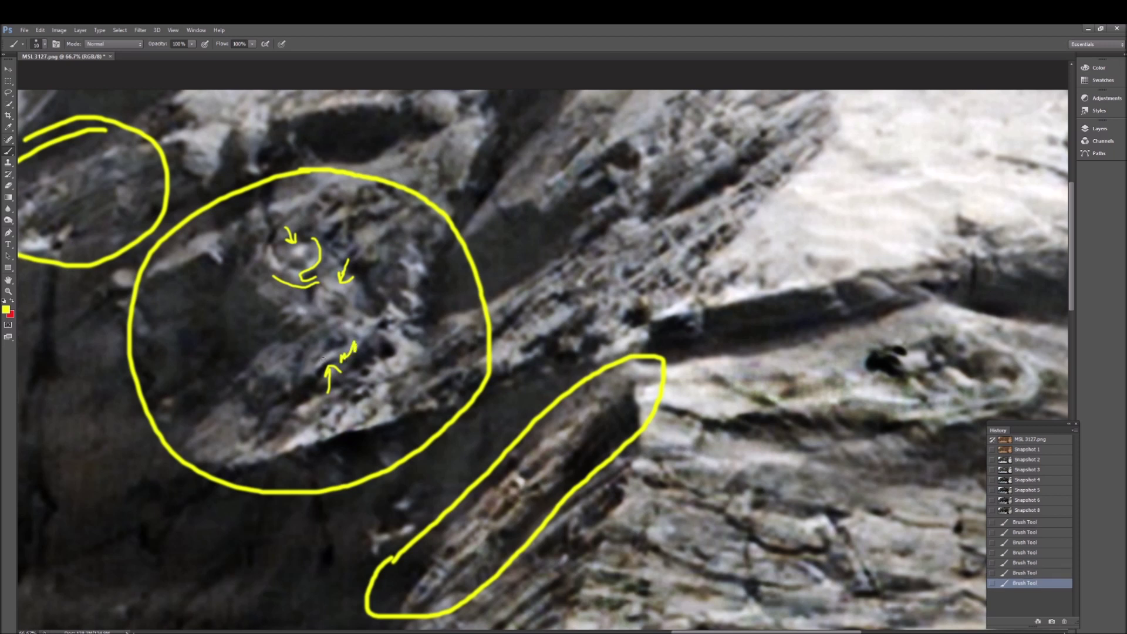
click(310, 369)
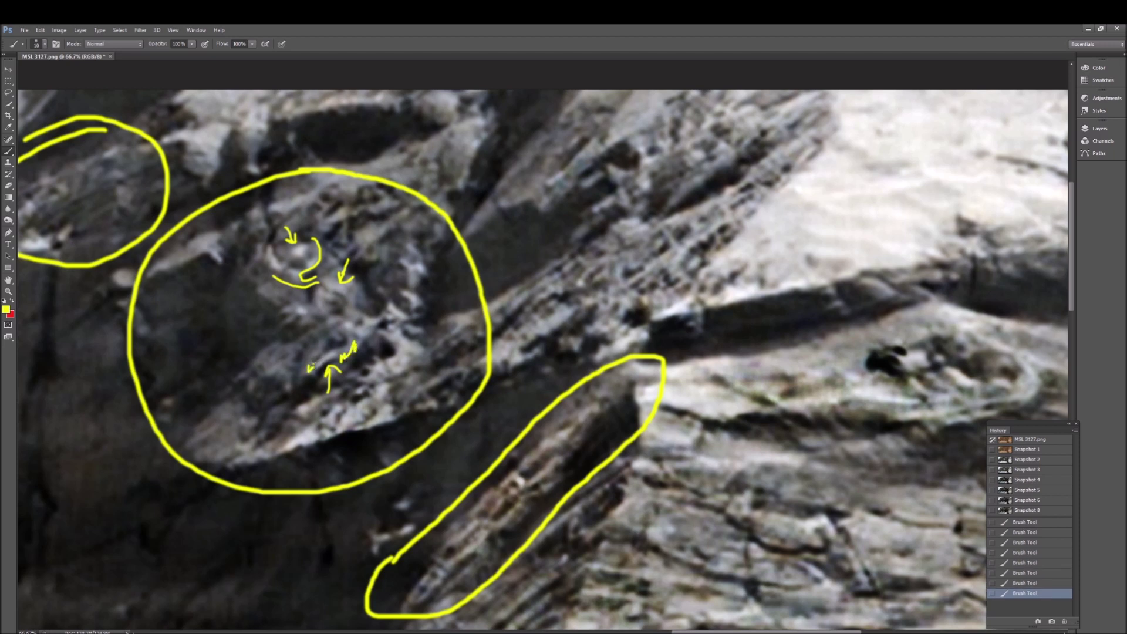
drag(310, 366, 338, 355)
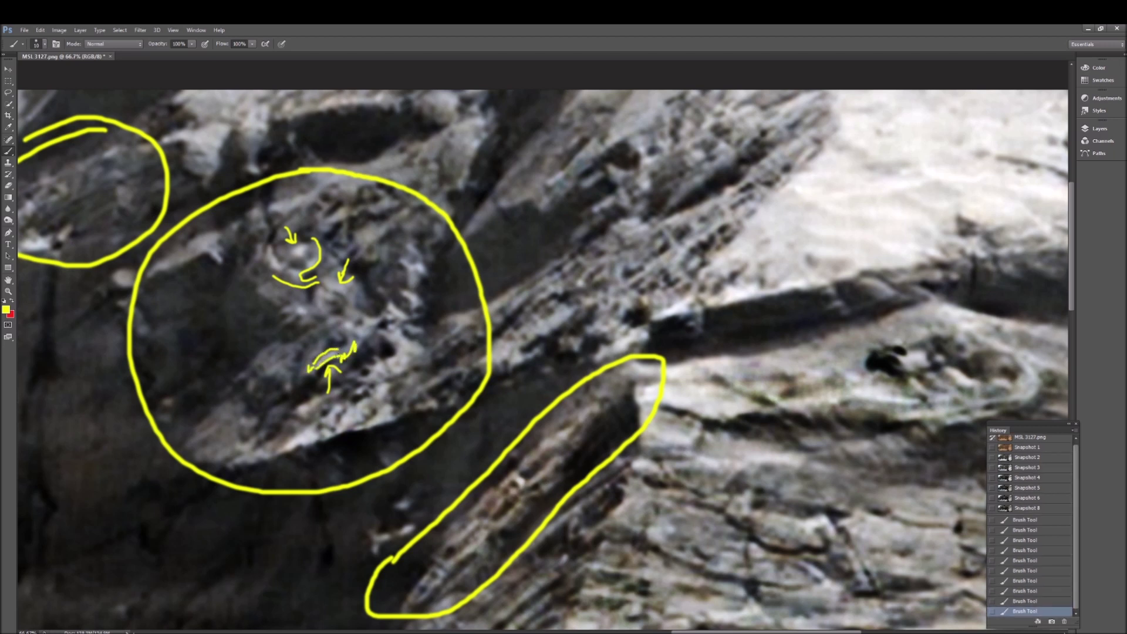
click(1043, 509)
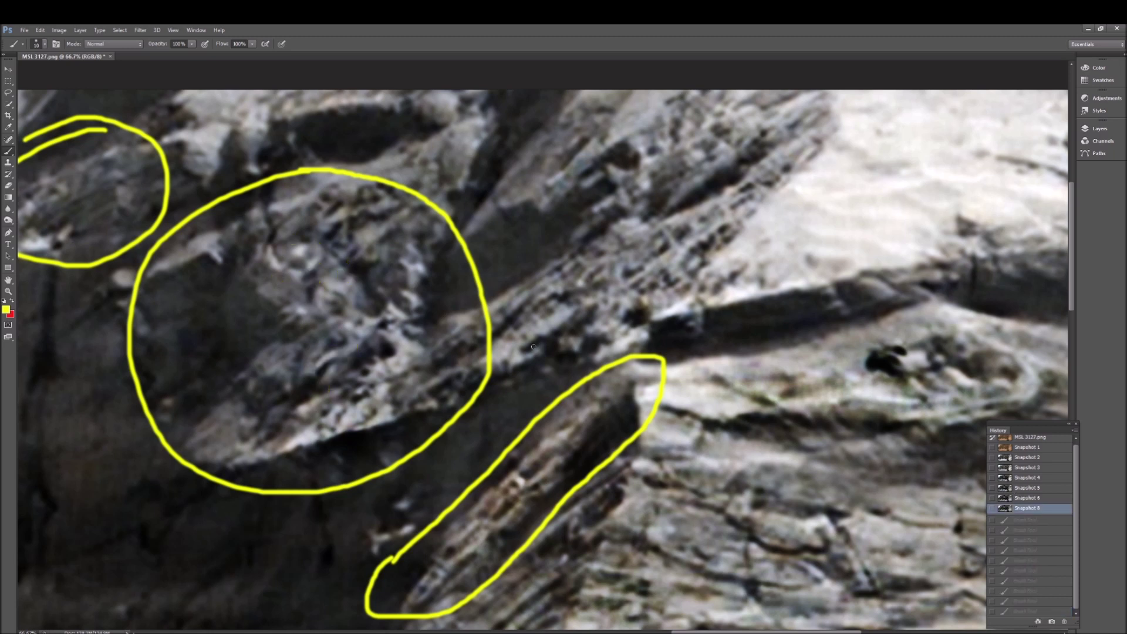
scroll(533, 347, up, 3)
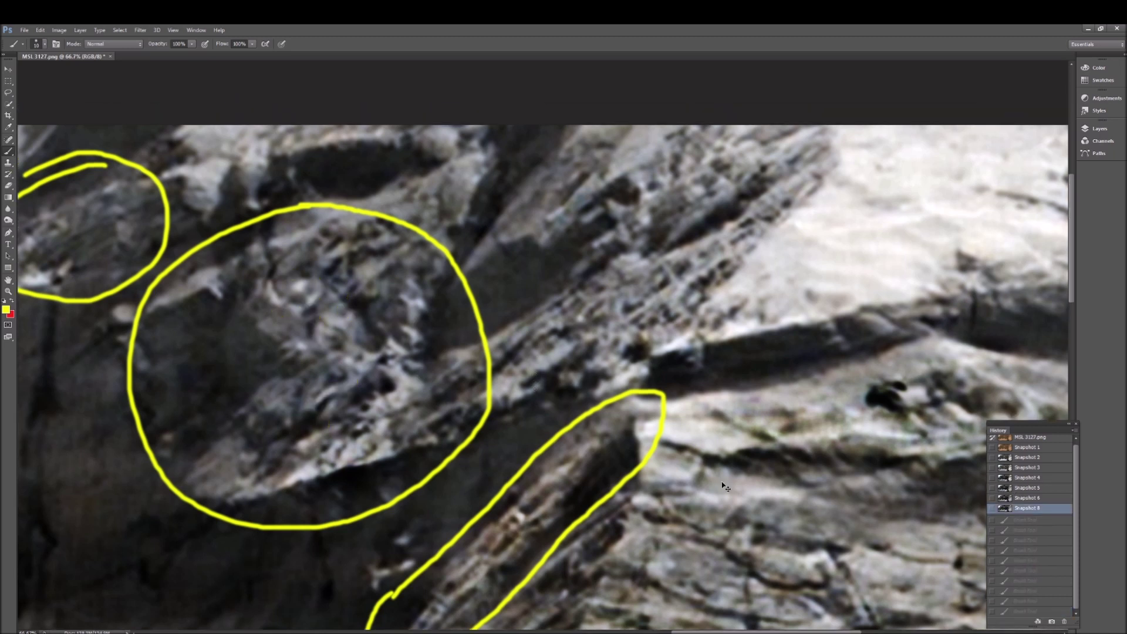
key(ctrl+minus)
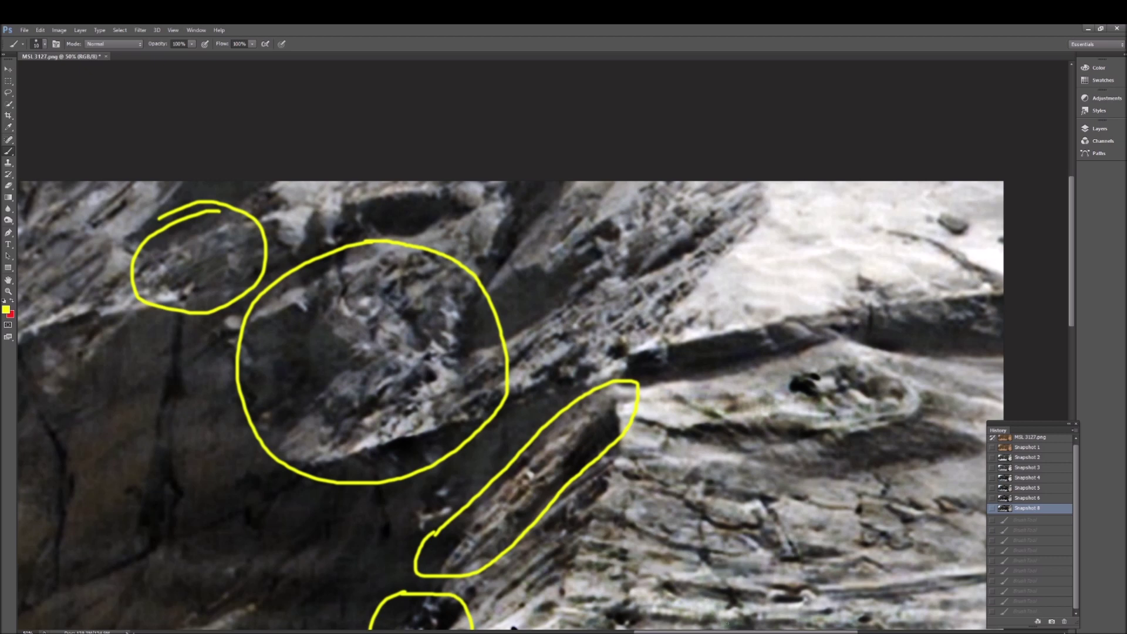
scroll(586, 418, left, 10)
scroll(586, 419, right, 3)
scroll(586, 418, up, 3)
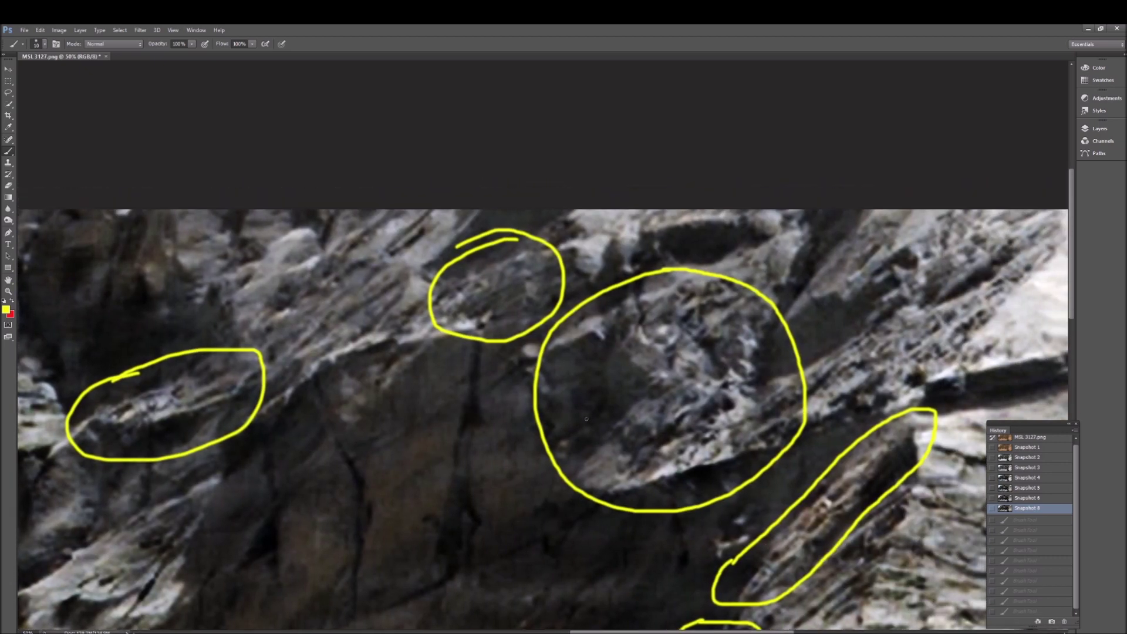
key(ctrl+plus)
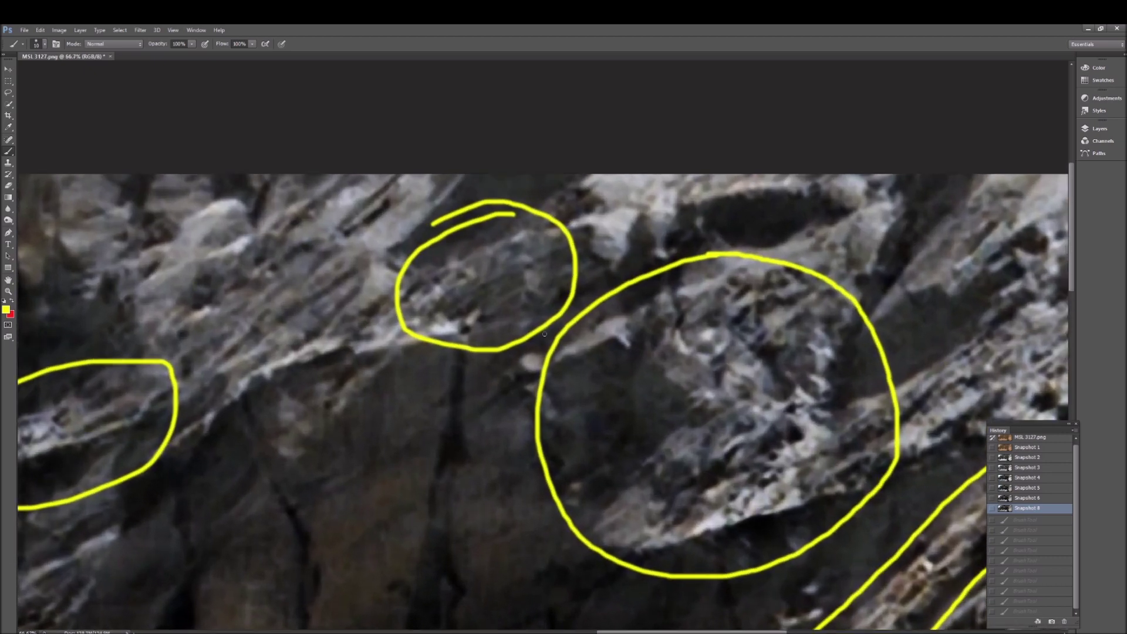
scroll(545, 334, up, 2)
mouse_move(499, 379)
mouse_down()
mouse_move(508, 343)
mouse_move(503, 353)
mouse_move(515, 351)
mouse_move(510, 327)
mouse_move(540, 324)
mouse_move(524, 330)
mouse_up()
mouse_move(526, 334)
mouse_down()
mouse_move(541, 337)
mouse_move(514, 338)
mouse_up()
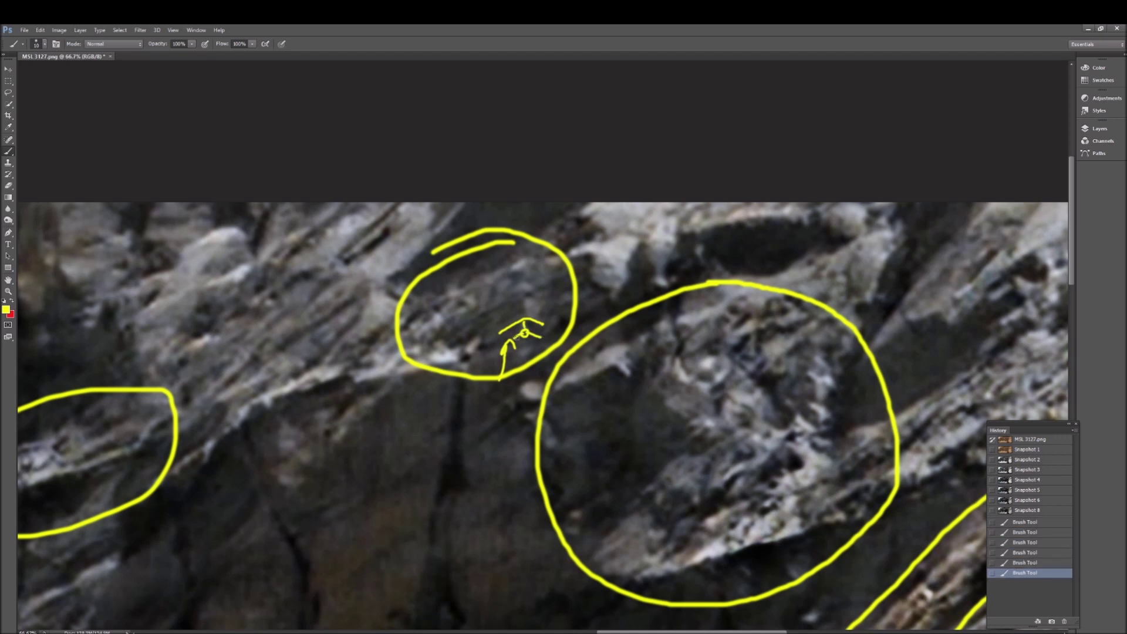
click(1042, 511)
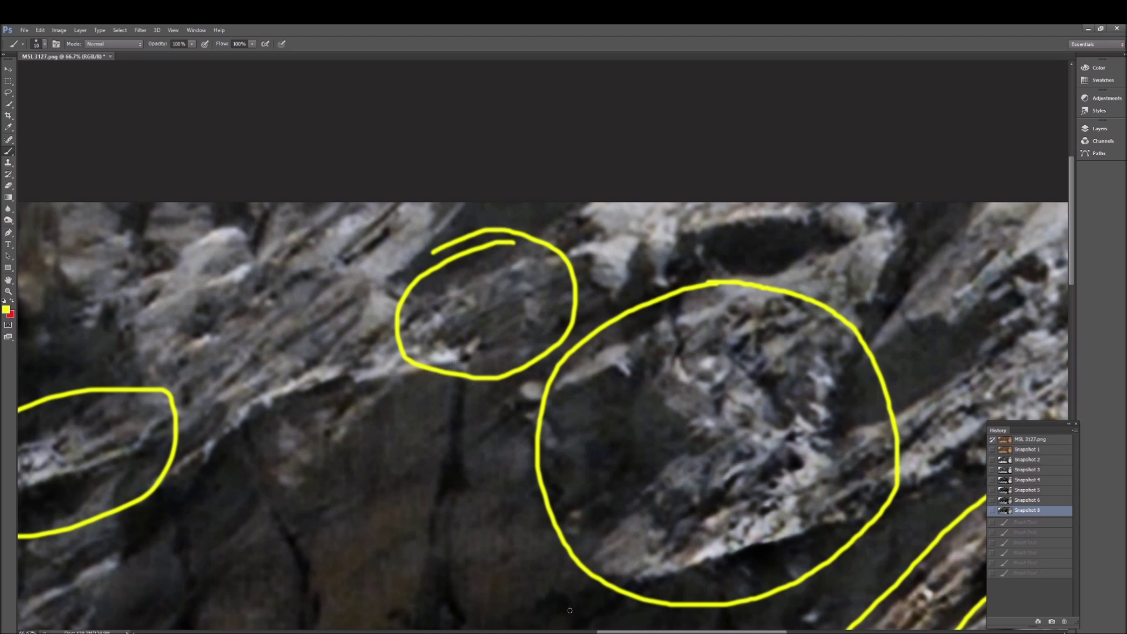
drag(616, 632, 515, 632)
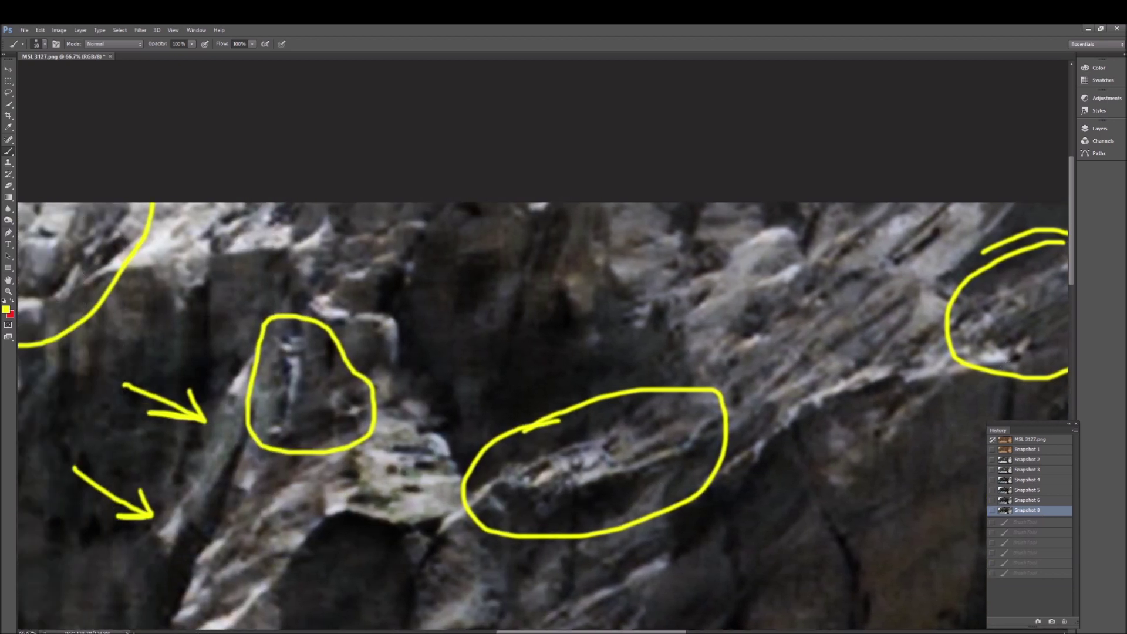
scroll(445, 503, down, 2)
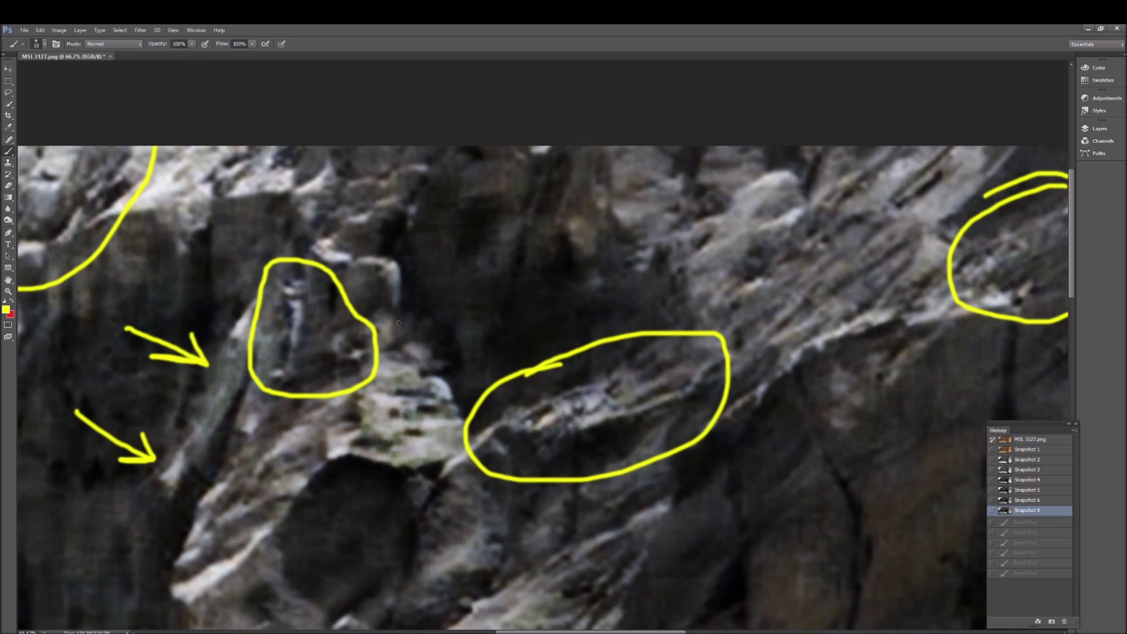
scroll(813, 388, down, 1)
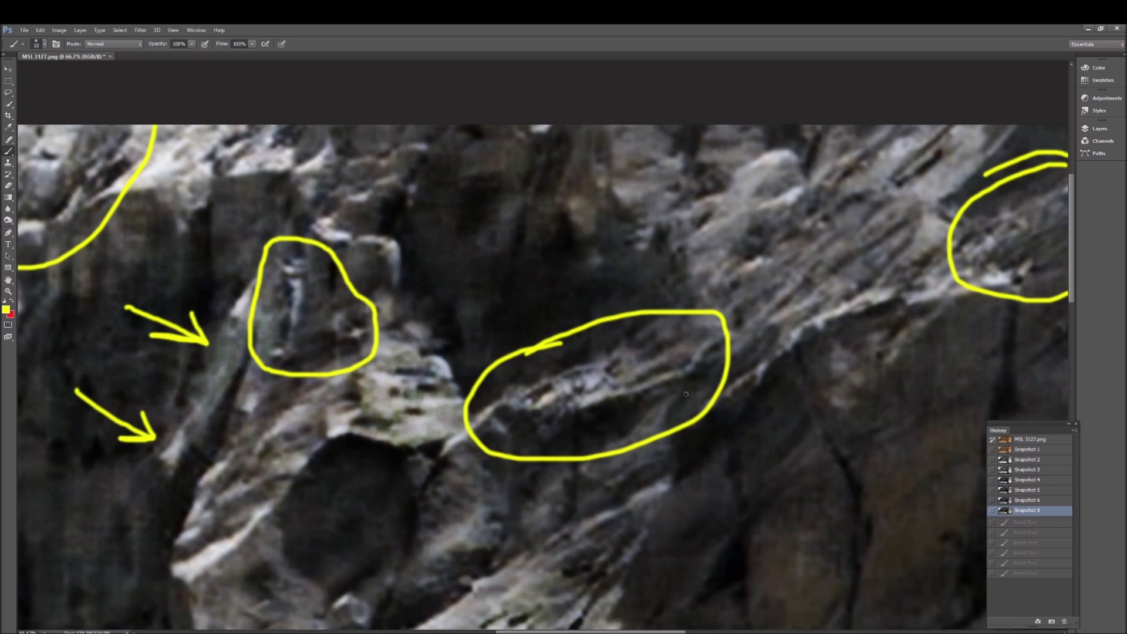
mouse_move(542, 254)
mouse_down()
mouse_move(559, 364)
mouse_move(571, 346)
mouse_up()
mouse_move(520, 396)
mouse_down()
mouse_move(550, 381)
mouse_move(557, 392)
mouse_move(534, 410)
mouse_move(563, 397)
mouse_move(541, 406)
mouse_up()
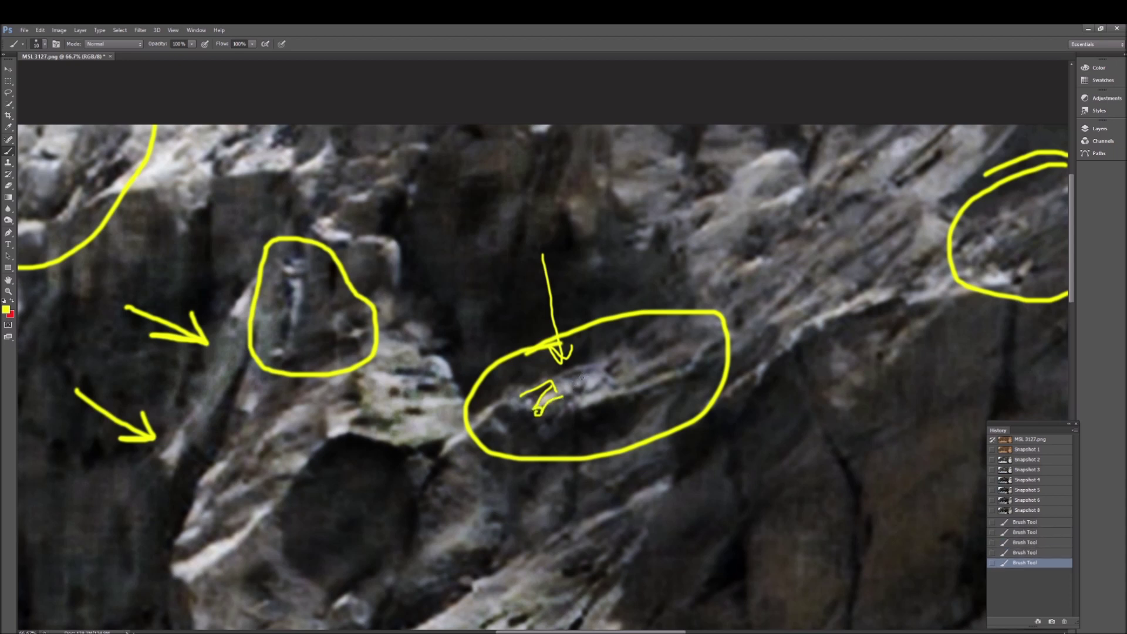
mouse_move(585, 377)
mouse_down()
mouse_move(601, 354)
mouse_move(594, 366)
mouse_move(610, 386)
mouse_move(658, 371)
mouse_move(629, 371)
mouse_up()
key(ctrl+z)
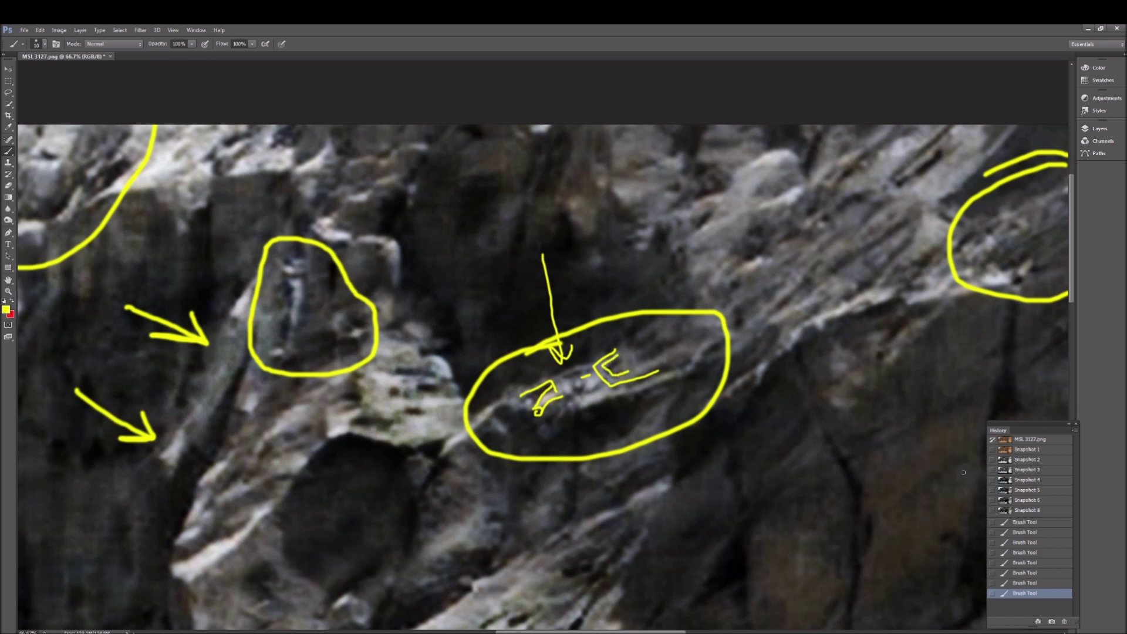
click(1051, 511)
scroll(543, 362, down, 1)
key(ctrl+minus)
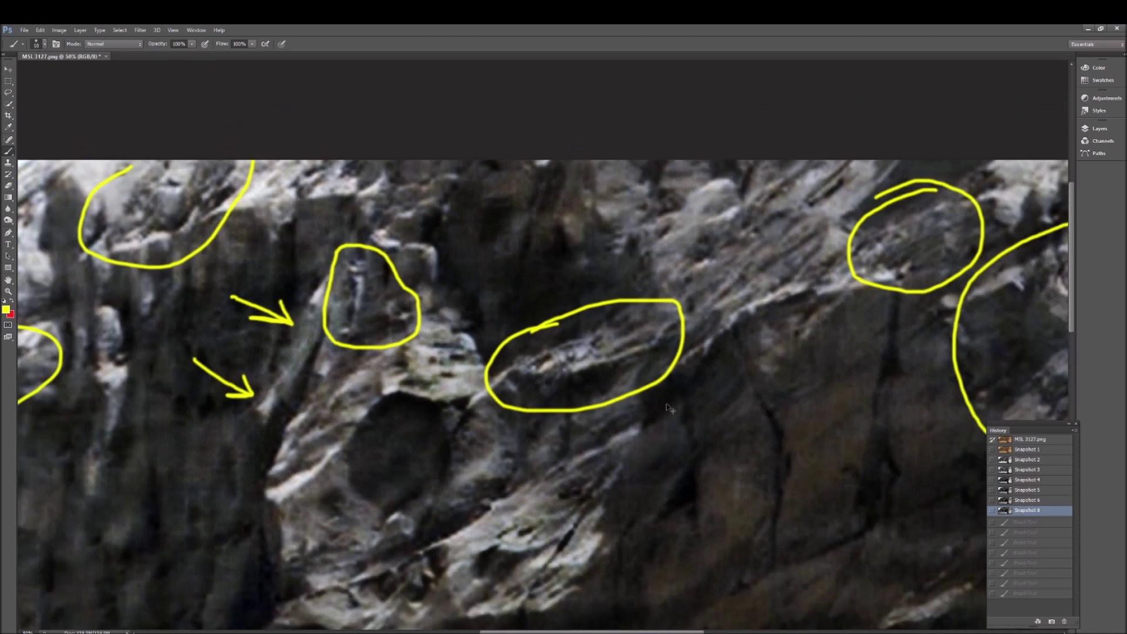
key(ctrl+minus)
- Zoom to 66.7% on the circled dark rocks and switch to the original Snapshot 1
scroll(667, 403, down, 3)
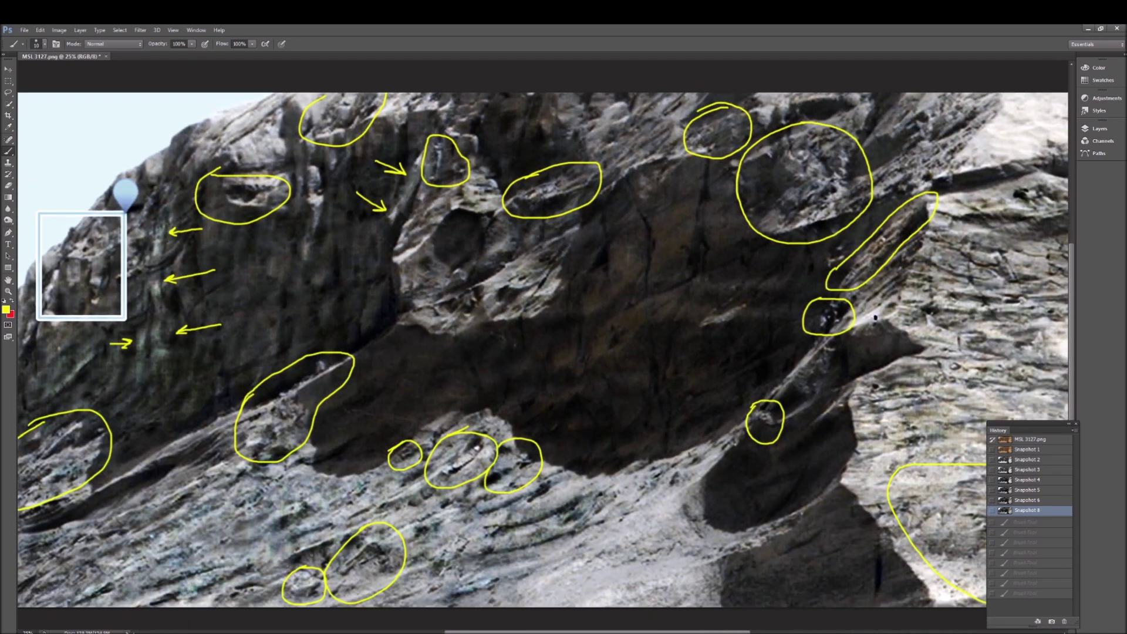
scroll(474, 617, down, 1)
key(ctrl+plus)
key(ctrl+plus)
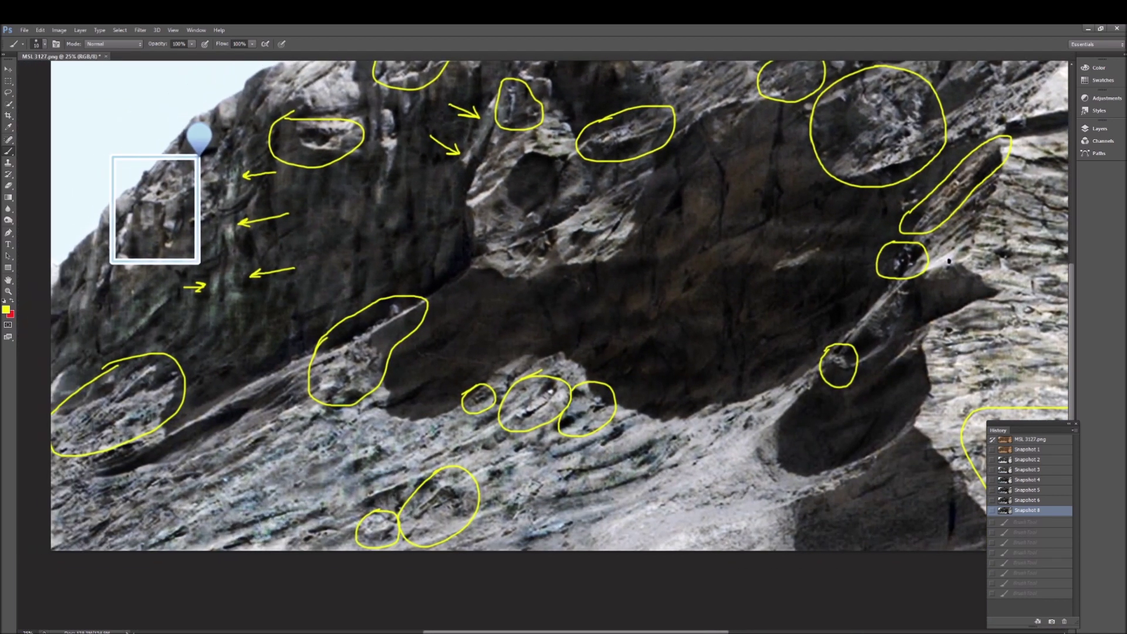
scroll(680, 585, down, 4)
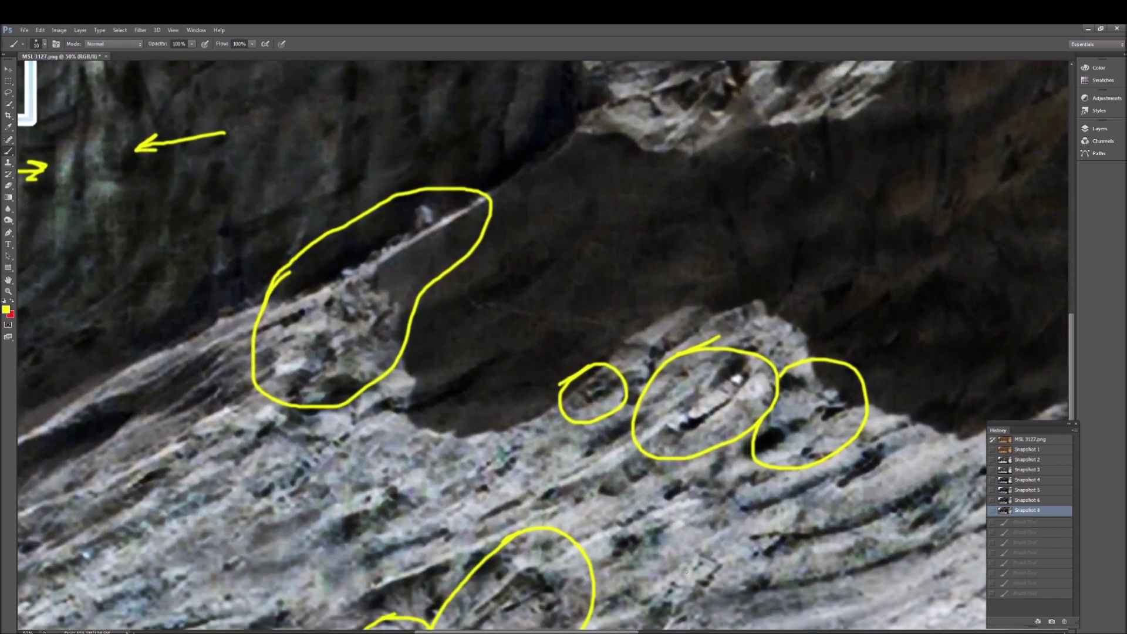
scroll(656, 563, down, 1)
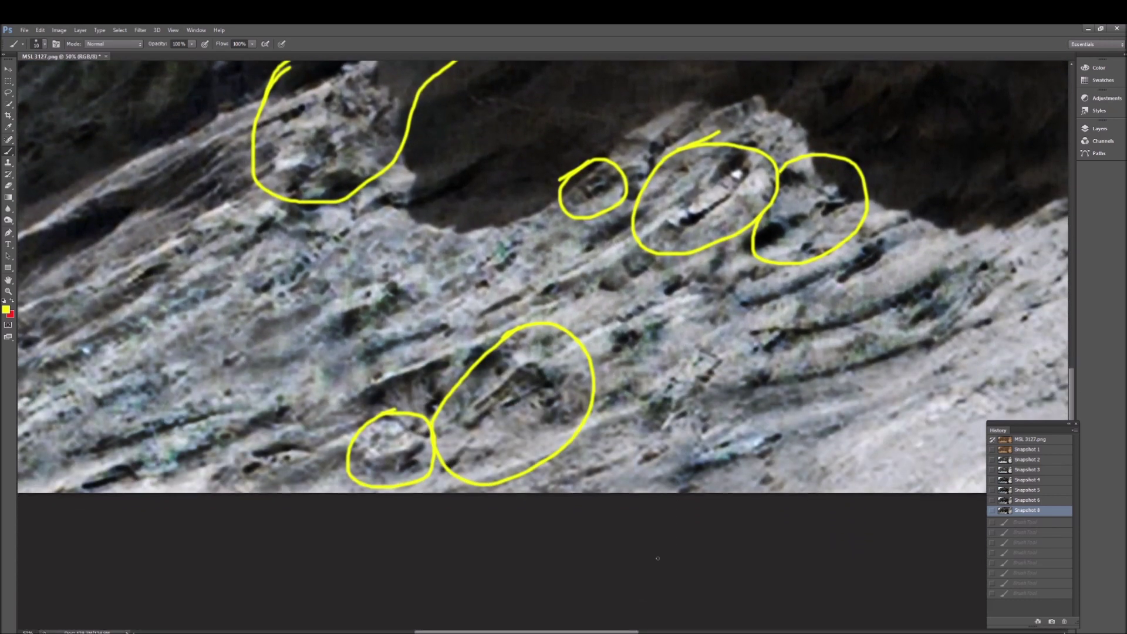
key(ctrl+plus)
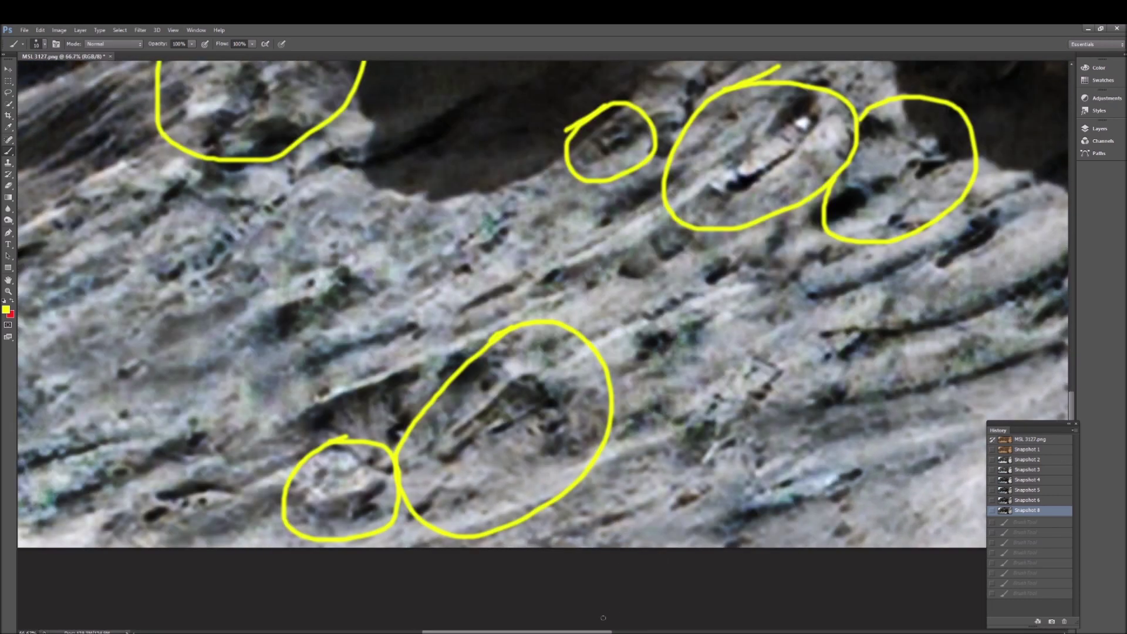
scroll(519, 464, right, 5)
scroll(519, 465, up, 1)
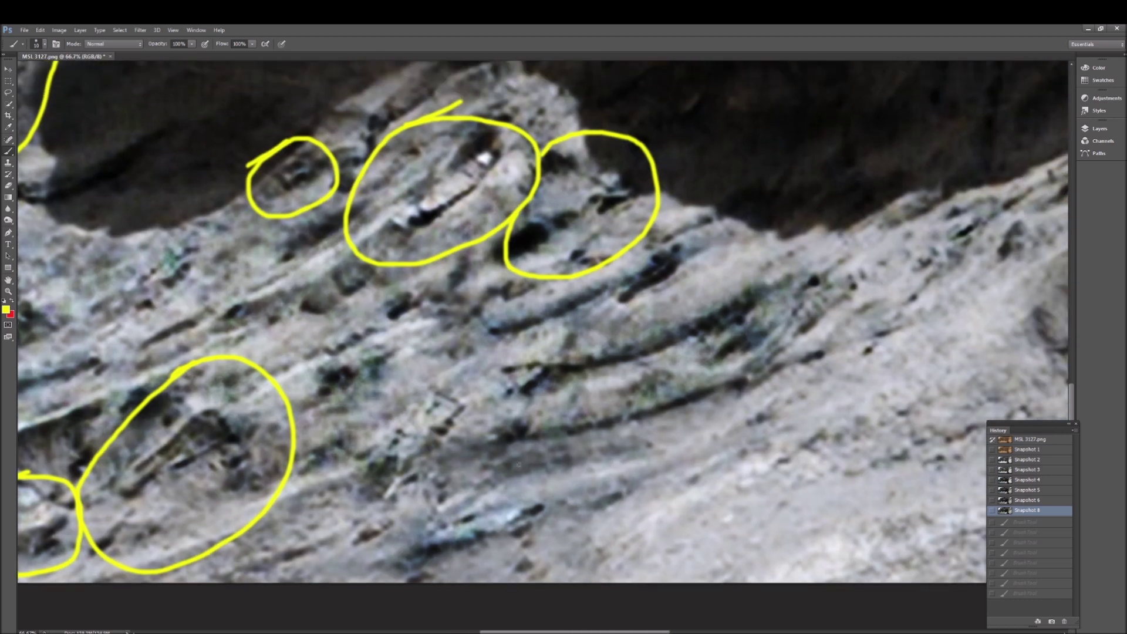
scroll(519, 464, up, 4)
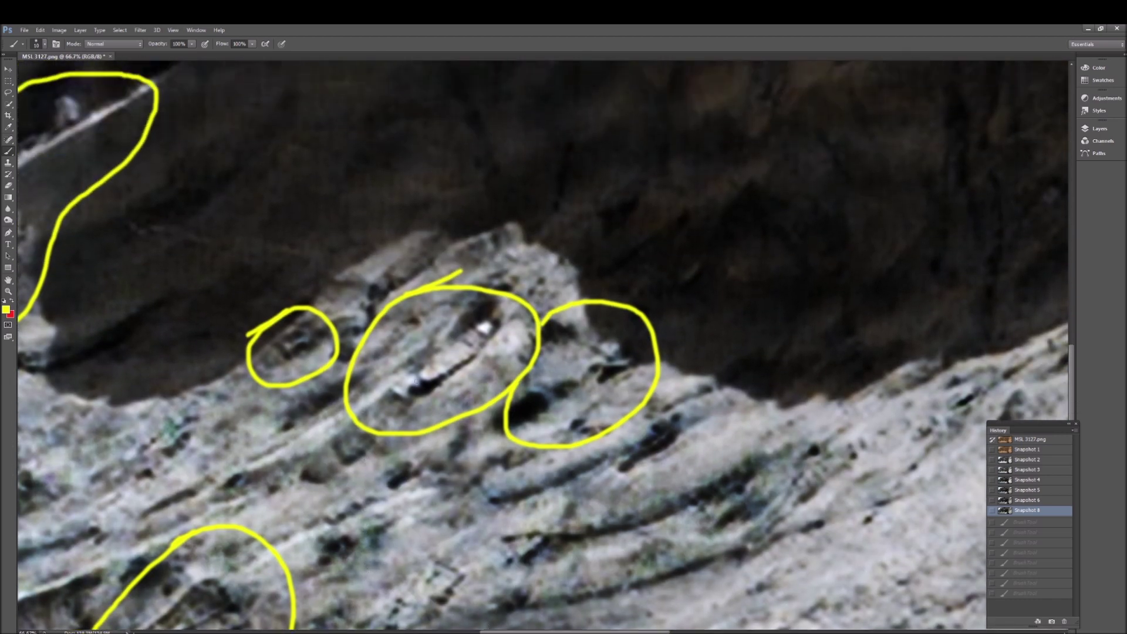
click(1046, 451)
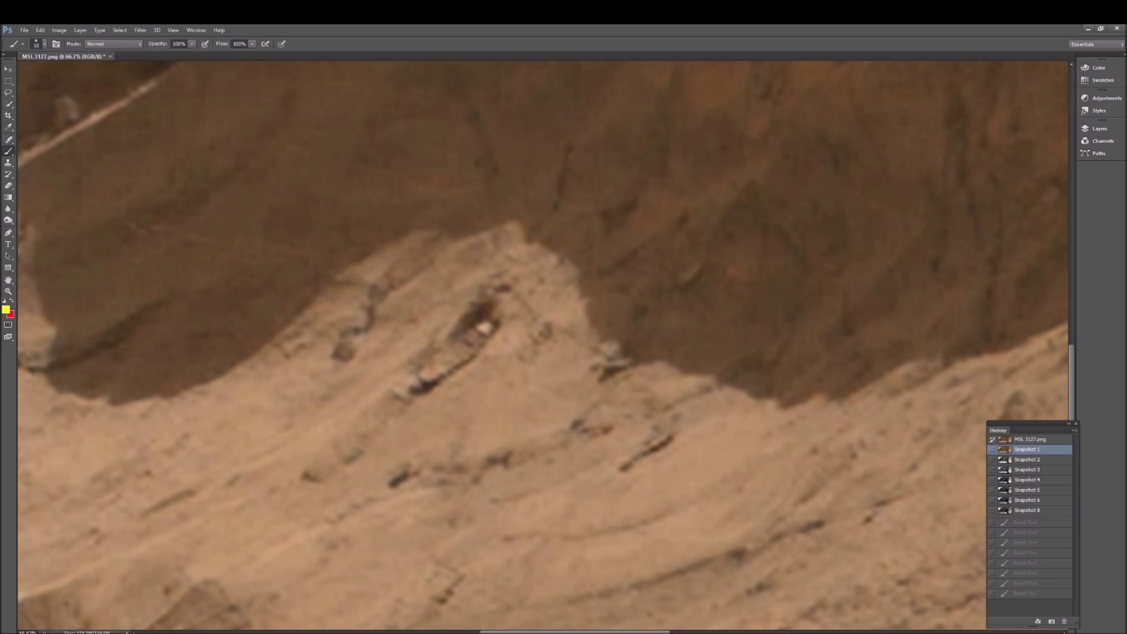
- Brush trial yellow loops around the pale rock, then switch to Snapshot 8
mouse_move(417, 357)
mouse_down()
mouse_move(377, 369)
mouse_move(388, 408)
mouse_move(419, 411)
mouse_move(437, 392)
mouse_up()
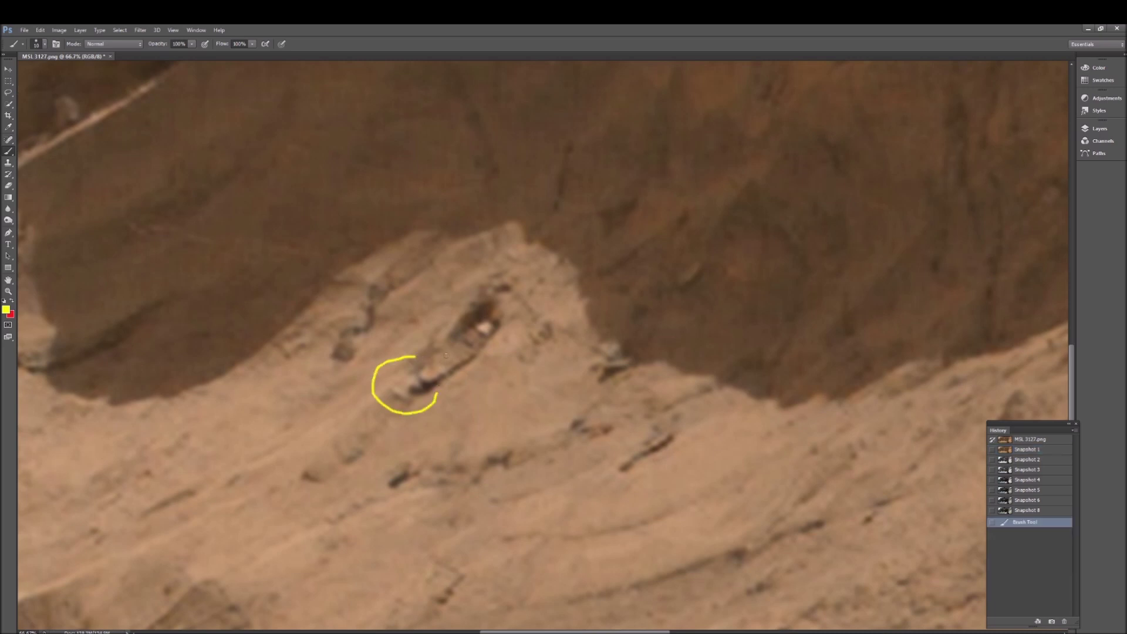
mouse_move(432, 338)
mouse_down()
mouse_move(512, 306)
mouse_move(511, 334)
mouse_move(458, 393)
mouse_up()
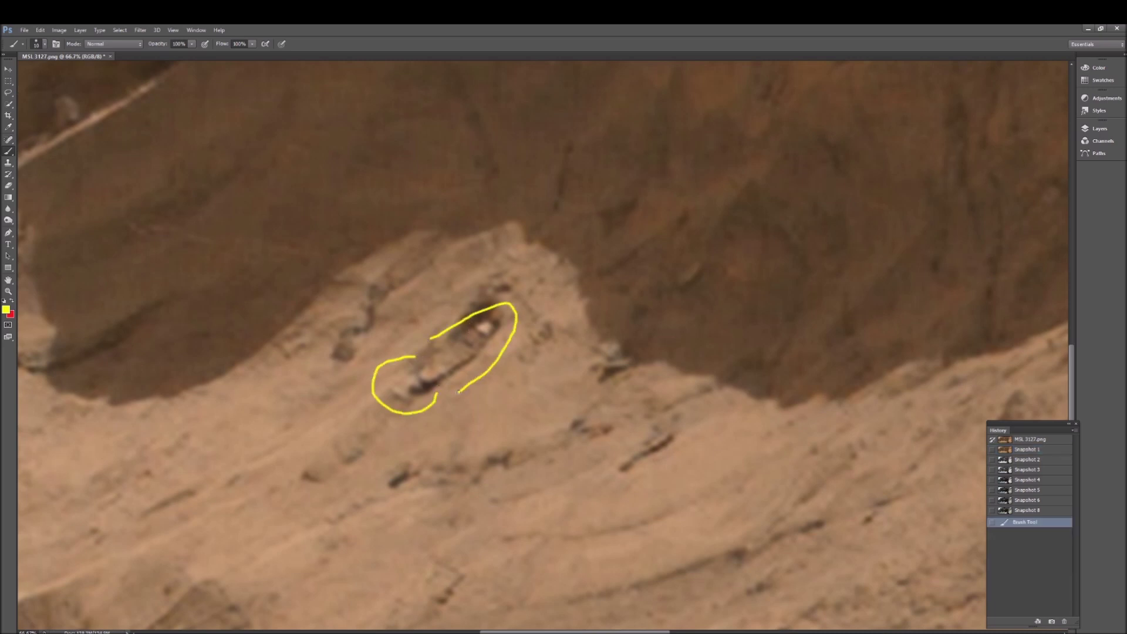
mouse_move(339, 264)
mouse_down()
mouse_move(253, 302)
mouse_move(285, 364)
mouse_move(391, 294)
mouse_move(322, 262)
mouse_up()
click(1009, 512)
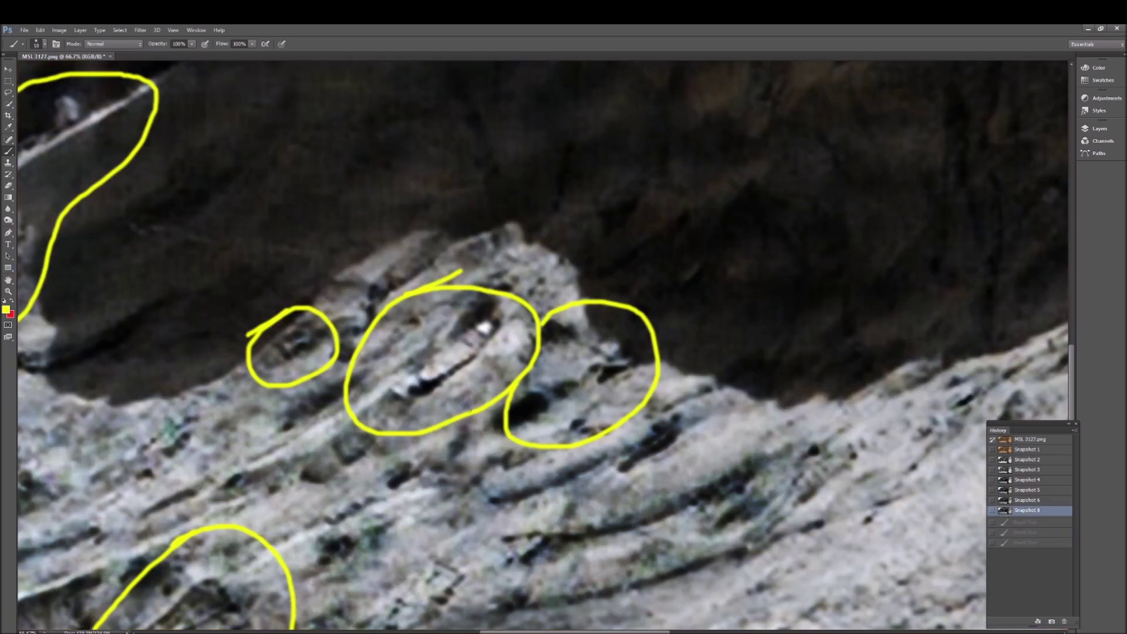
- Add trial yellow arrow, hook and wavy marks, then discard them by returning to Snapshot 8
mouse_move(390, 294)
mouse_down()
mouse_move(361, 305)
mouse_move(375, 309)
mouse_up()
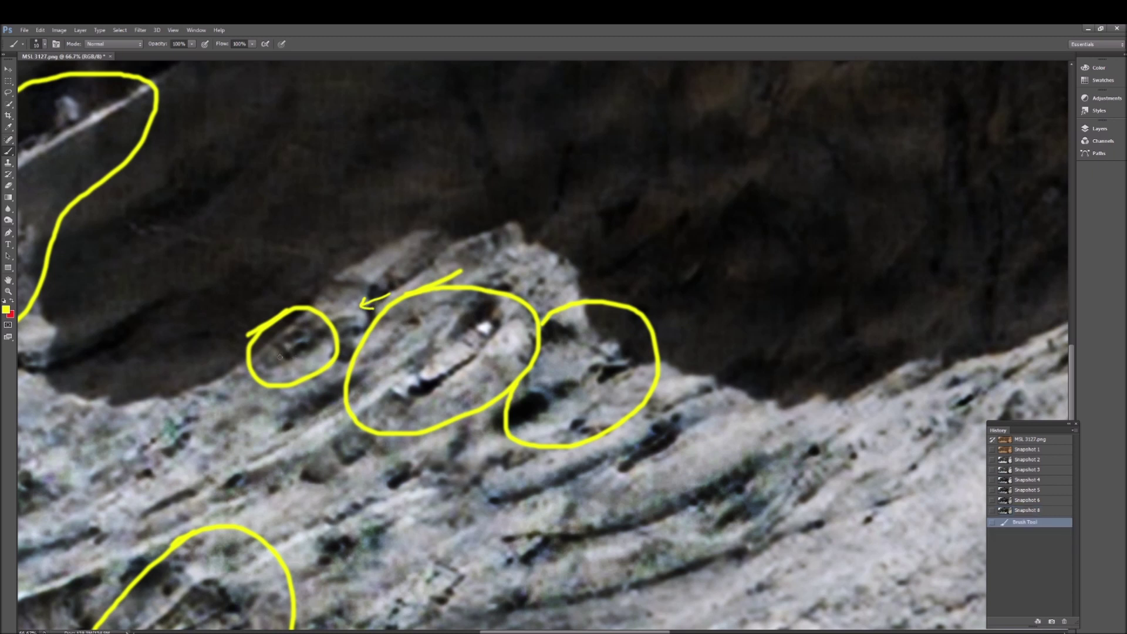
drag(608, 368, 632, 355)
mouse_move(531, 395)
mouse_down()
mouse_move(549, 410)
mouse_move(529, 393)
mouse_move(532, 362)
mouse_up()
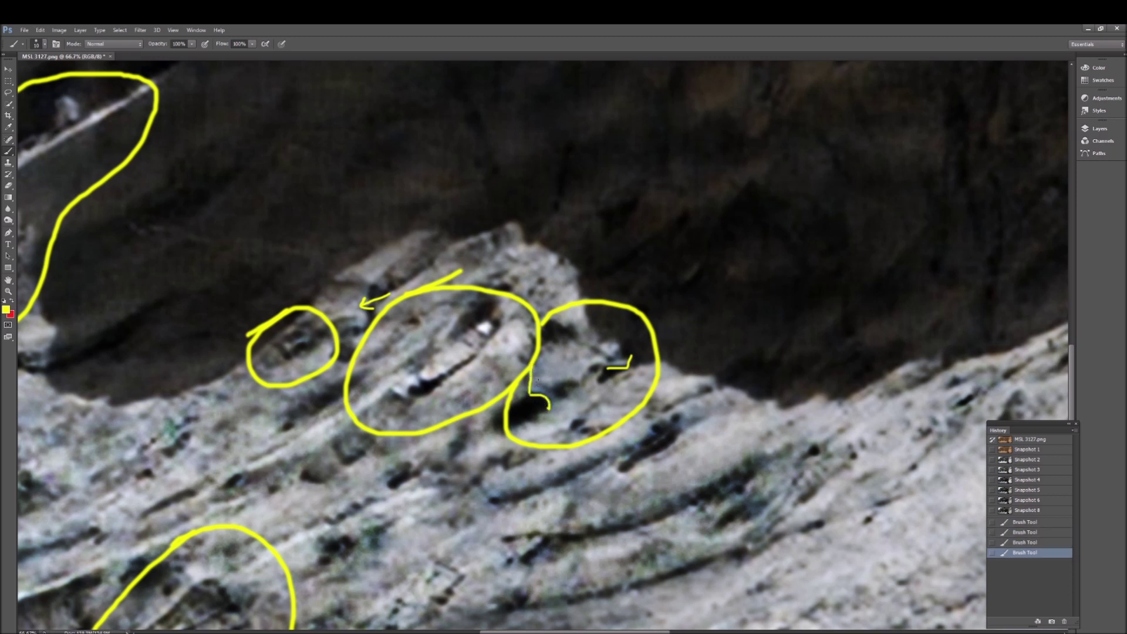
drag(552, 387, 609, 367)
click(1033, 512)
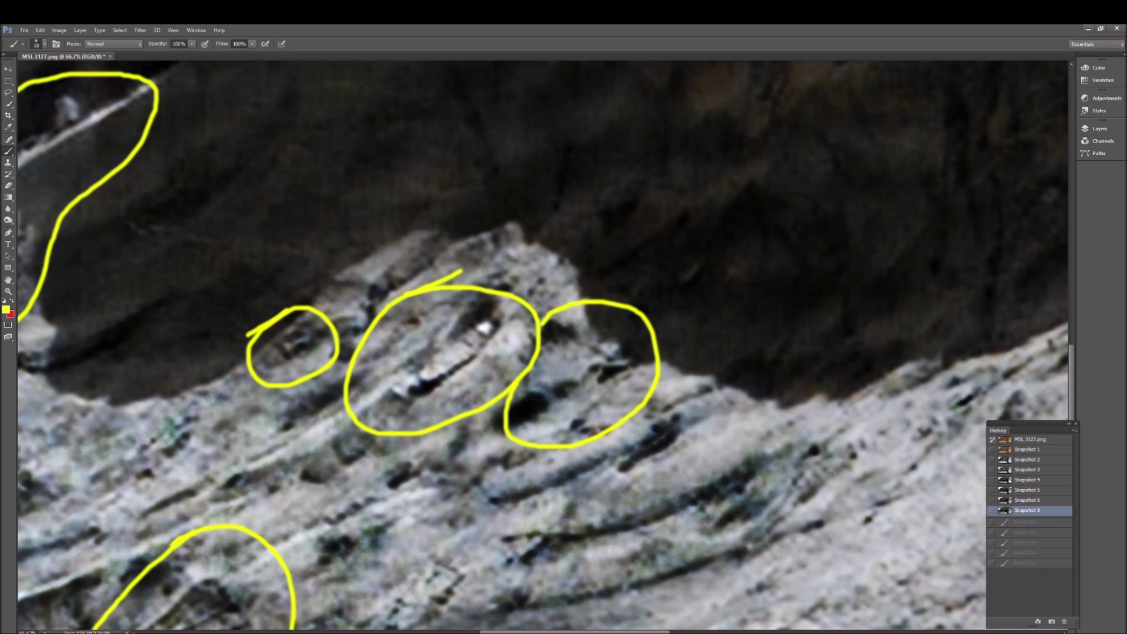
scroll(688, 493, up, 3)
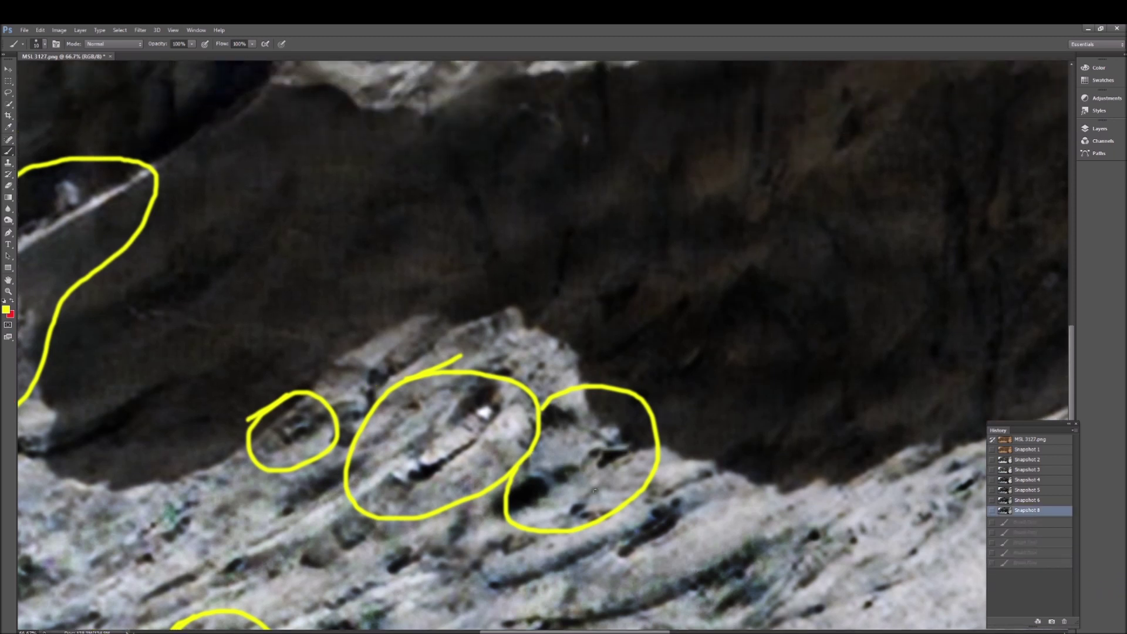
- Finish the yellow arrowhead pointing into the circled hollow on the upper cliff
scroll(594, 496, right, 1)
scroll(594, 496, left, 5)
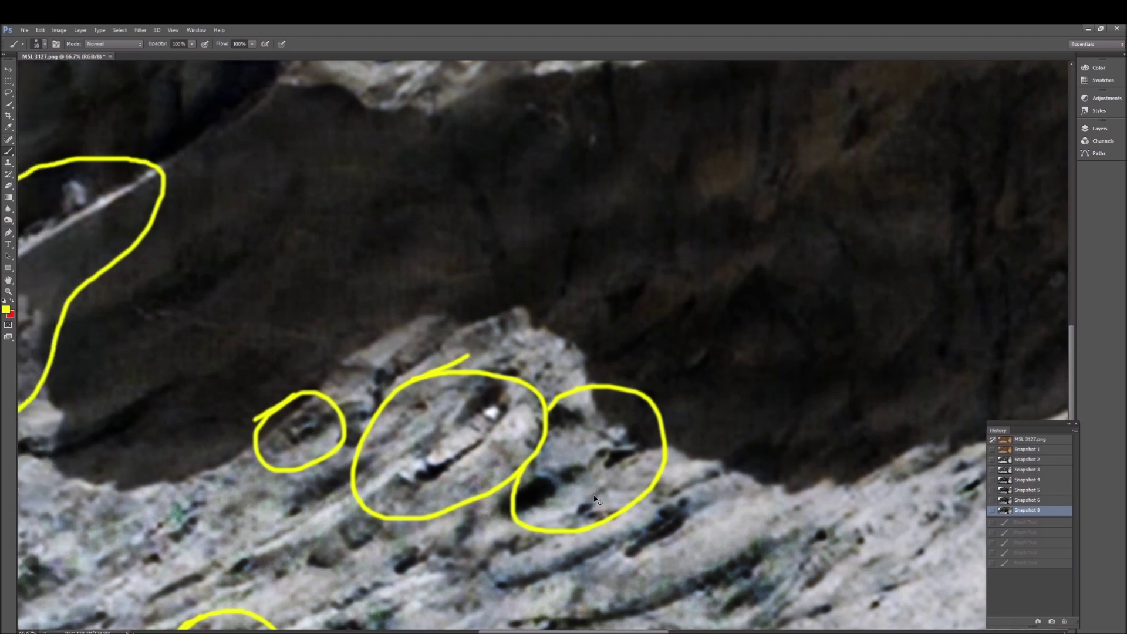
scroll(598, 501, left, 1)
scroll(597, 501, up, 6)
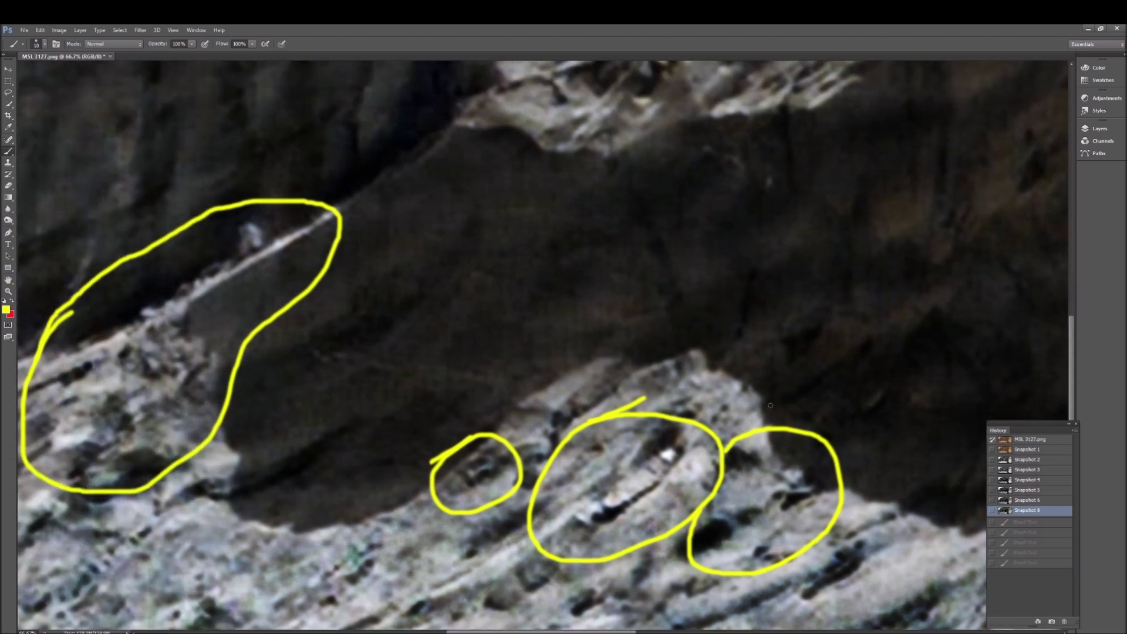
scroll(776, 414, up, 6)
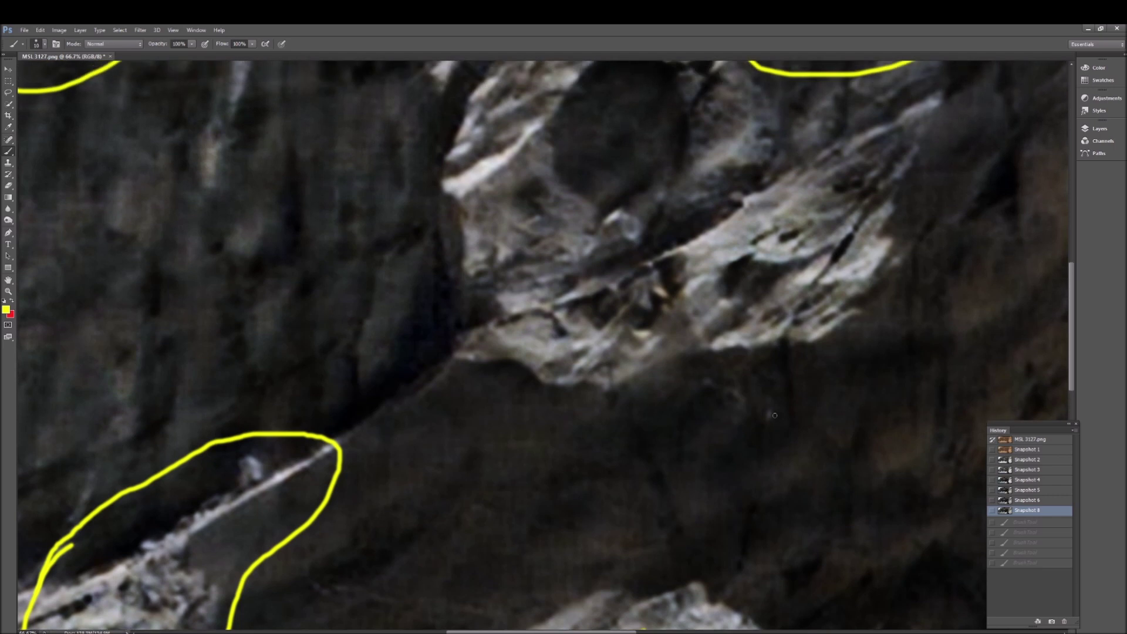
scroll(775, 414, up, 6)
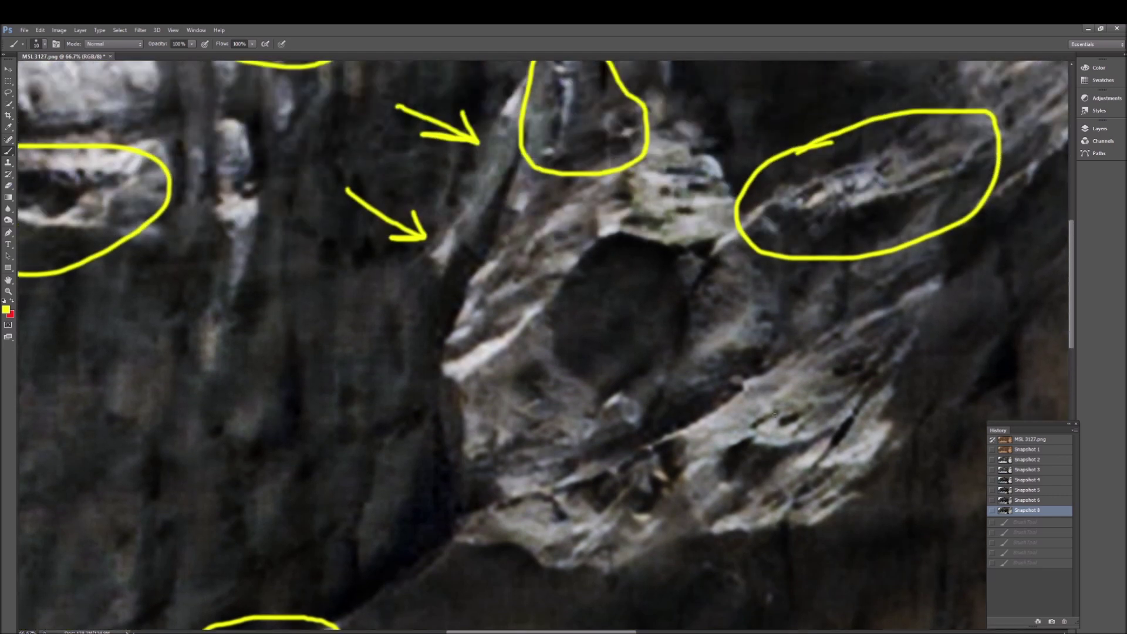
scroll(775, 415, up, 2)
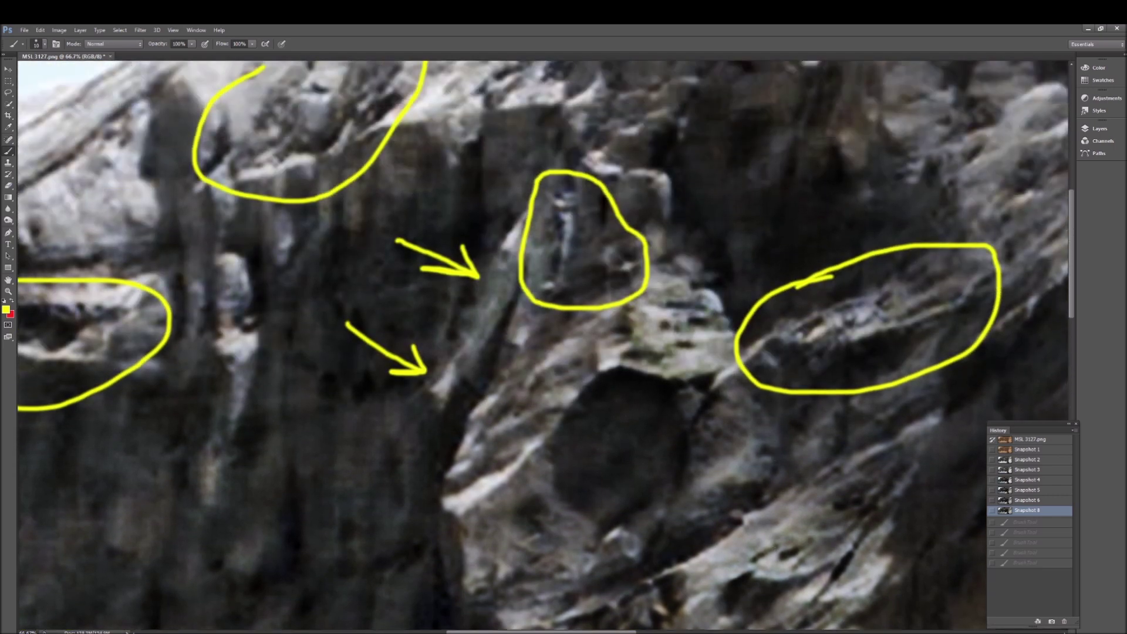
scroll(543, 347, left, 8)
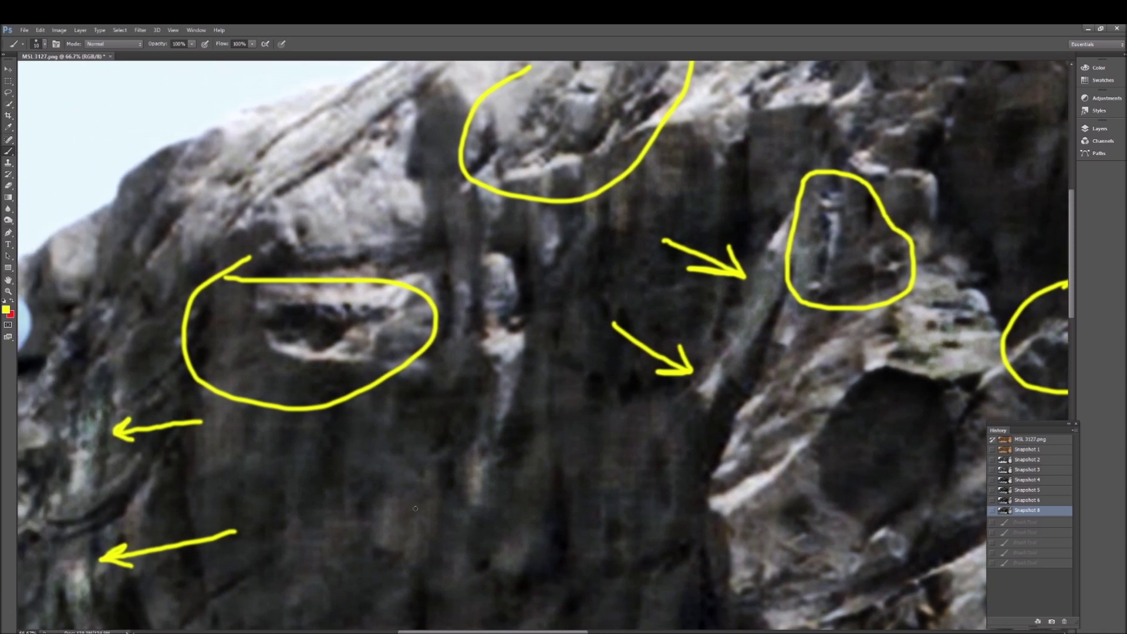
scroll(415, 509, up, 3)
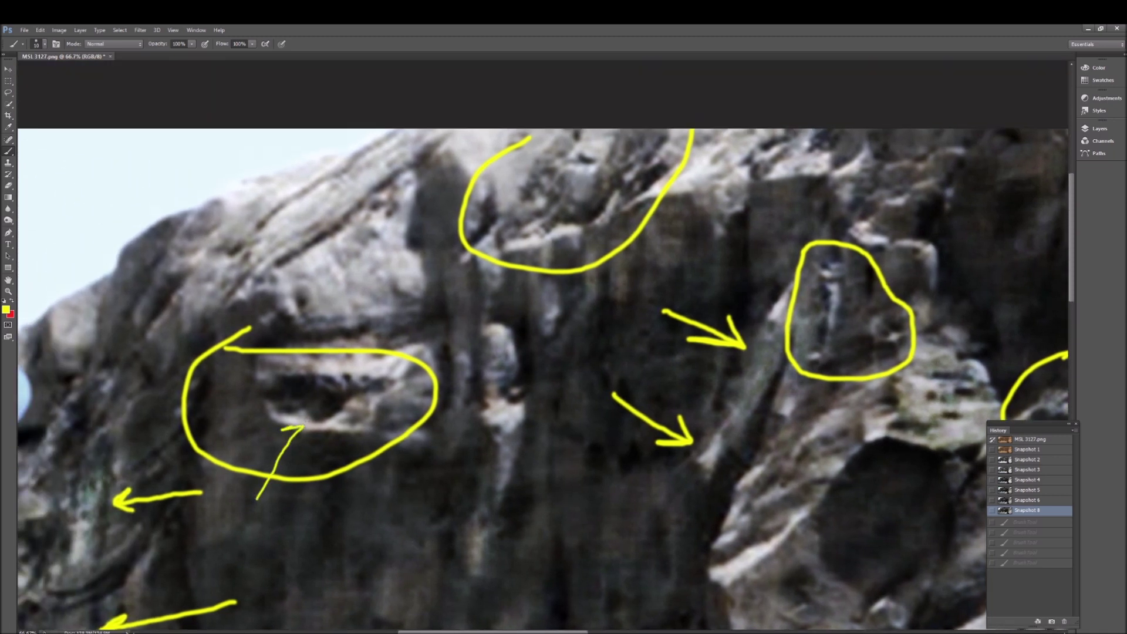
drag(293, 426, 306, 445)
- Paint a small arrow in the upper circle, an arrow at the pale rock, and a ledge bracket
scroll(443, 386, up, 3)
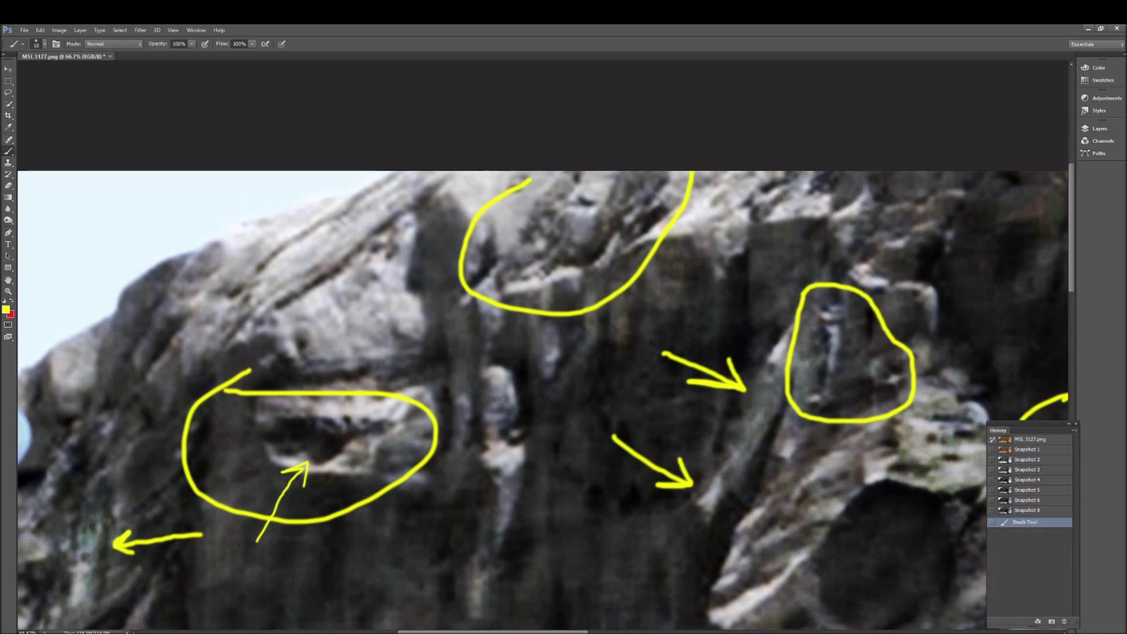
mouse_move(702, 198)
mouse_down()
mouse_move(641, 204)
mouse_move(668, 192)
mouse_move(640, 225)
mouse_up()
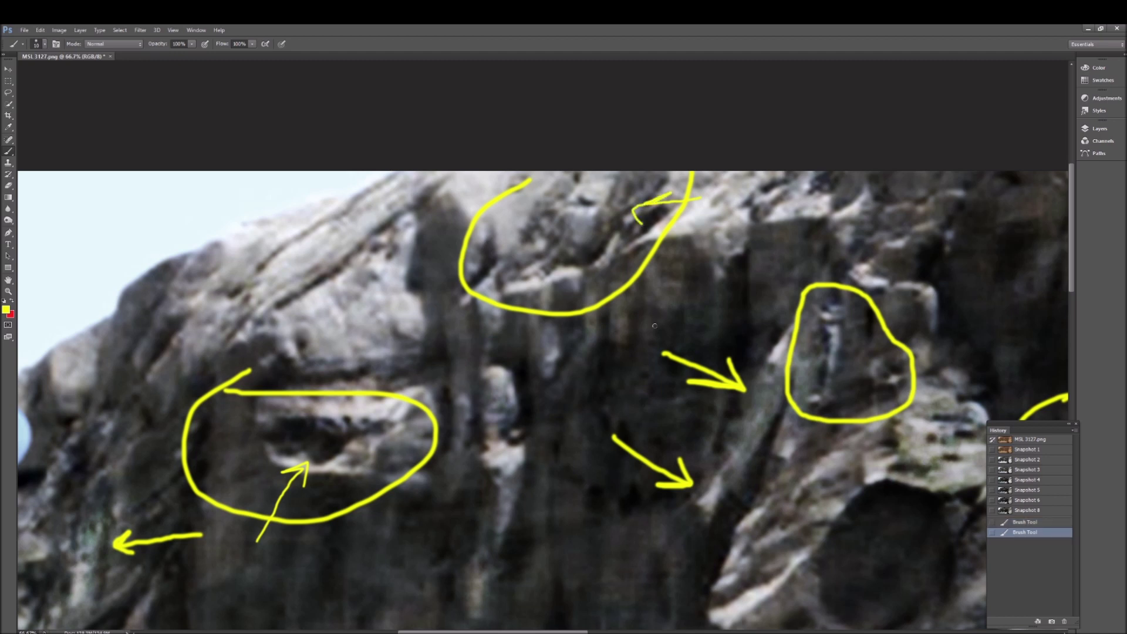
scroll(654, 326, down, 7)
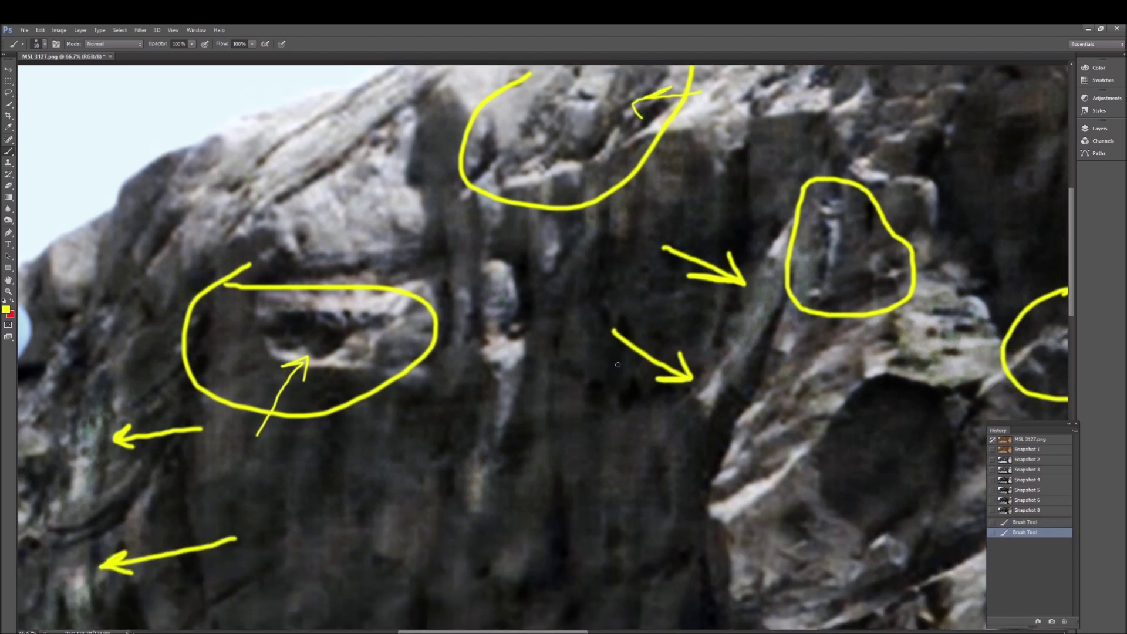
scroll(514, 570, down, 20)
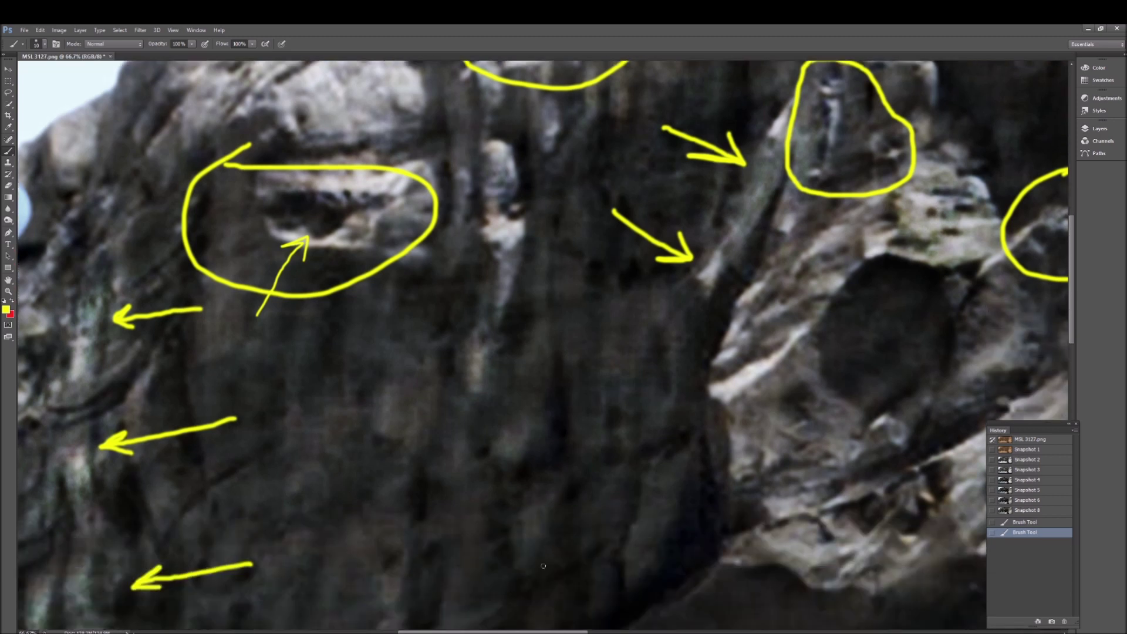
scroll(514, 570, down, 14)
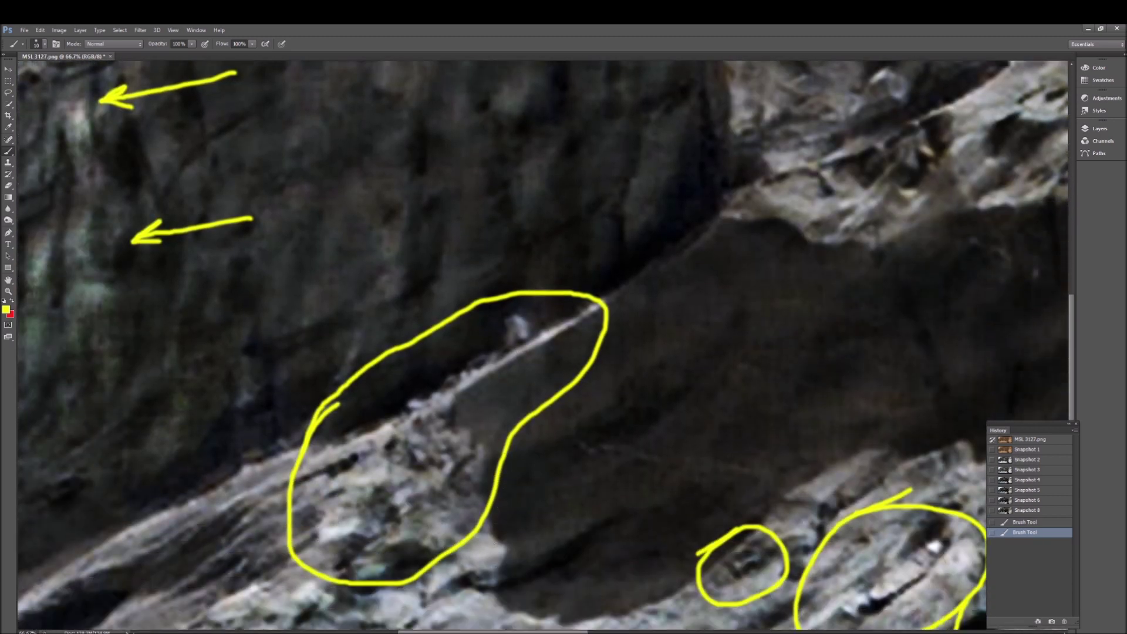
scroll(516, 323, up, 3)
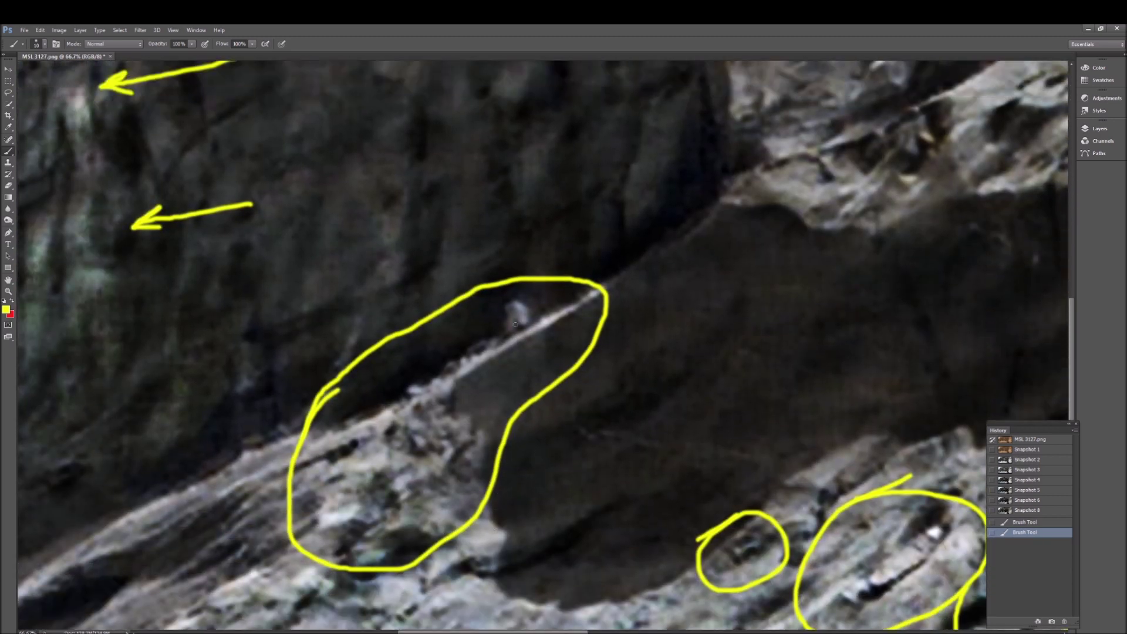
mouse_move(560, 267)
mouse_down()
mouse_move(531, 306)
mouse_move(529, 292)
mouse_move(544, 303)
mouse_up()
drag(470, 356, 487, 348)
- Paint a thin vertical yellow line beside the upper arrow near the framed box
scroll(418, 444, down, 3)
scroll(543, 345, left, 15)
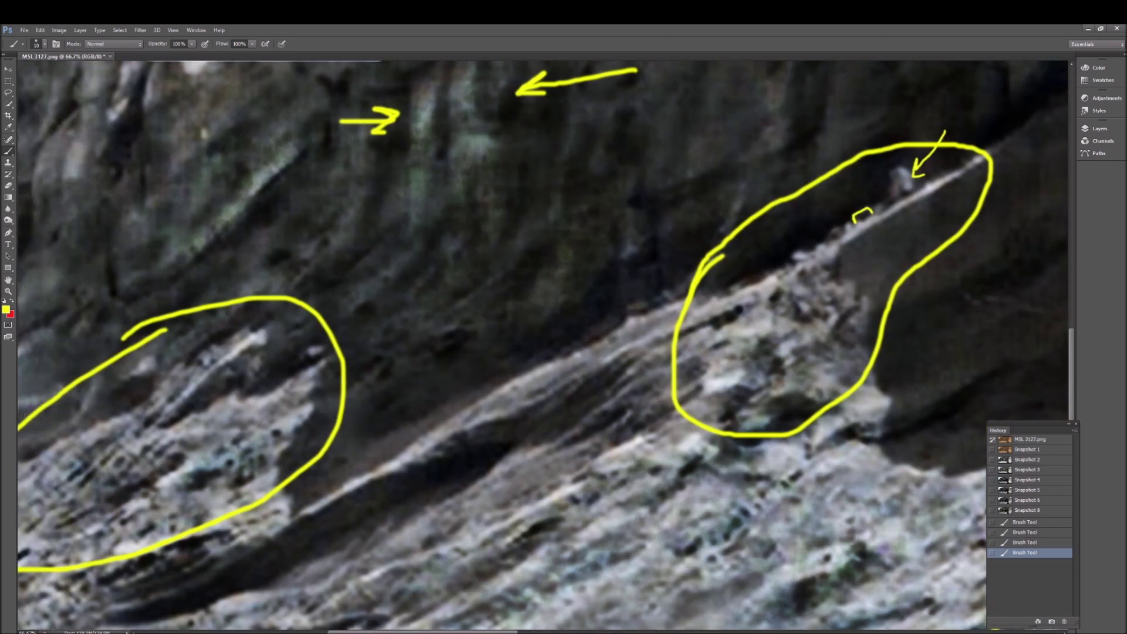
scroll(565, 443, up, 9)
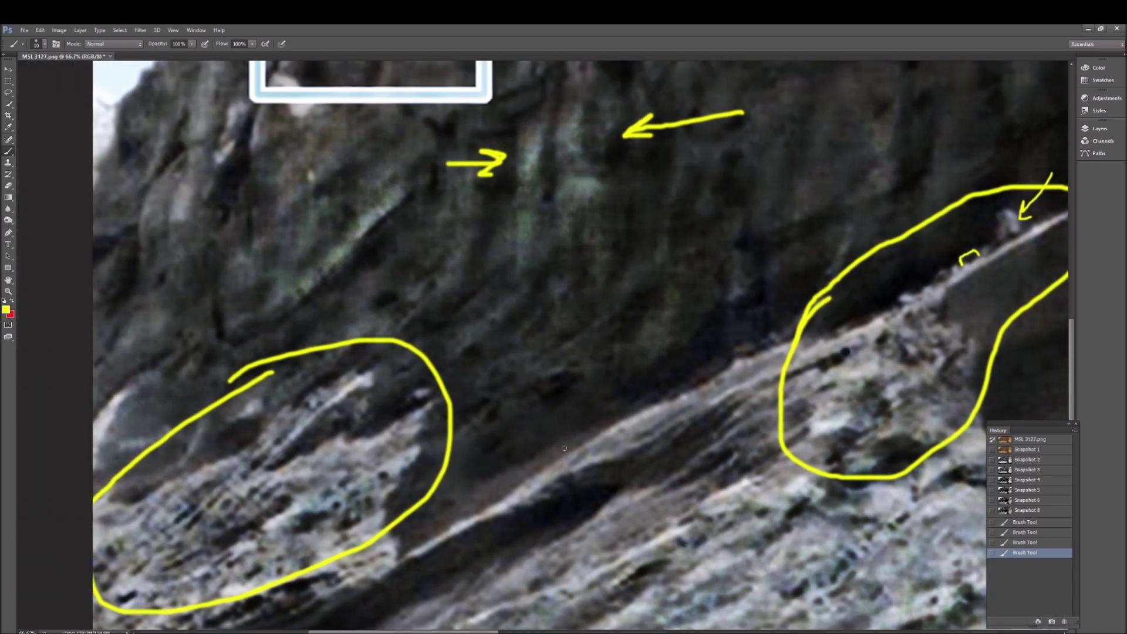
scroll(561, 444, up, 3)
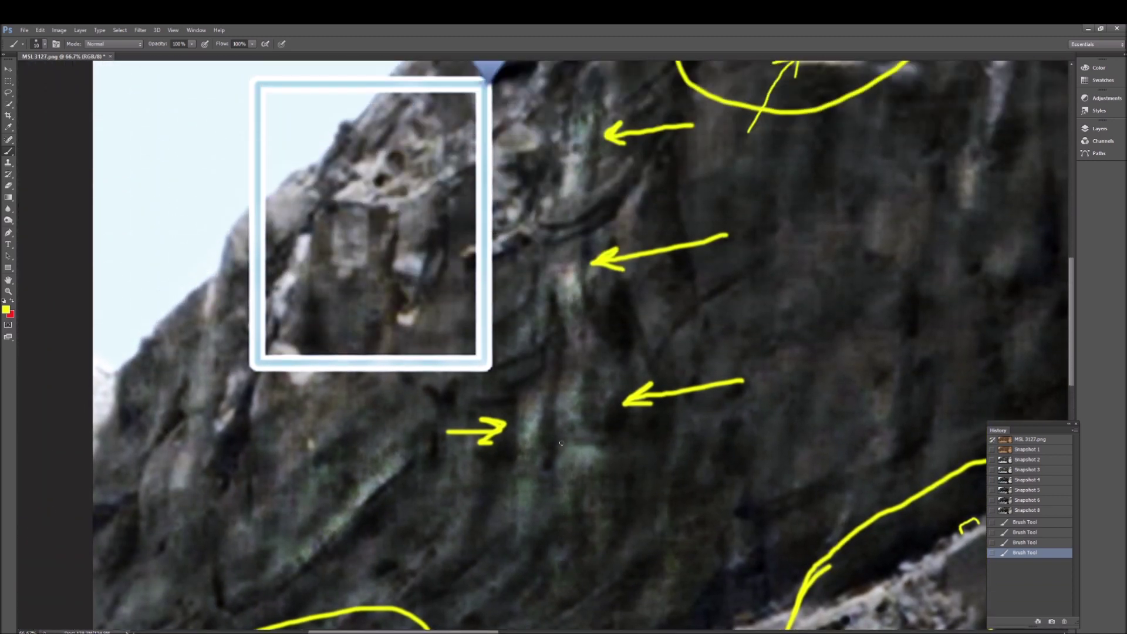
mouse_move(602, 148)
mouse_down()
mouse_move(588, 235)
mouse_move(538, 263)
mouse_move(565, 266)
mouse_move(621, 245)
mouse_up()
- Paint several long vertical yellow lines down the rock beside the arrows
mouse_move(551, 272)
mouse_down()
mouse_move(552, 284)
mouse_move(597, 274)
mouse_move(613, 265)
mouse_move(611, 246)
mouse_up()
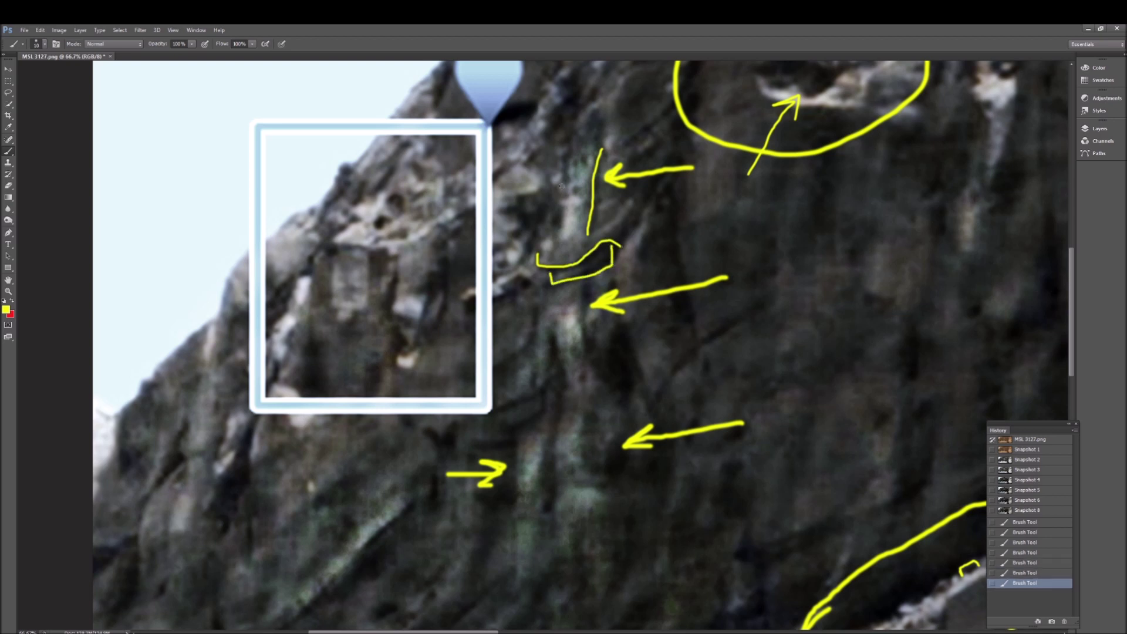
mouse_move(571, 144)
mouse_down()
mouse_move(562, 262)
mouse_move(582, 356)
mouse_move(618, 399)
mouse_up()
mouse_move(551, 338)
mouse_down()
mouse_move(565, 414)
mouse_move(587, 418)
mouse_move(583, 470)
mouse_move(597, 496)
mouse_up()
drag(557, 414, 547, 504)
mouse_move(514, 426)
mouse_down()
mouse_move(512, 570)
mouse_move(517, 558)
mouse_up()
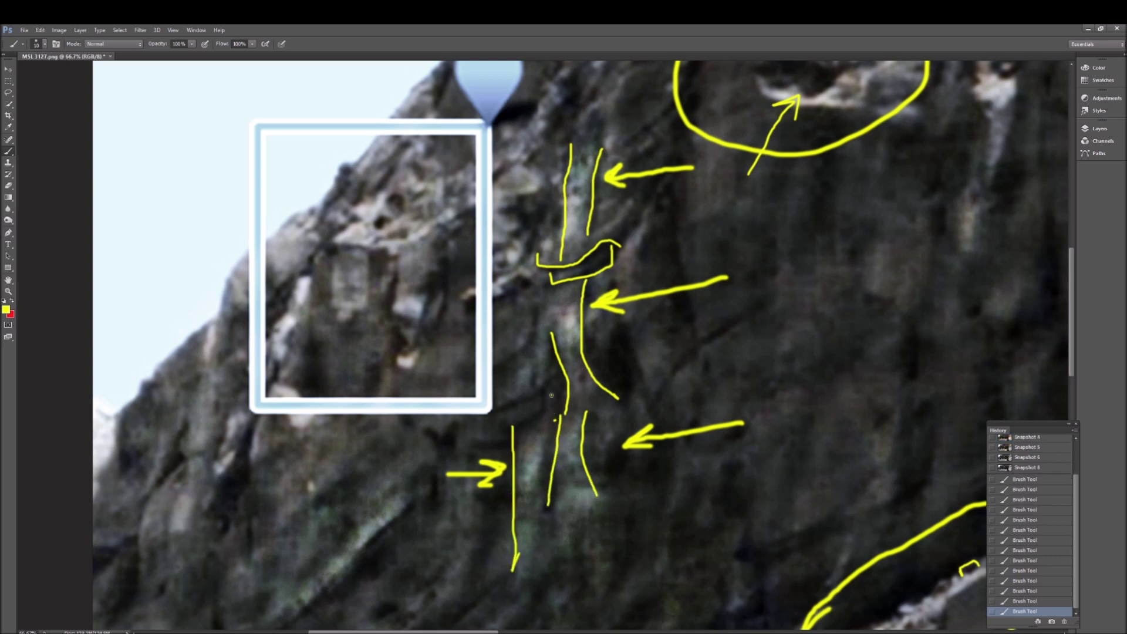
drag(552, 395, 535, 557)
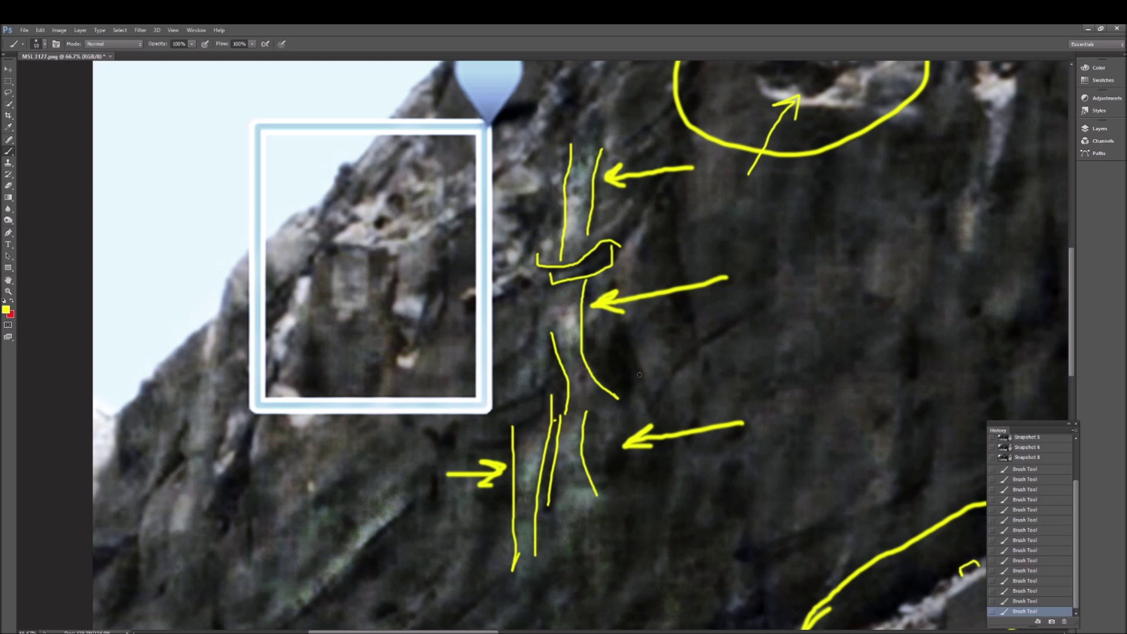
- Sketch an upward arrow and curved head outline, then revert the image to Snapshot 8
mouse_move(519, 374)
mouse_down()
mouse_move(516, 302)
mouse_move(522, 320)
mouse_up()
mouse_move(490, 242)
mouse_down()
mouse_move(503, 222)
mouse_move(525, 229)
mouse_move(542, 282)
mouse_move(491, 310)
mouse_up()
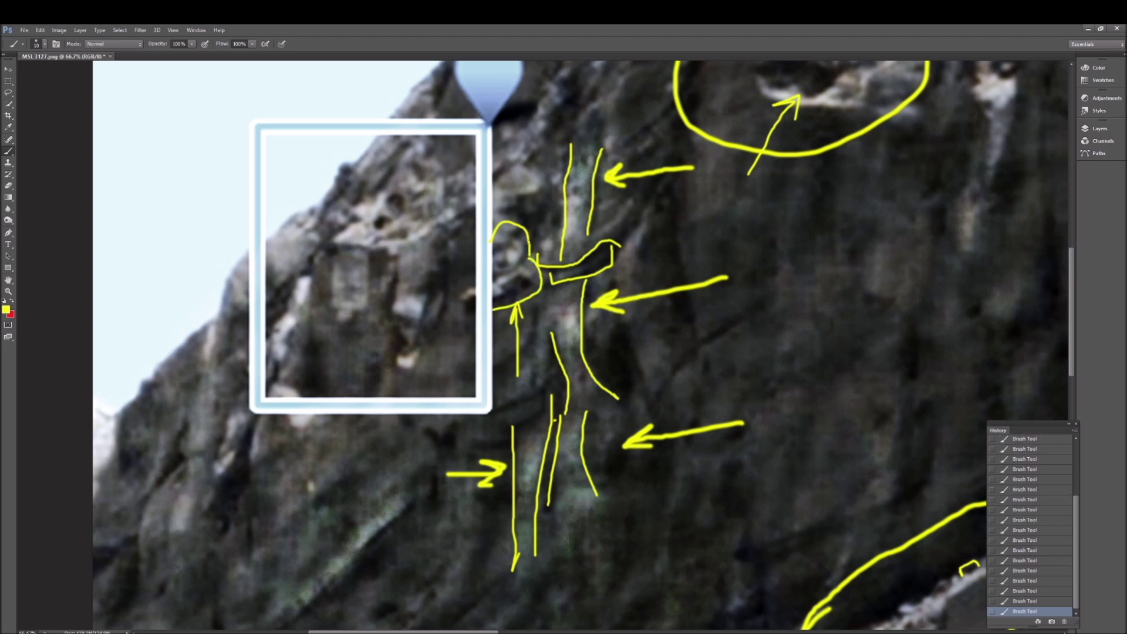
mouse_move(515, 239)
mouse_down()
mouse_move(521, 265)
mouse_move(492, 268)
mouse_move(502, 255)
mouse_move(508, 269)
mouse_up()
scroll(1042, 497, up, 5)
click(1060, 468)
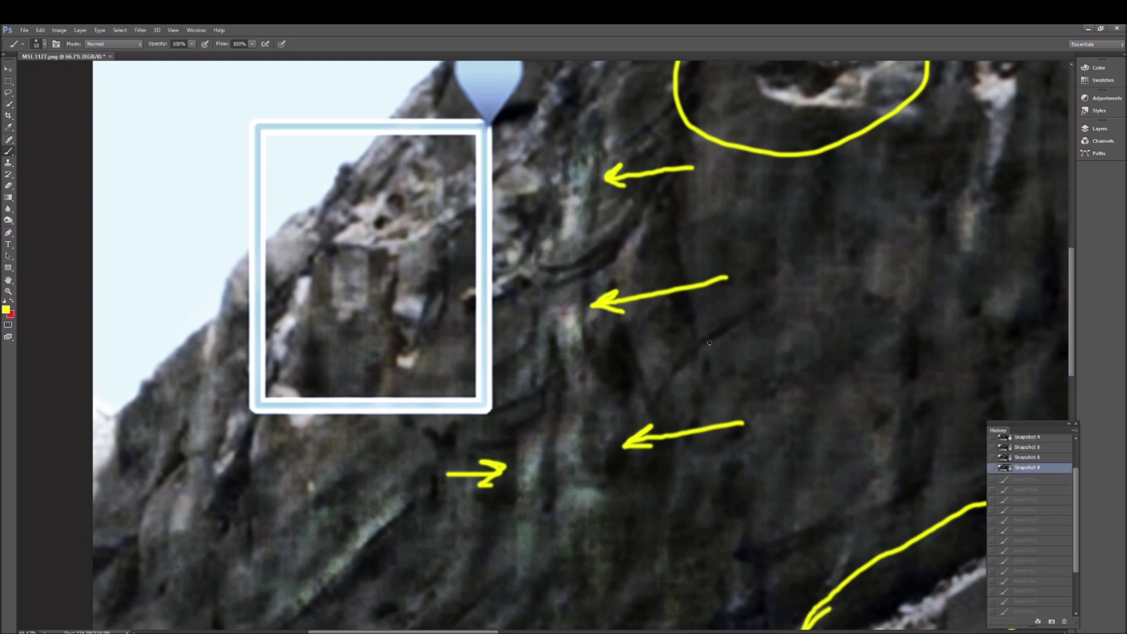
- Paint two small yellow arrows, one pointing upward, at rock features inside the framed inset
scroll(622, 344, up, 2)
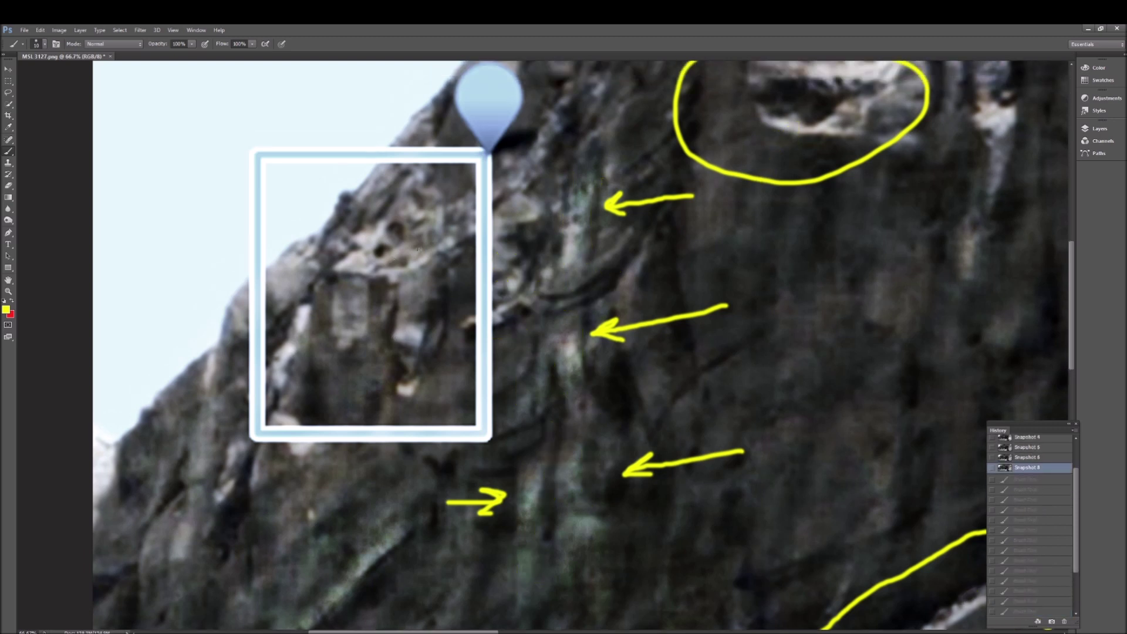
scroll(417, 249, up, 2)
mouse_move(282, 240)
mouse_down()
mouse_move(357, 251)
mouse_move(337, 247)
mouse_move(335, 231)
mouse_move(340, 256)
mouse_up()
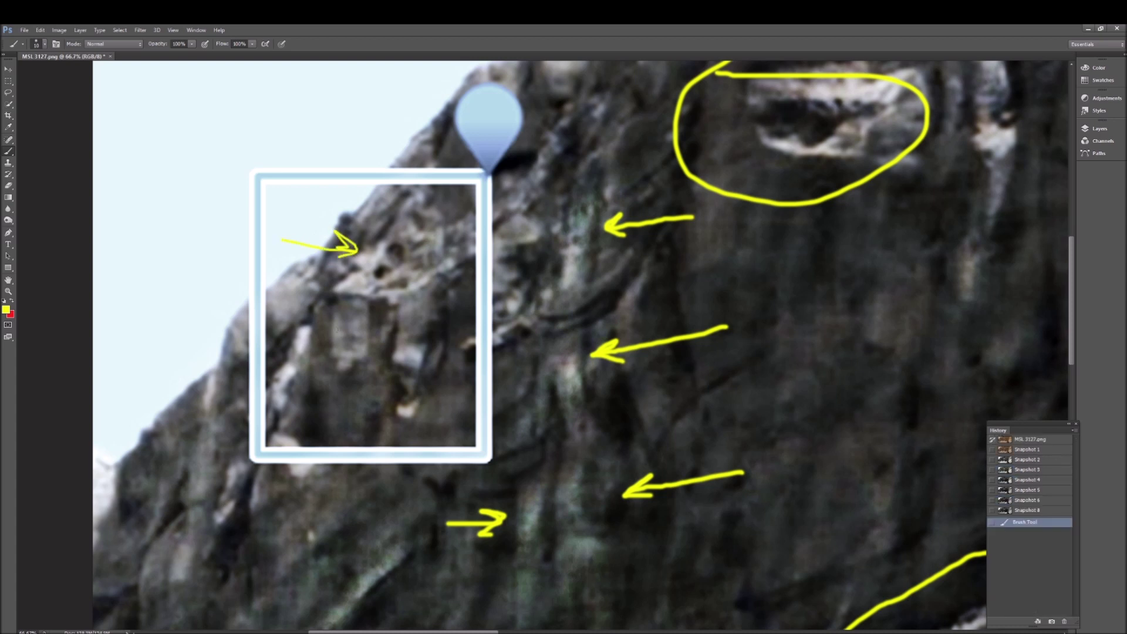
mouse_move(304, 396)
mouse_down()
mouse_move(320, 360)
mouse_move(330, 371)
mouse_up()
scroll(461, 336, up, 5)
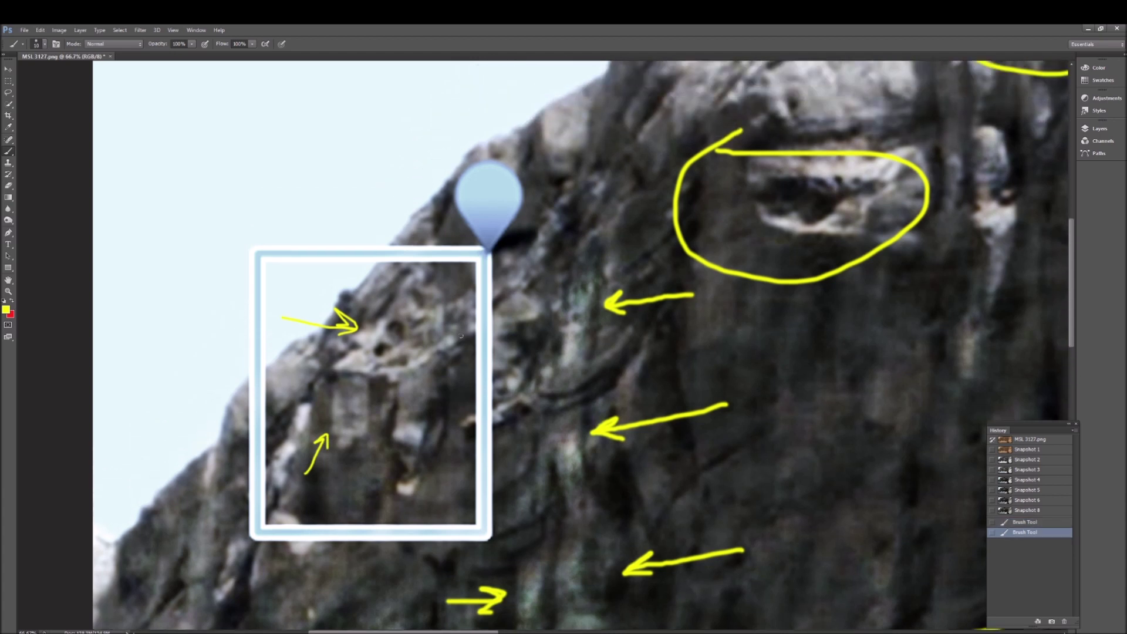
scroll(461, 336, up, 1)
scroll(461, 336, down, 6)
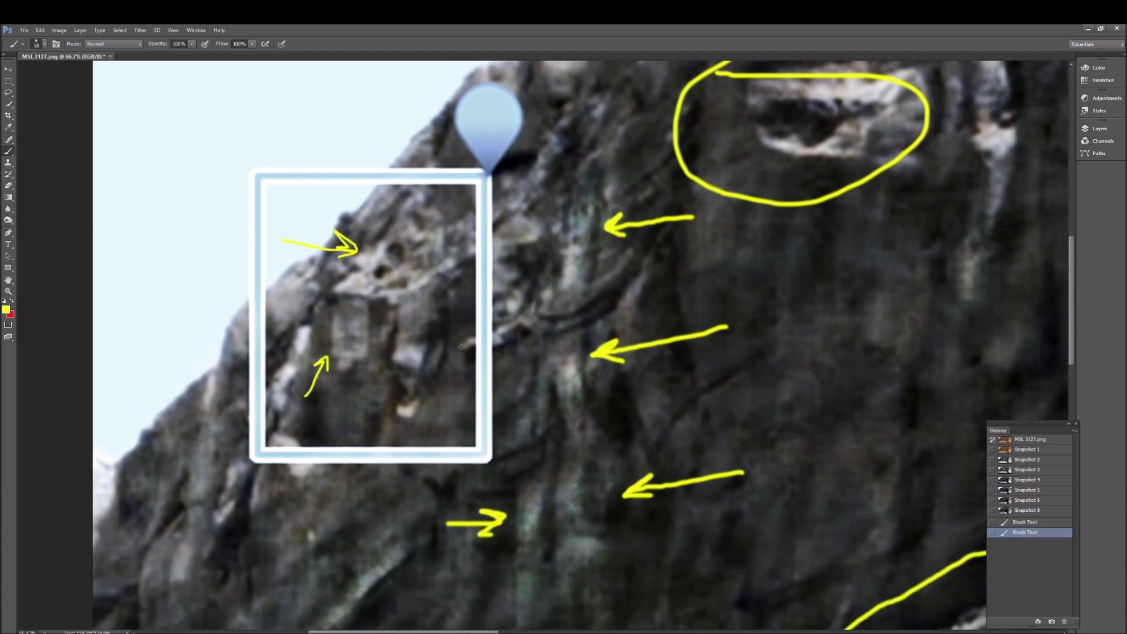
key(ctrl+minus)
- Paint a short yellow tick inside the lower-left circled rock
scroll(463, 344, down, 1)
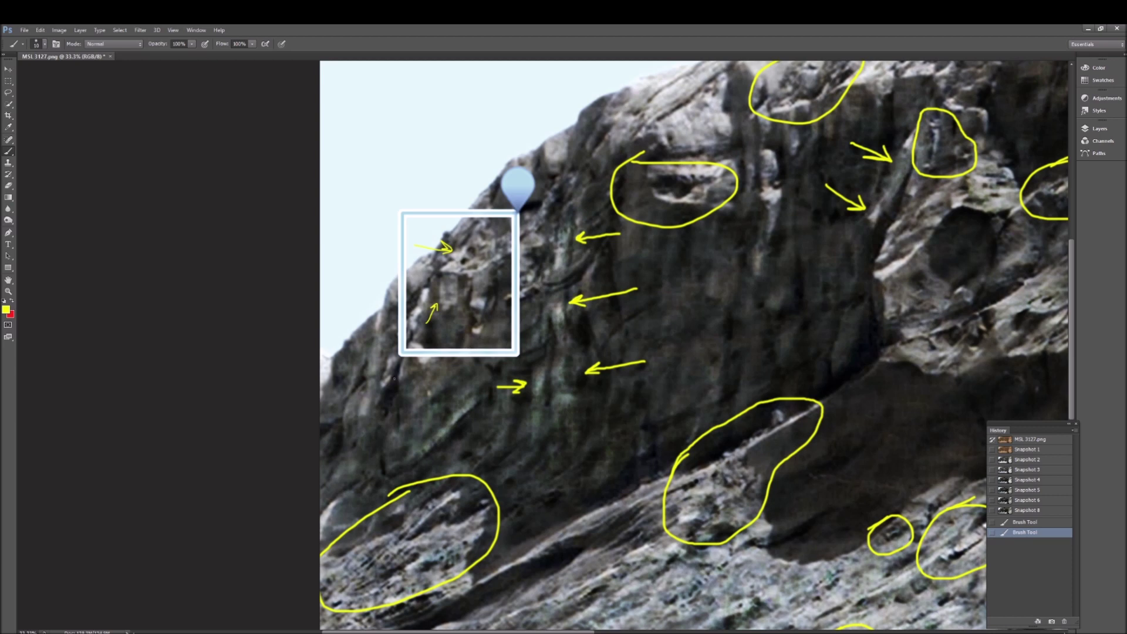
scroll(464, 344, down, 5)
scroll(695, 347, left, 5)
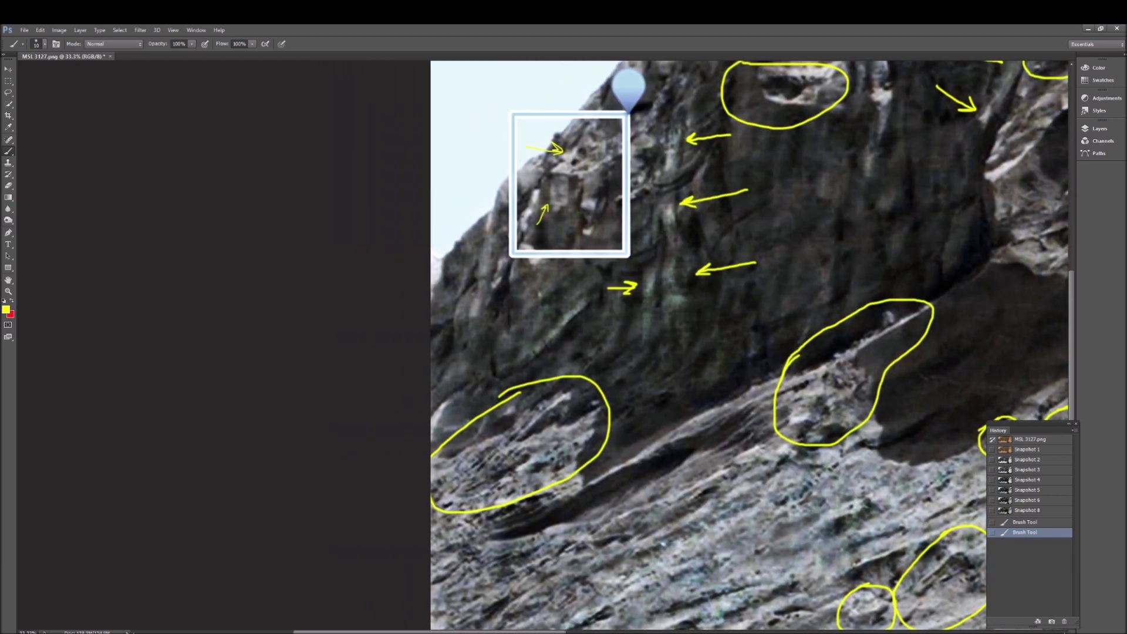
scroll(695, 347, down, 2)
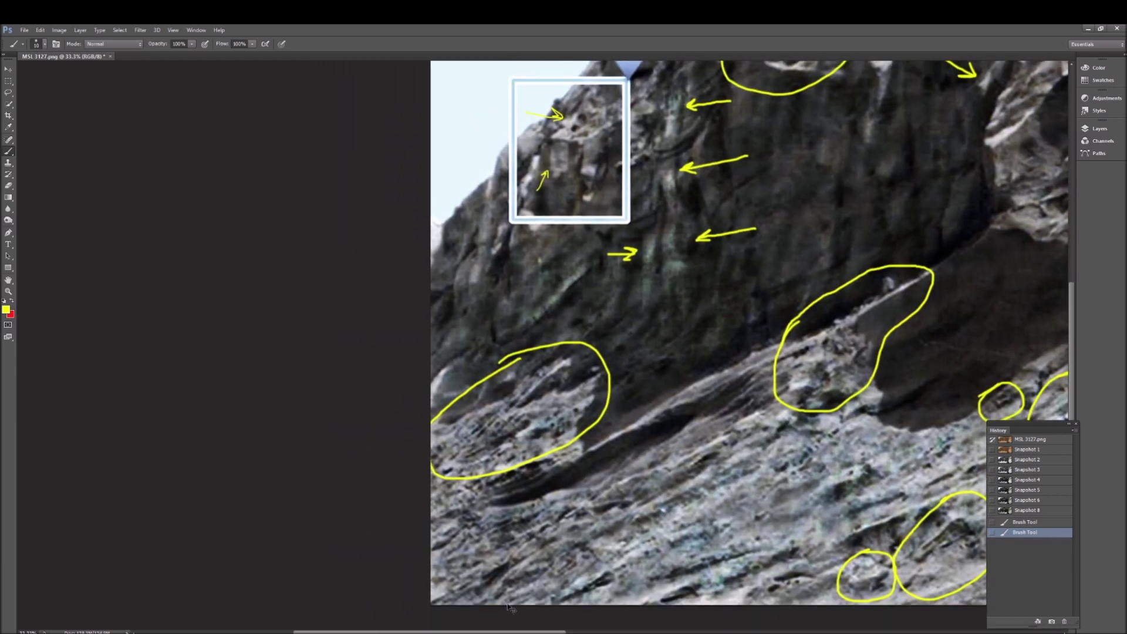
scroll(507, 603, up, 1)
scroll(535, 555, down, 2)
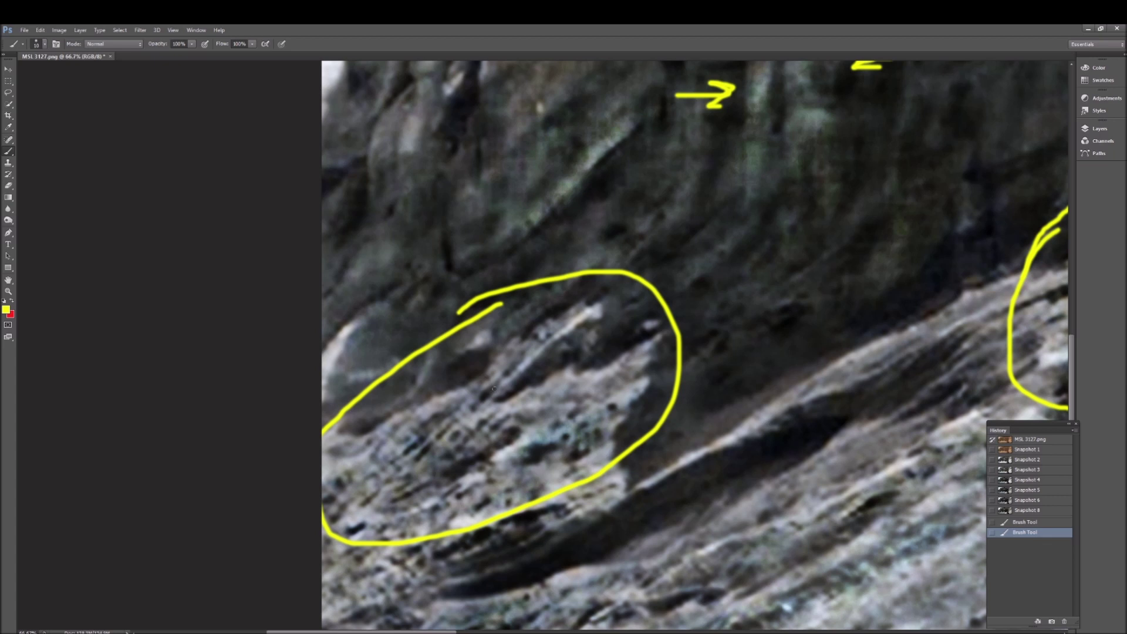
drag(408, 453, 442, 418)
- Add a burst of short yellow strokes on the rock below the circle
scroll(599, 362, down, 3)
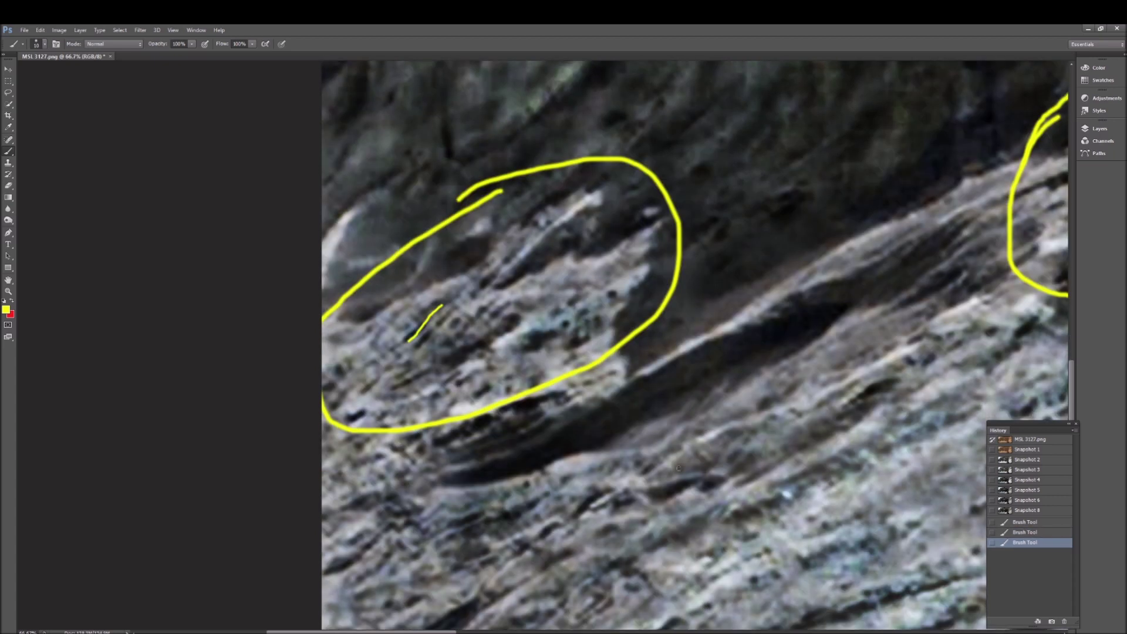
drag(618, 491, 591, 506)
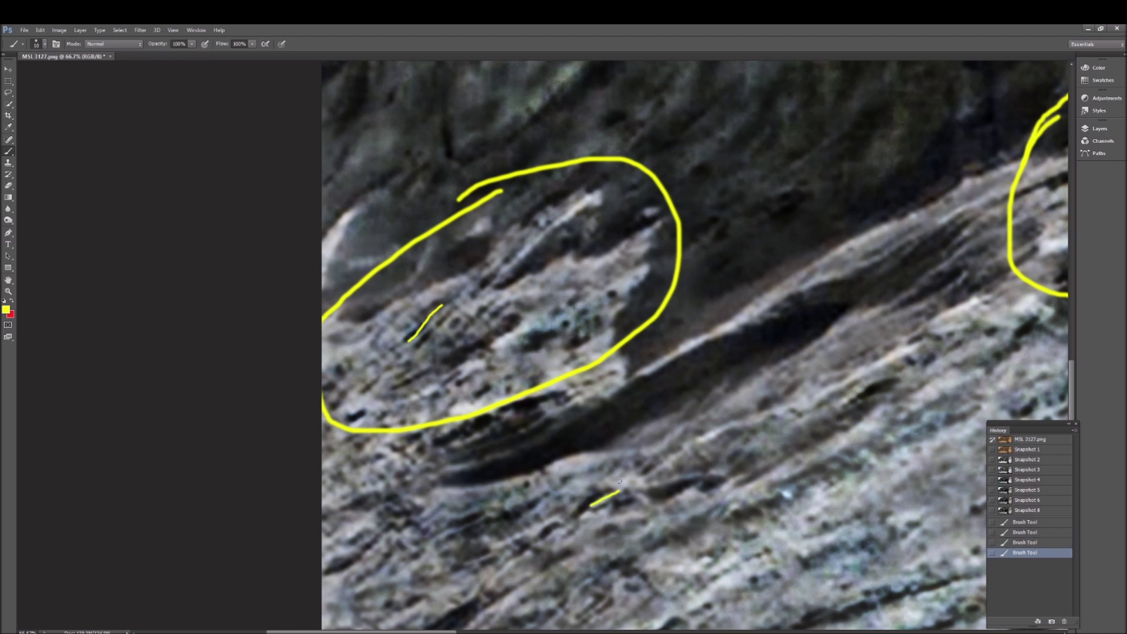
mouse_move(634, 472)
mouse_down()
mouse_move(649, 447)
mouse_move(679, 456)
mouse_move(681, 478)
mouse_move(732, 476)
mouse_up()
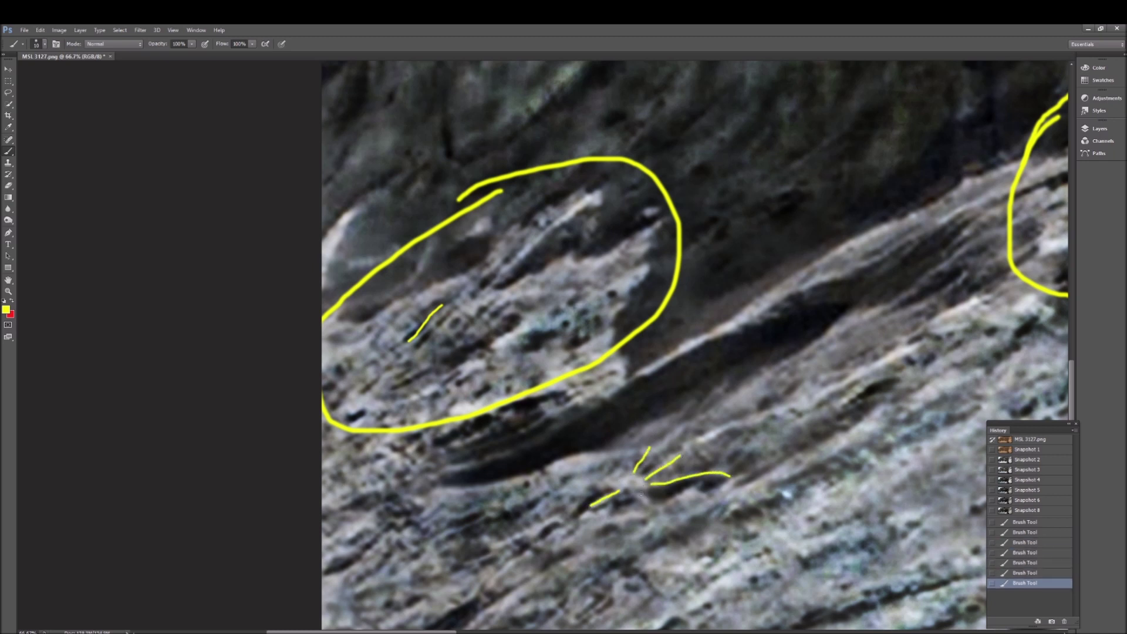
drag(639, 494, 650, 503)
scroll(677, 493, up, 3)
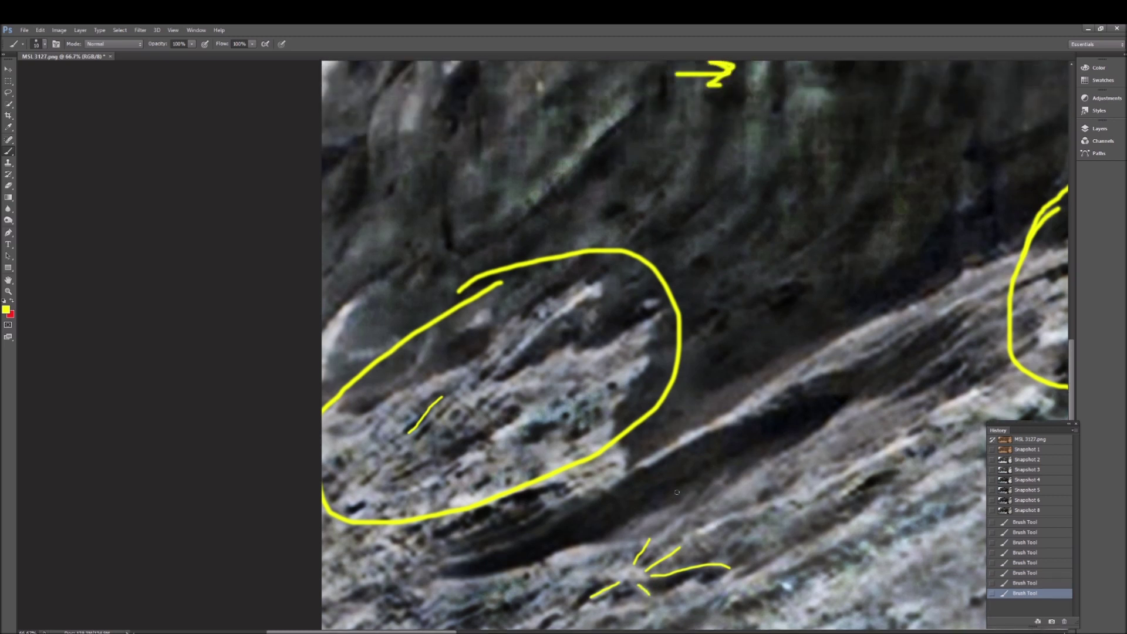
scroll(543, 347, right, 5)
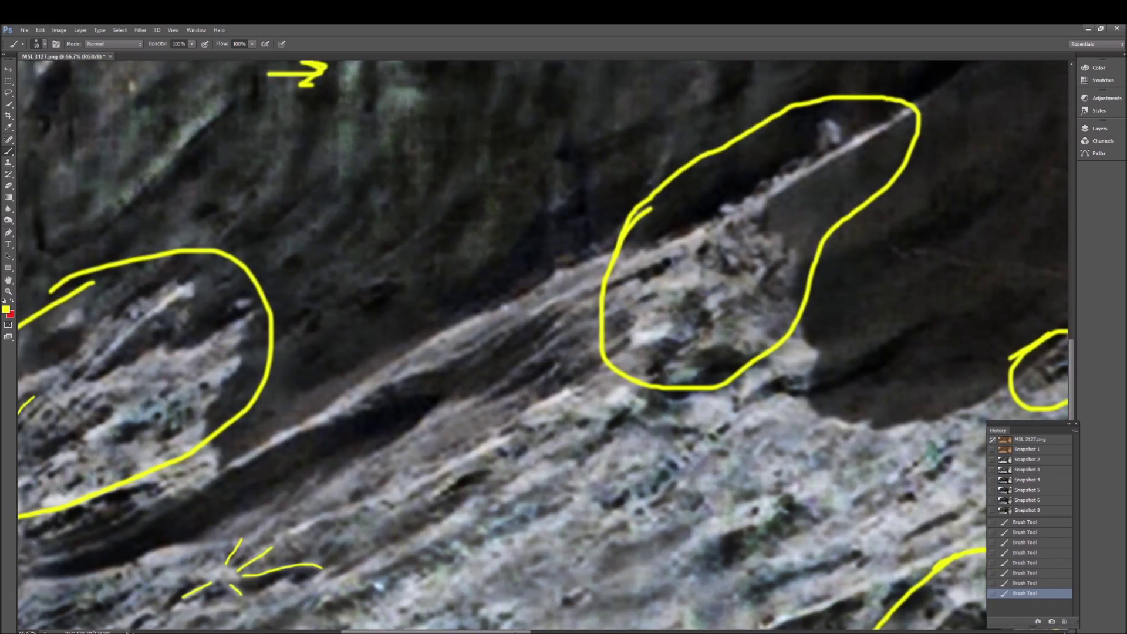
scroll(510, 565, up, 3)
scroll(511, 529, down, 1)
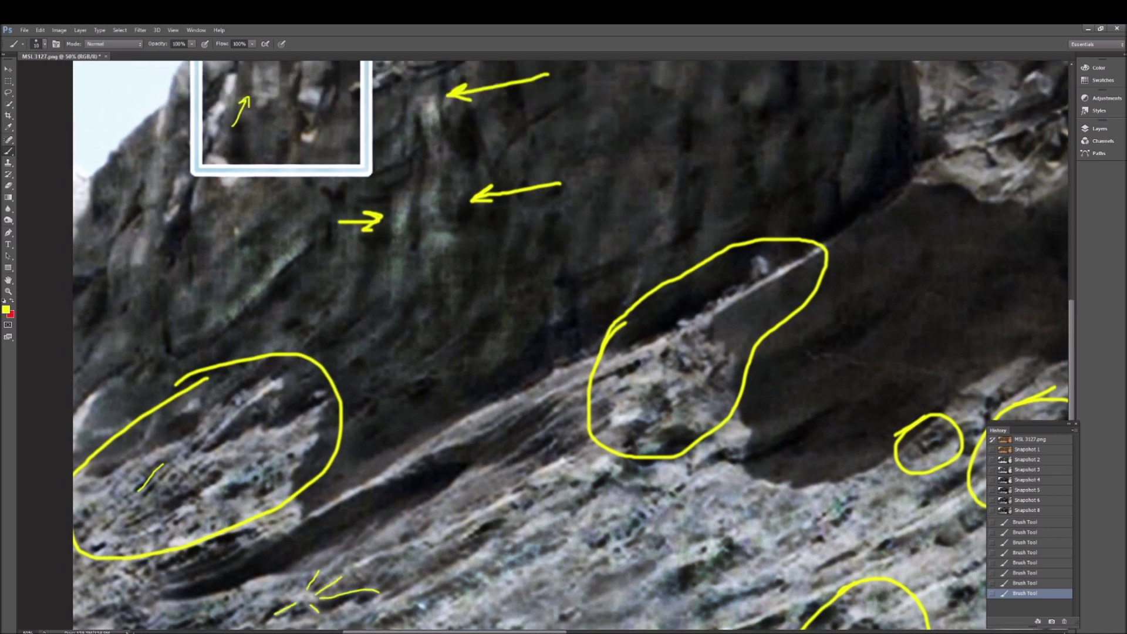
- Zoom in and try a vertical yellow line down the upper cliff, then undo it
scroll(511, 507, up, 6)
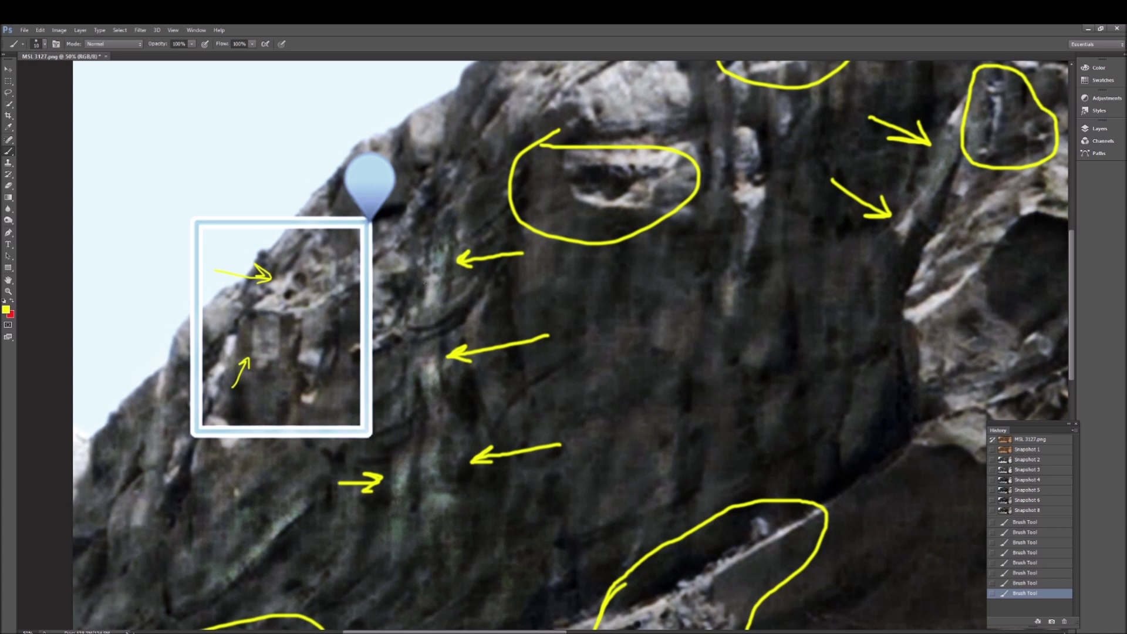
key(ctrl+plus)
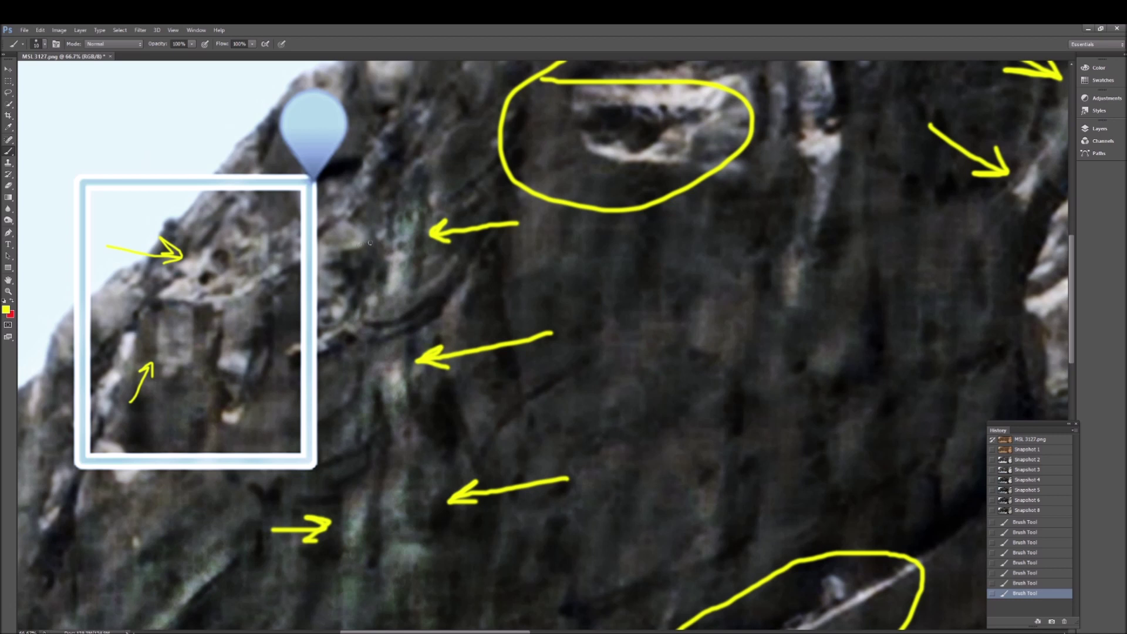
drag(371, 242, 371, 503)
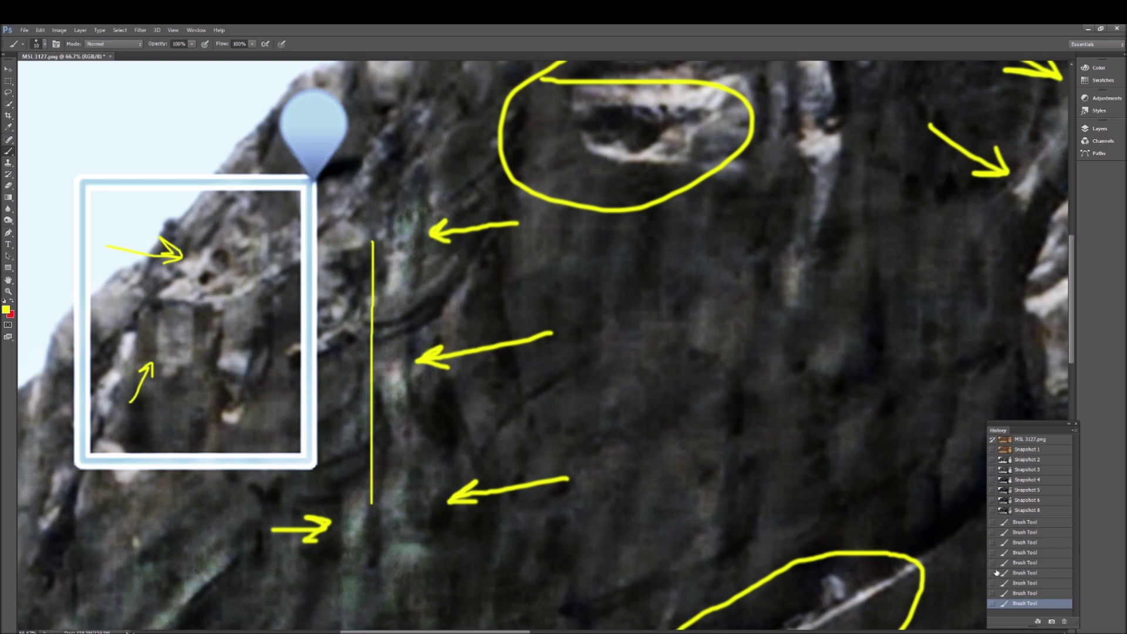
key(ctrl+z)
- Circle a rock feature, then revert the image to Snapshot 8 and zoom out
mouse_move(387, 242)
mouse_down()
mouse_move(320, 307)
mouse_move(347, 359)
mouse_move(457, 332)
mouse_move(404, 241)
mouse_move(363, 241)
mouse_up()
click(1038, 512)
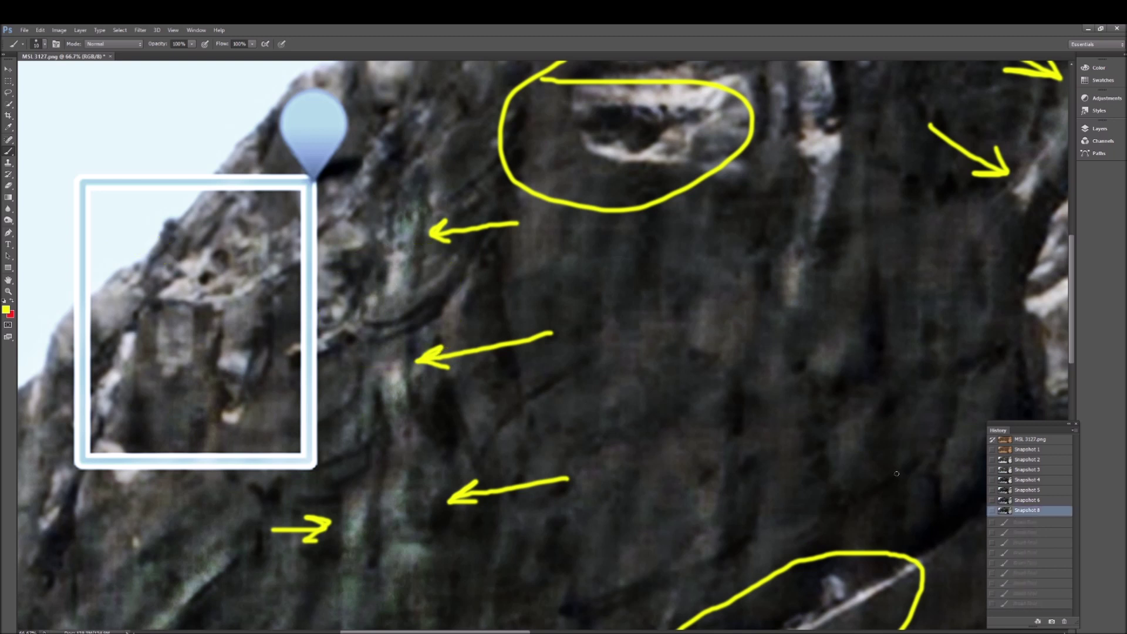
scroll(896, 473, down, 1)
key(ctrl+minus)
key(ctrl+minus)
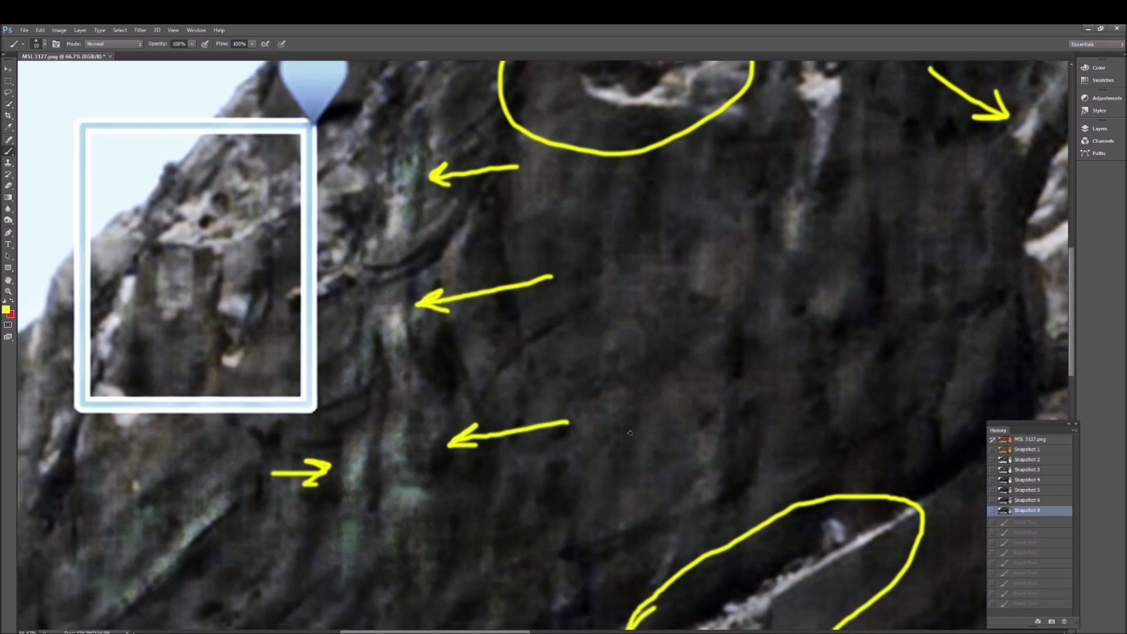
scroll(642, 420, up, 3)
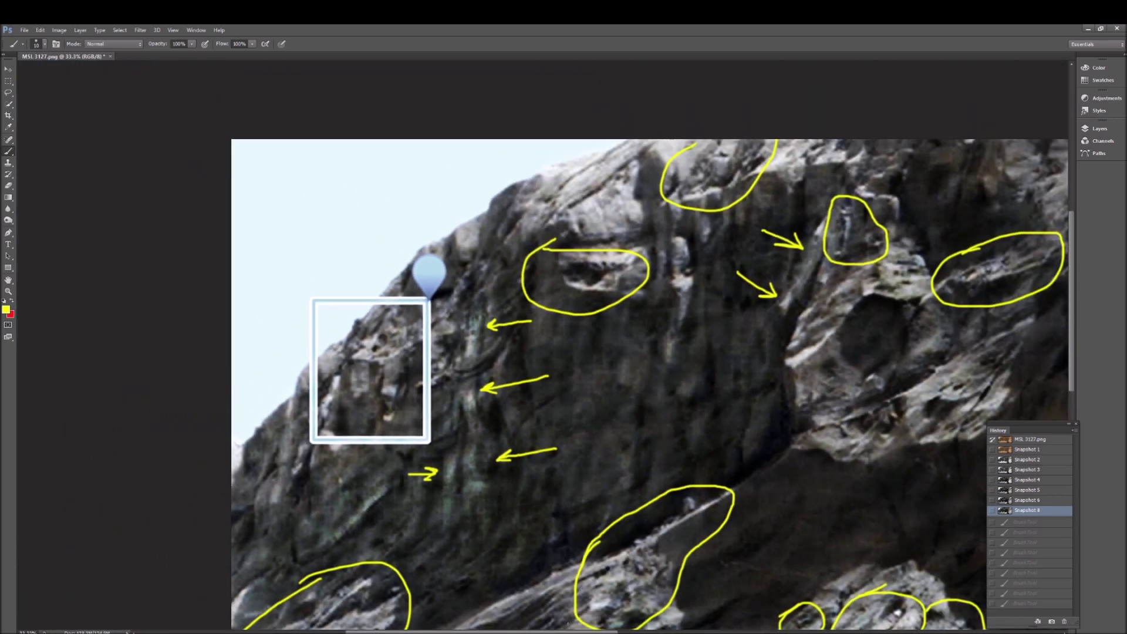
drag(570, 631, 789, 631)
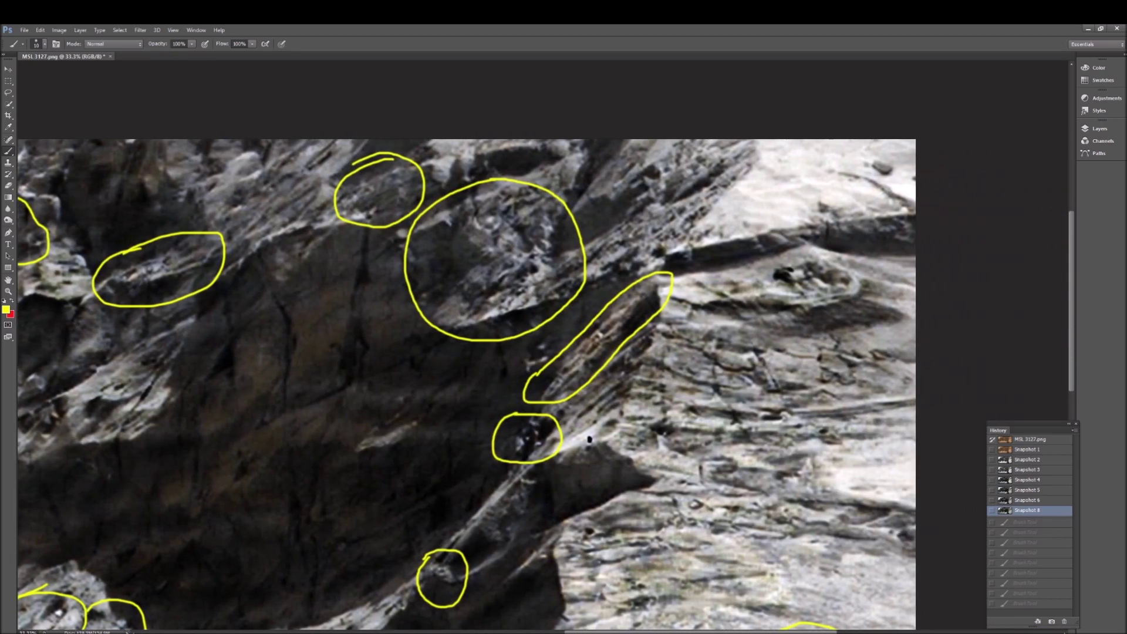
scroll(789, 624, up, 2)
scroll(790, 624, down, 4)
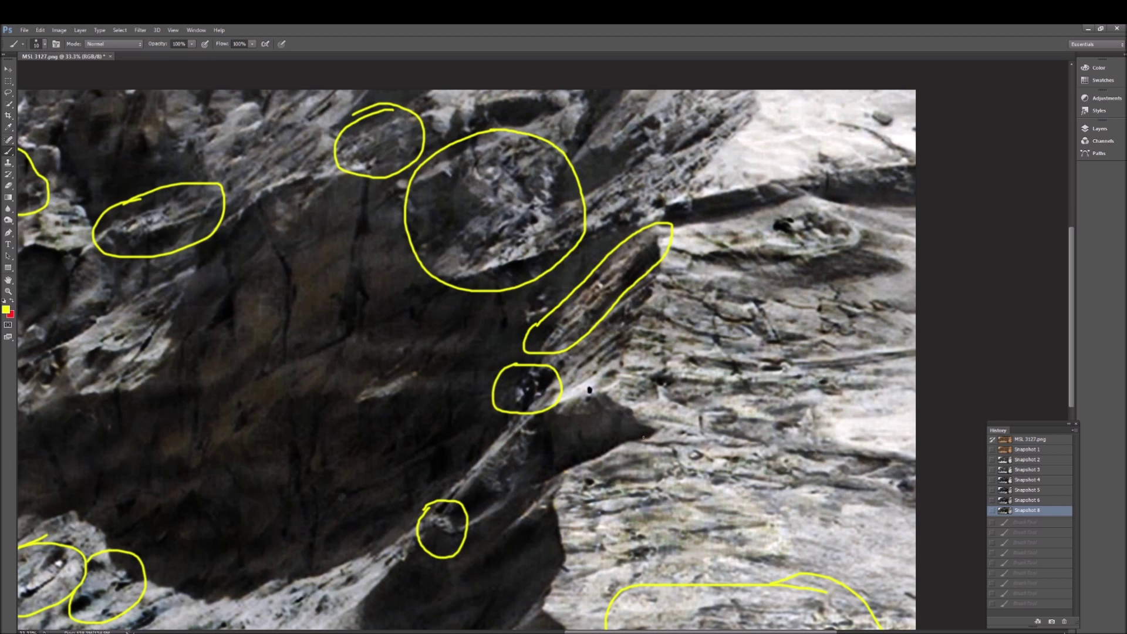
key(ctrl+plus)
scroll(644, 440, down, 1)
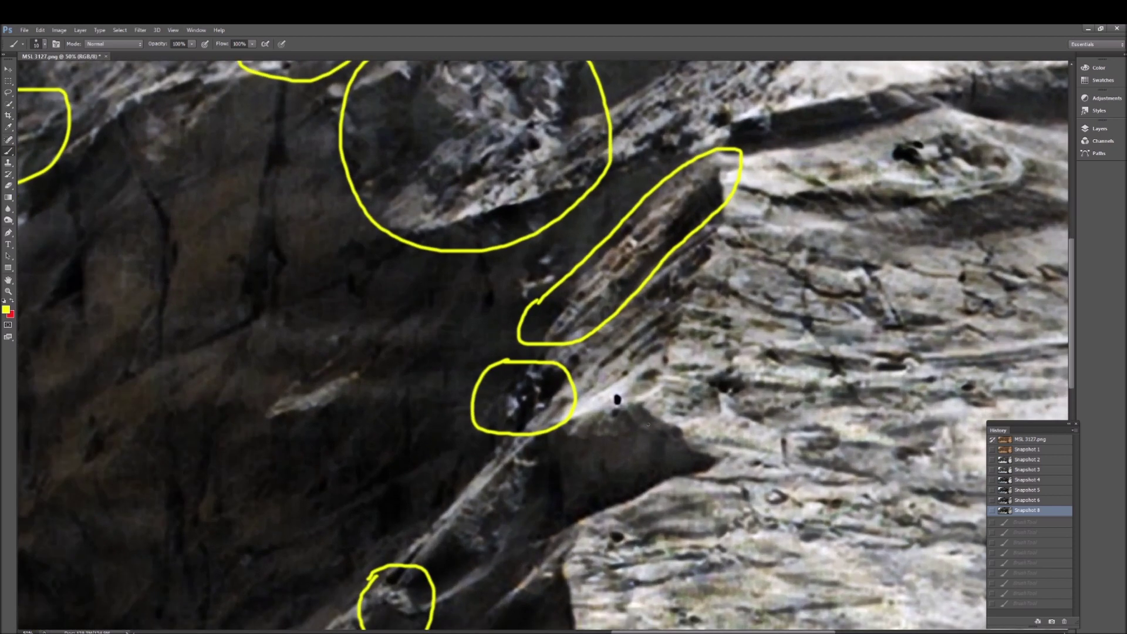
key(ctrl+plus)
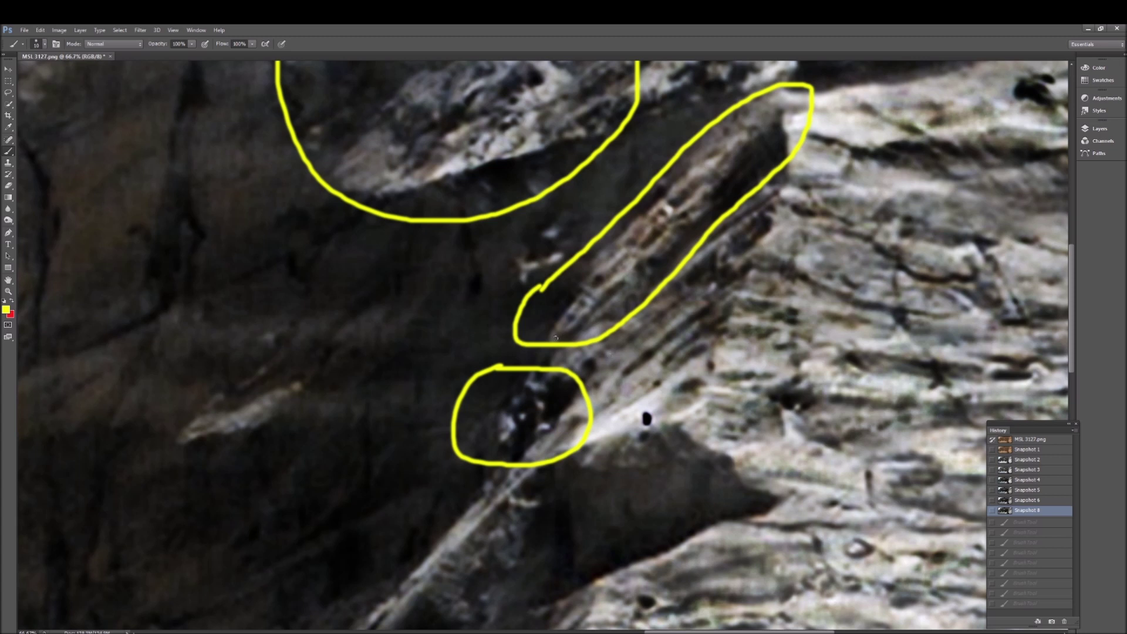
mouse_move(556, 338)
mouse_down()
mouse_move(621, 310)
mouse_move(616, 326)
mouse_up()
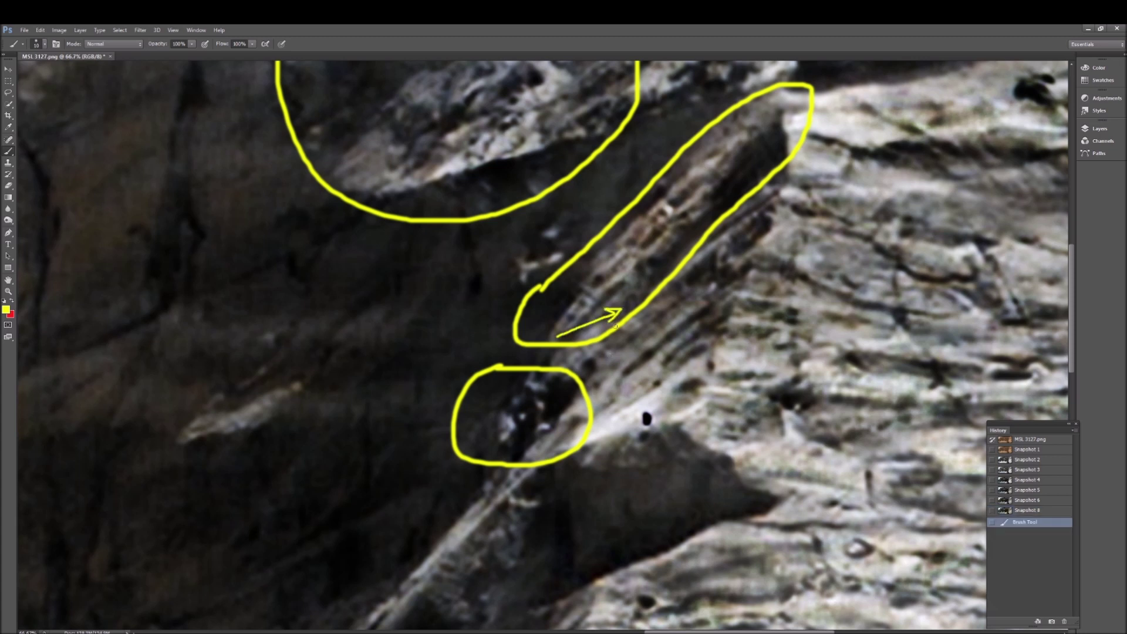
click(1010, 512)
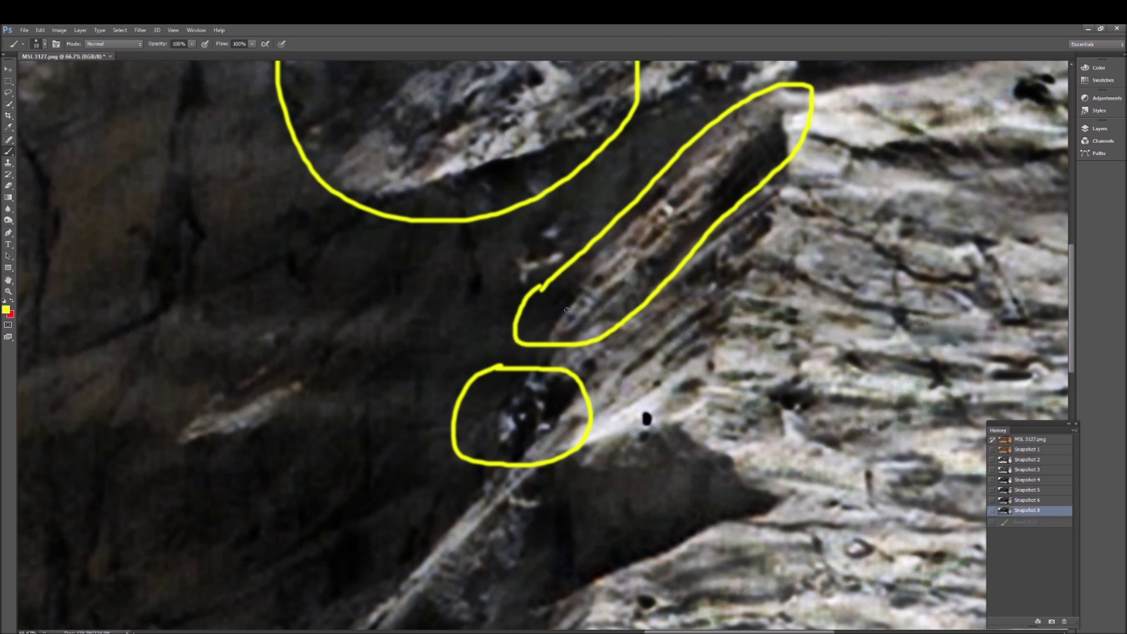
mouse_move(567, 310)
mouse_down()
mouse_move(558, 326)
mouse_move(585, 311)
mouse_up()
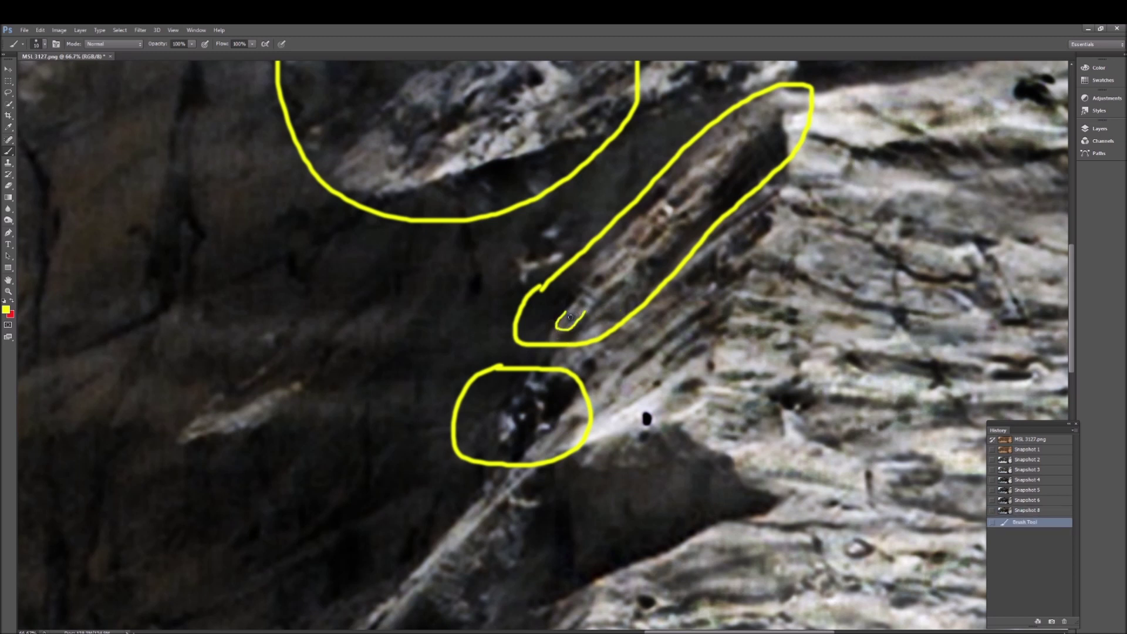
click(570, 318)
click(581, 303)
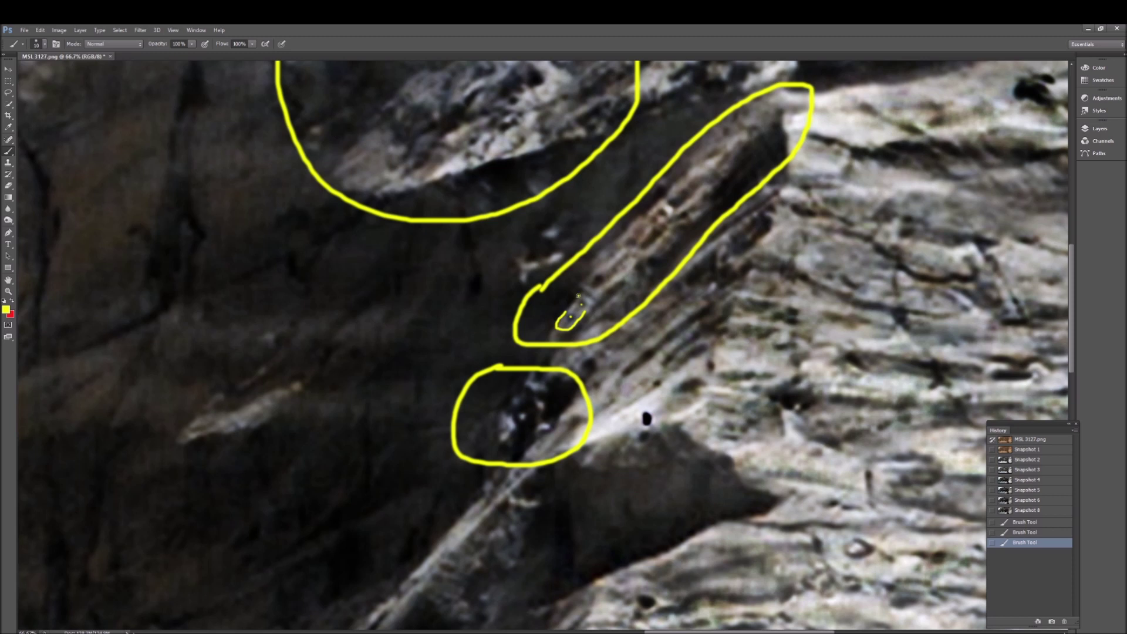
drag(578, 293, 593, 302)
click(1048, 511)
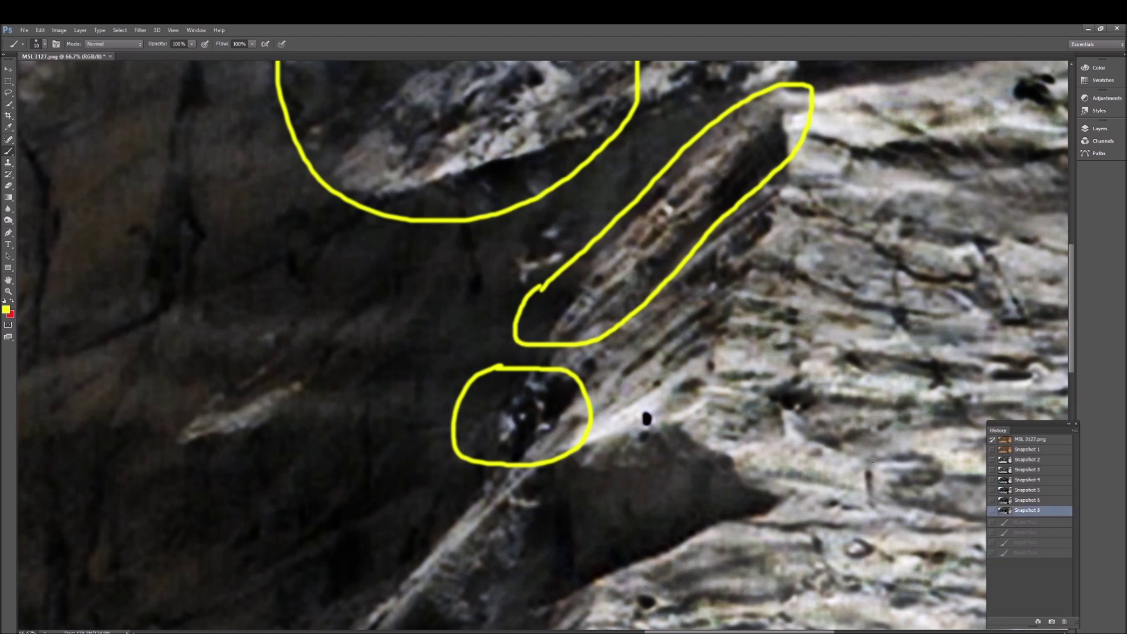
scroll(660, 405, up, 2)
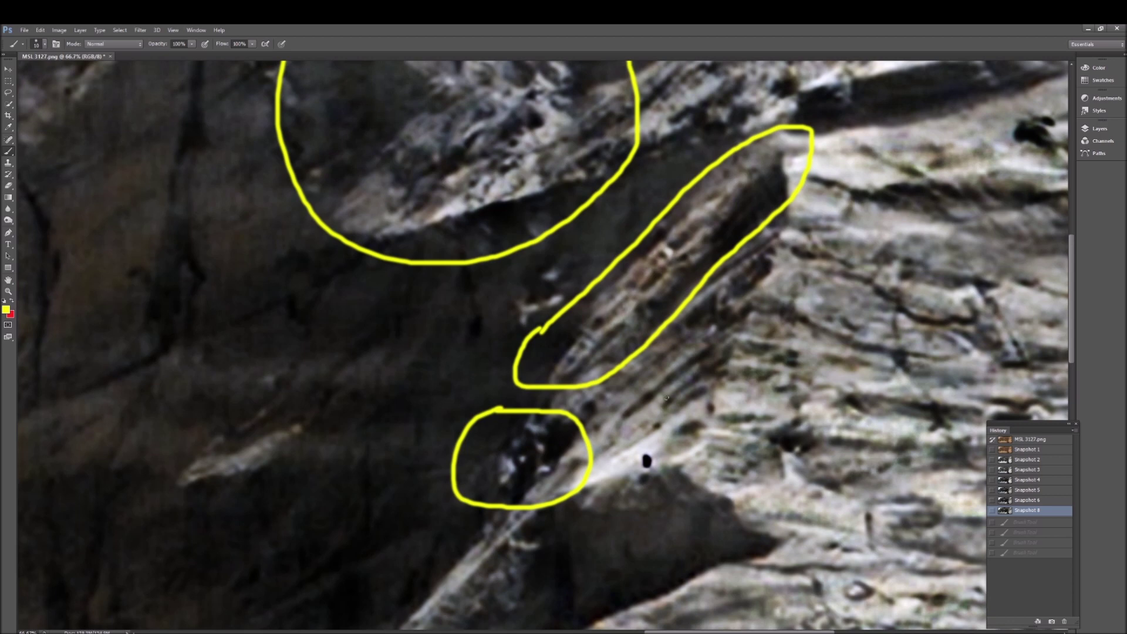
scroll(667, 399, down, 2)
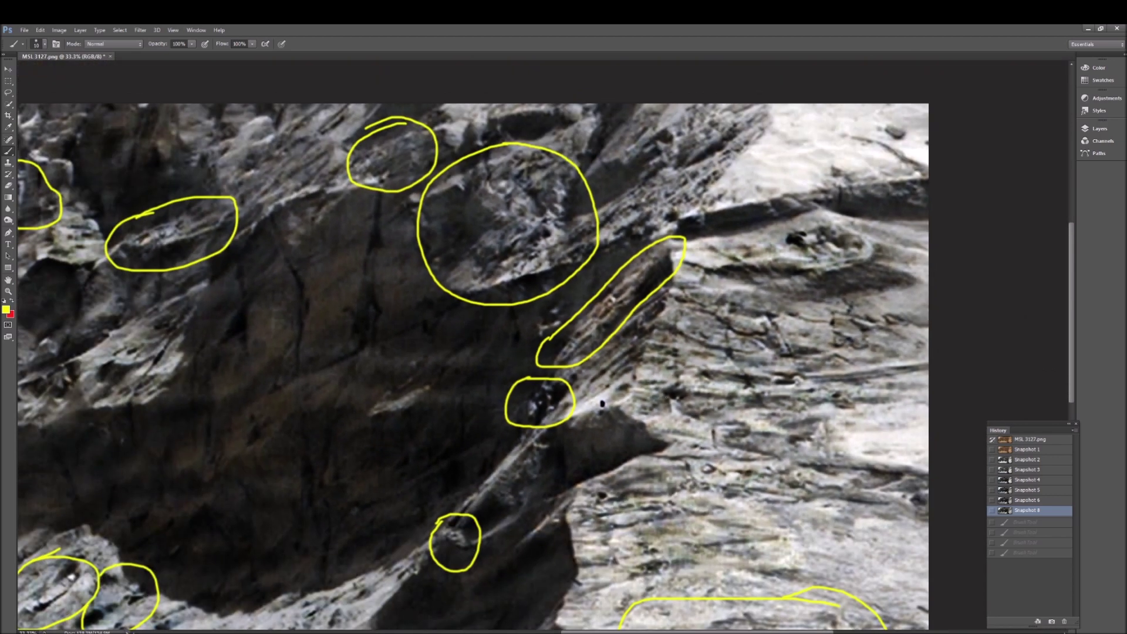
- Draw a small yellow loop with a short tail around a rock inside the large upper circle
scroll(674, 400, up, 3)
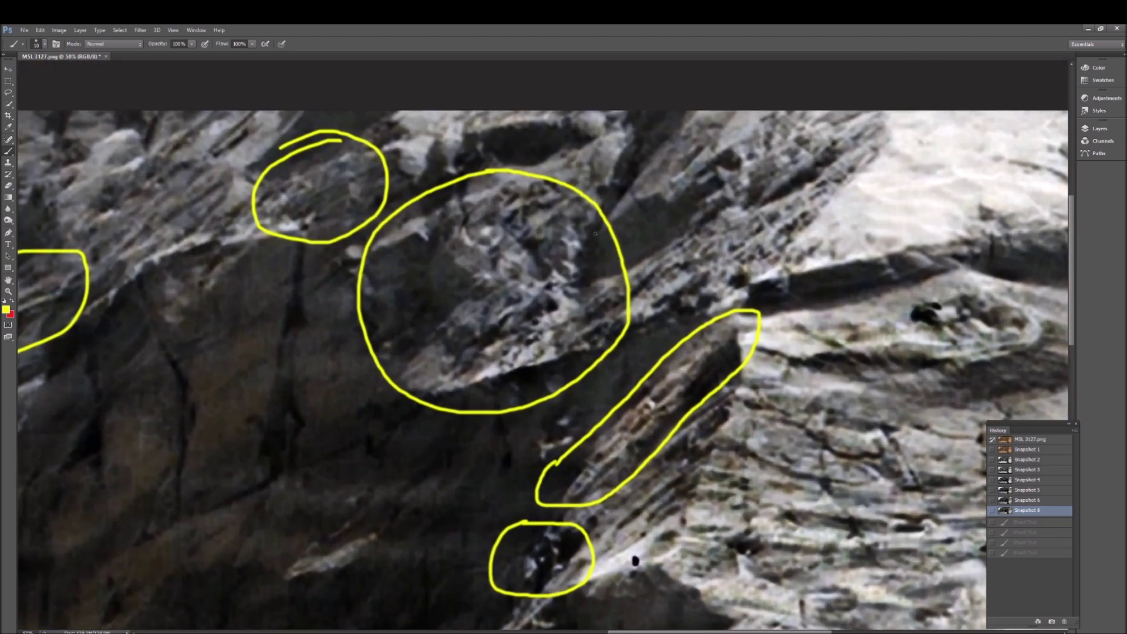
mouse_move(449, 203)
mouse_down()
mouse_move(455, 266)
mouse_move(526, 268)
mouse_move(494, 207)
mouse_up()
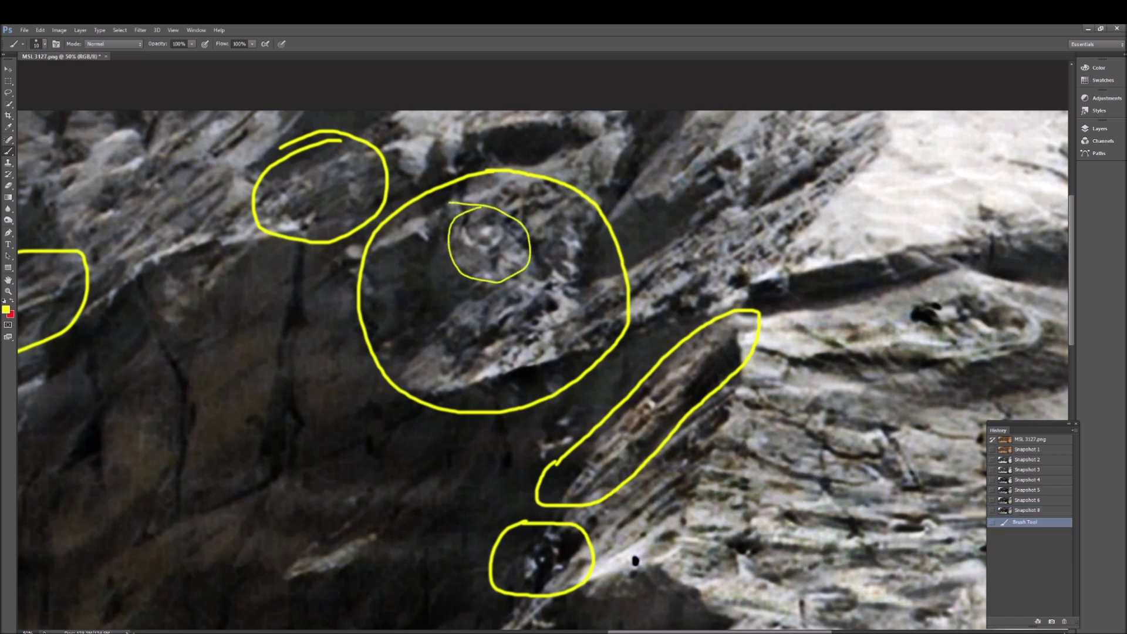
scroll(493, 209, up, 2)
scroll(747, 440, up, 2)
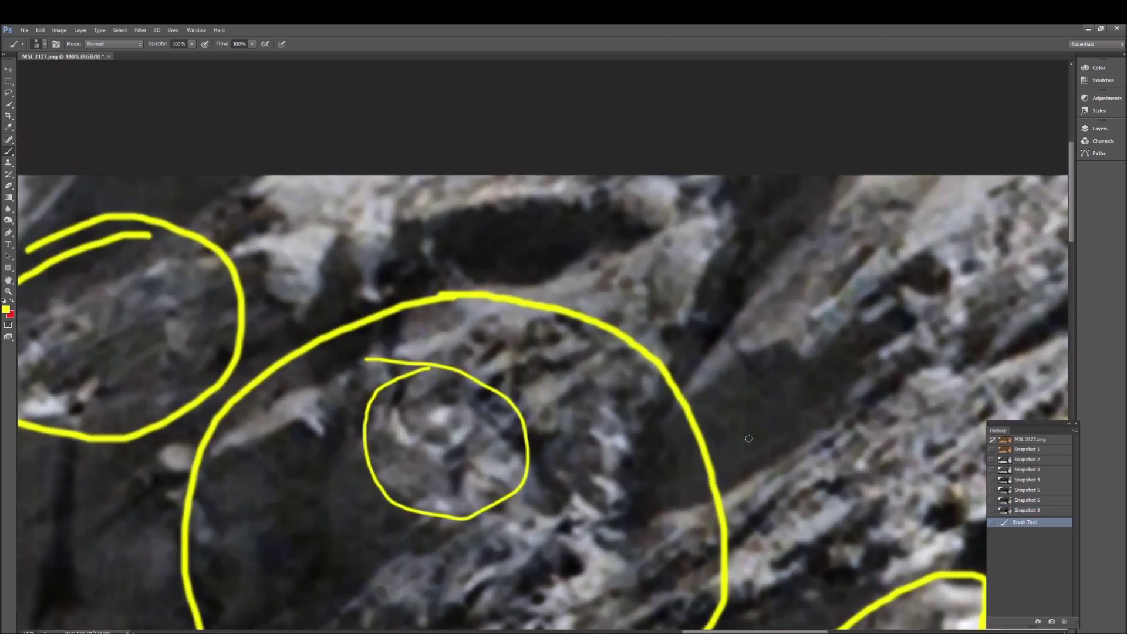
scroll(735, 445, down, 2)
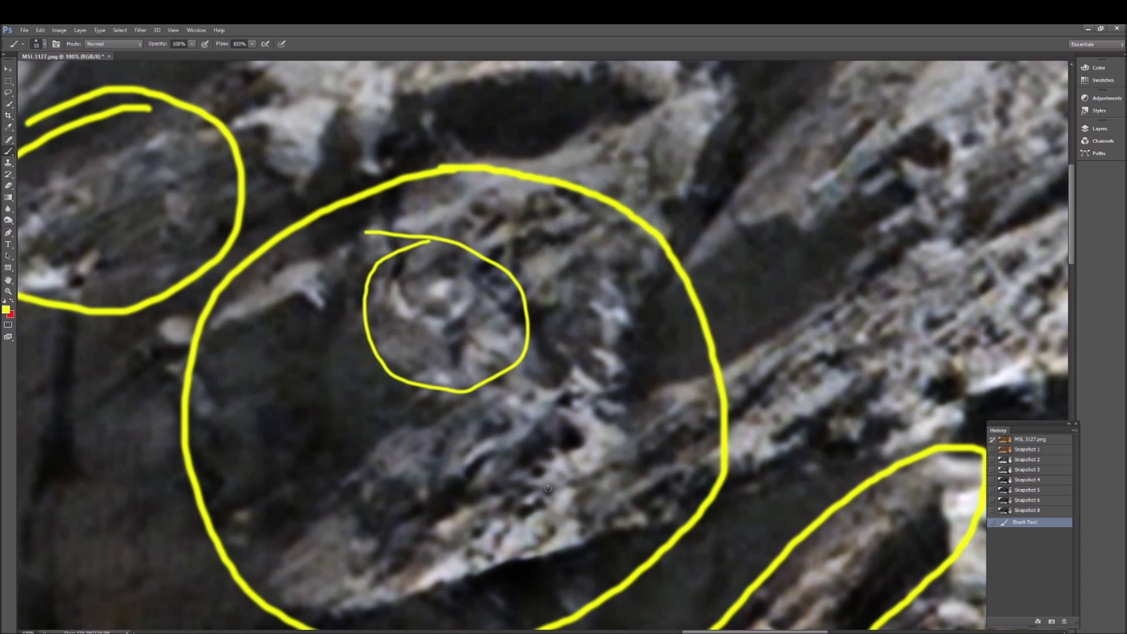
scroll(595, 500, down, 2)
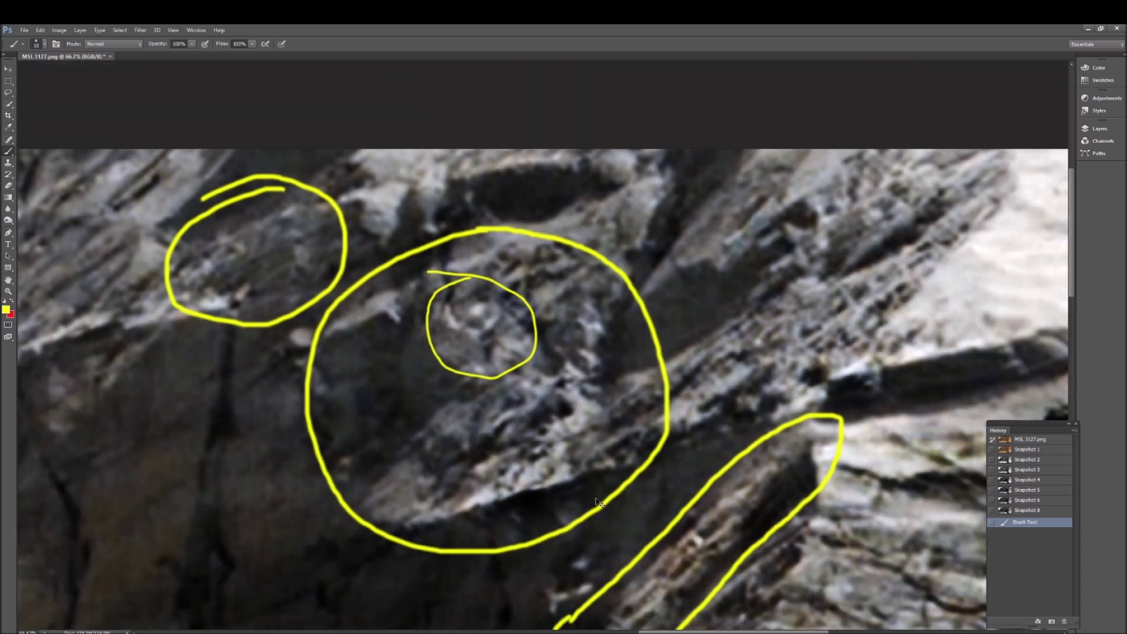
scroll(344, 351, up, 1)
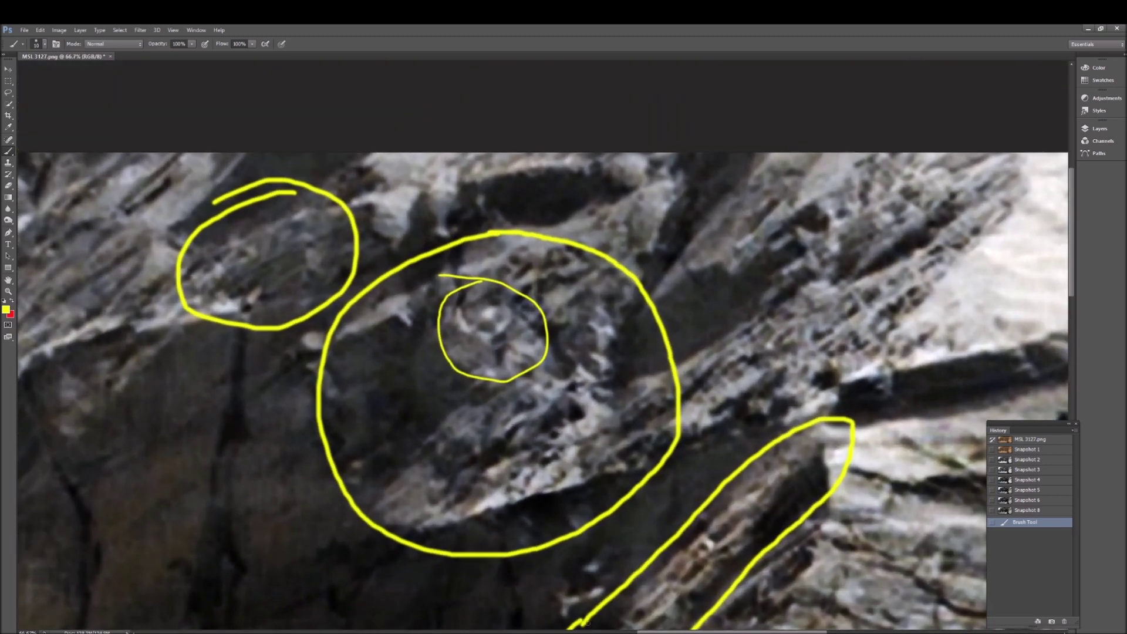
drag(641, 631, 320, 631)
scroll(594, 530, down, 3)
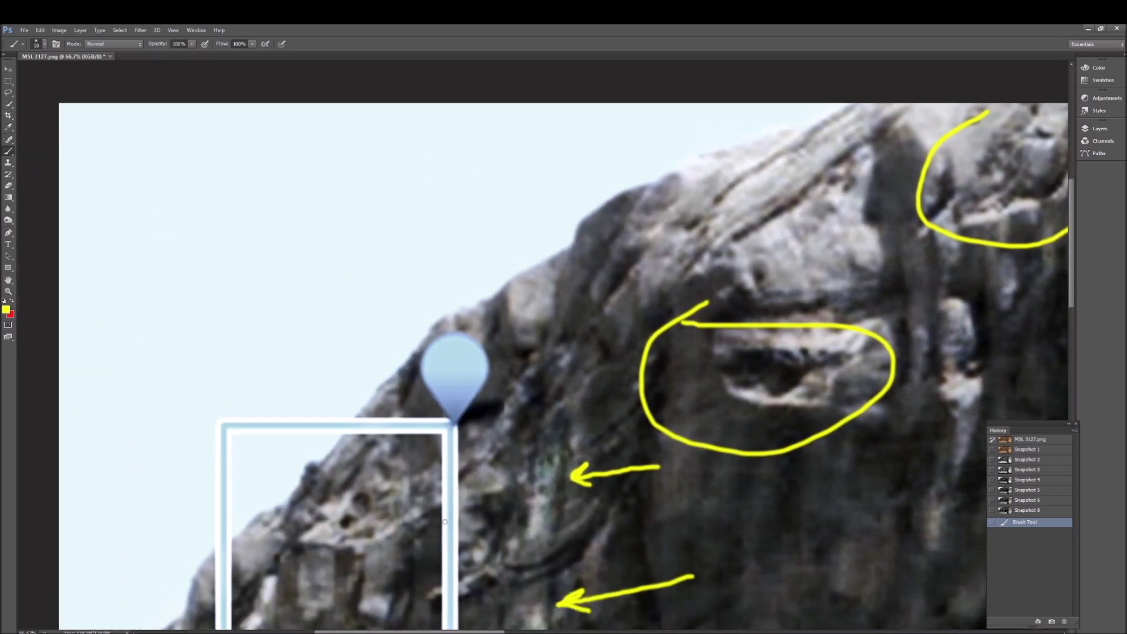
scroll(594, 530, down, 9)
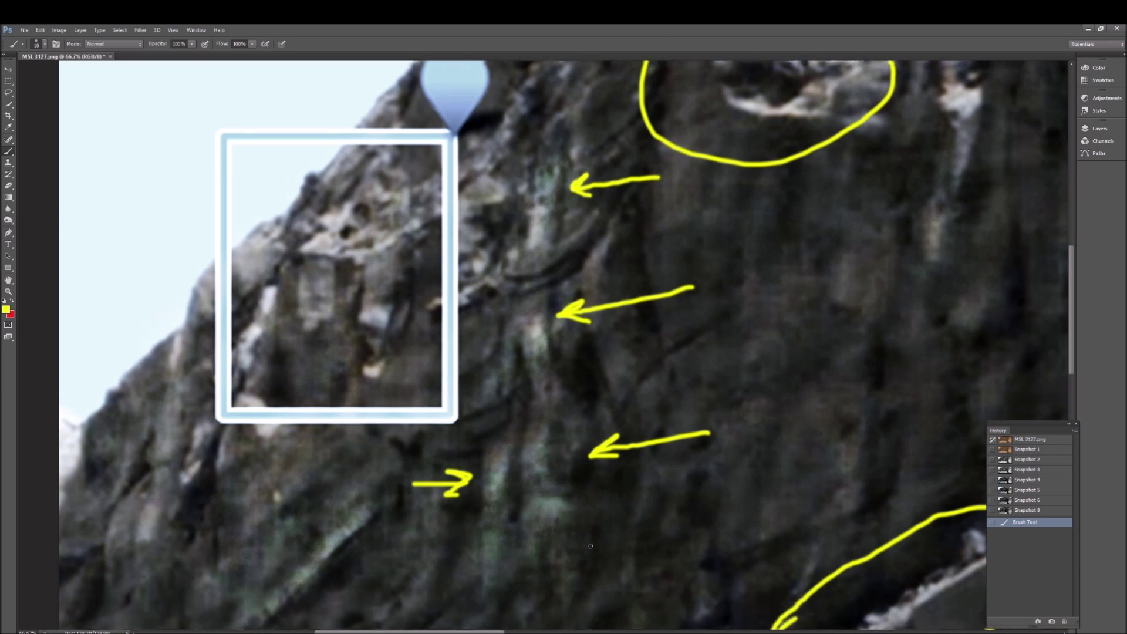
scroll(590, 547, down, 1)
scroll(588, 545, down, 1)
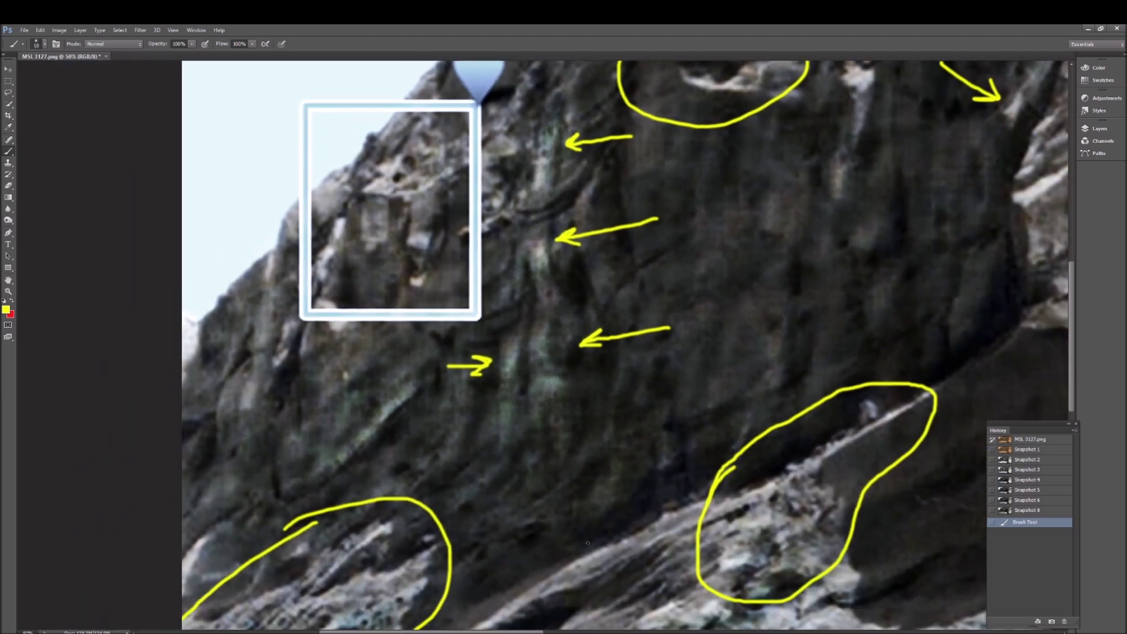
scroll(586, 542, down, 2)
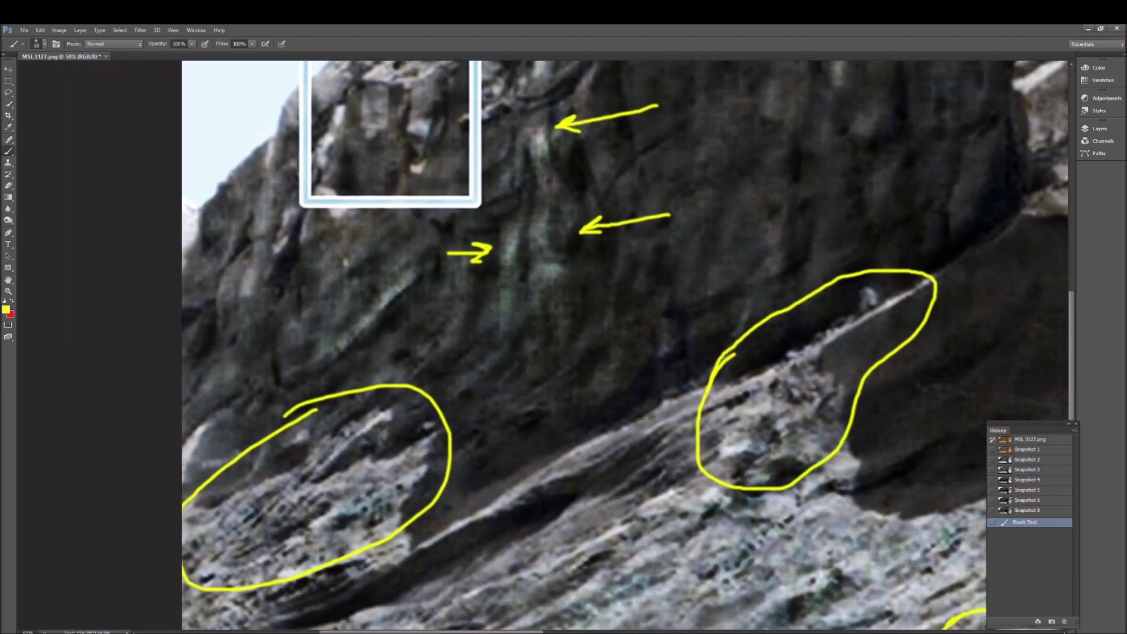
scroll(543, 345, right, 9)
scroll(634, 548, up, 1)
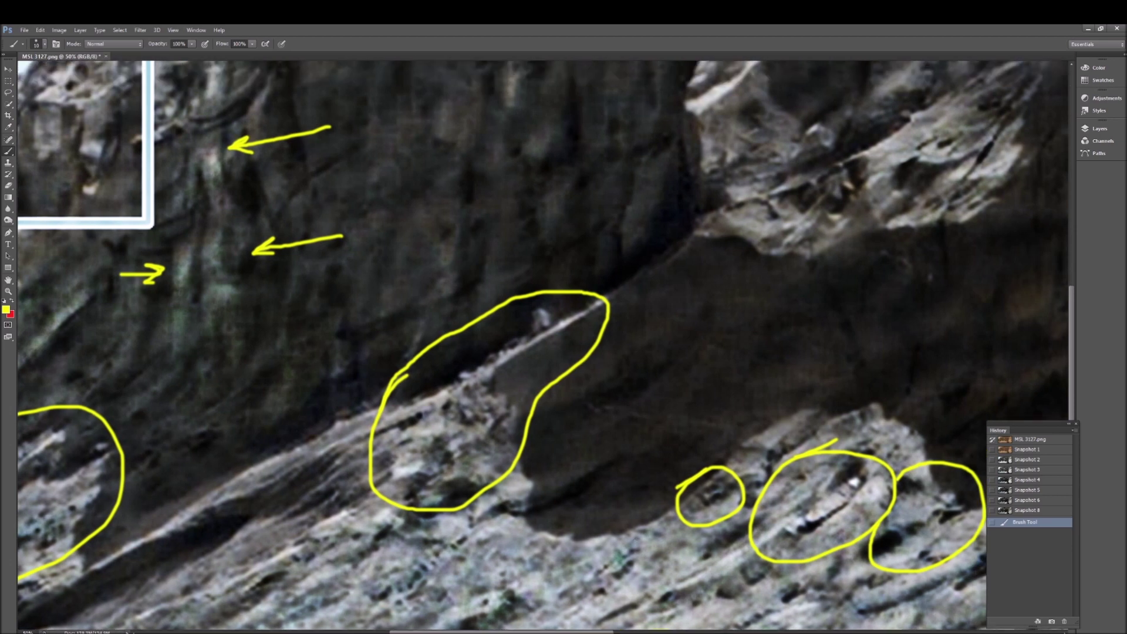
scroll(649, 414, down, 3)
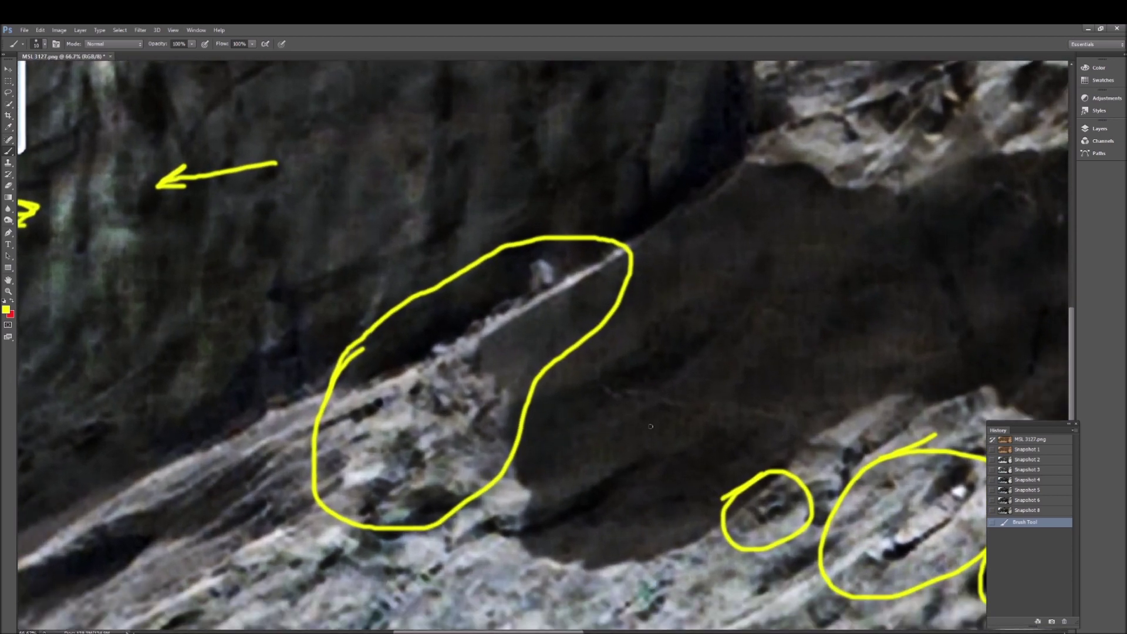
key(ctrl+minus)
key(ctrl+minus)
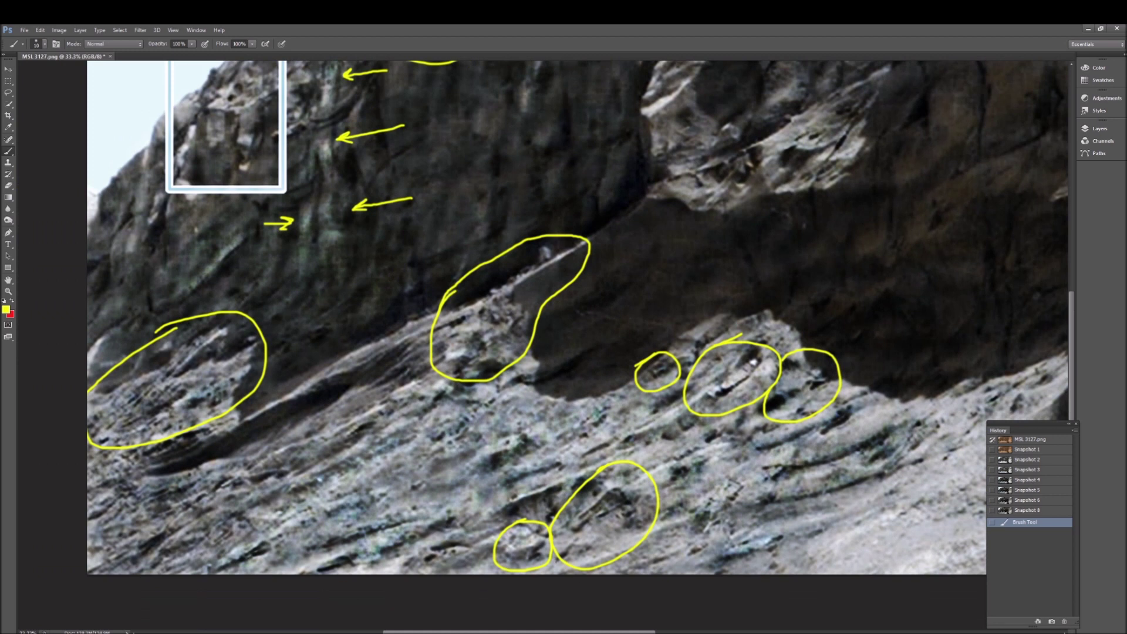
scroll(578, 317, right, 5)
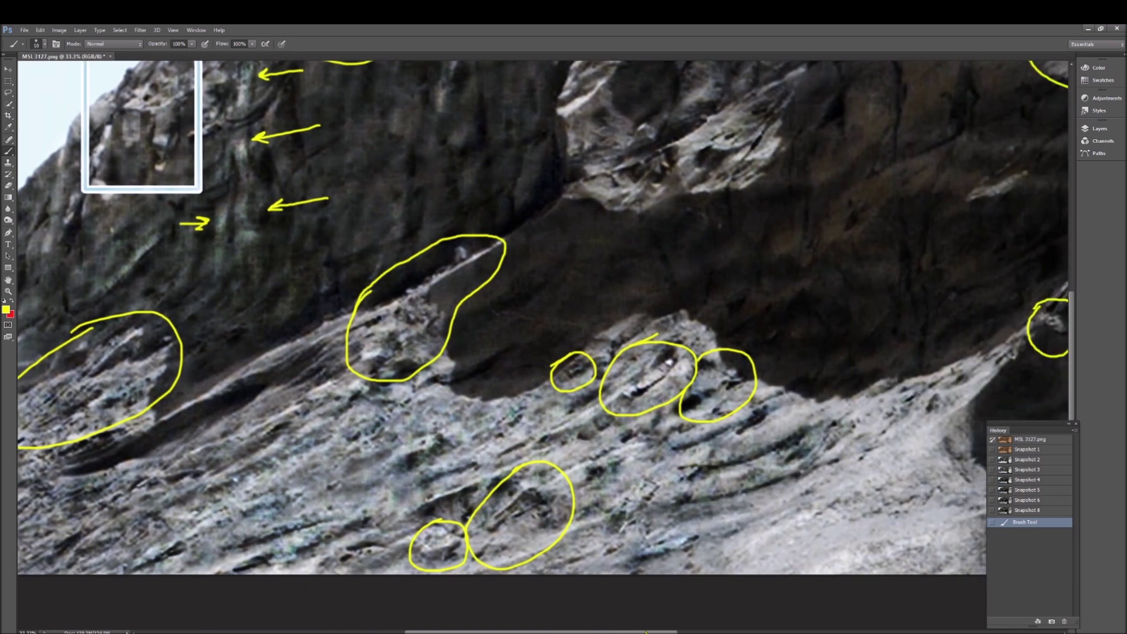
key(ctrl+minus)
scroll(728, 540, up, 1)
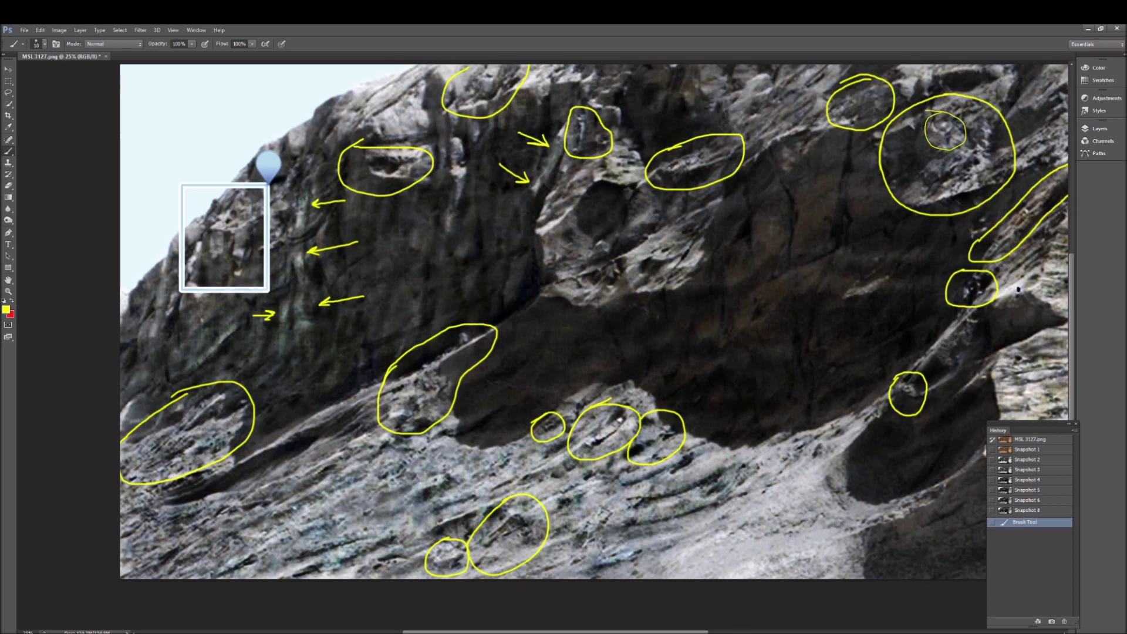
scroll(578, 317, right, 3)
scroll(578, 317, up, 1)
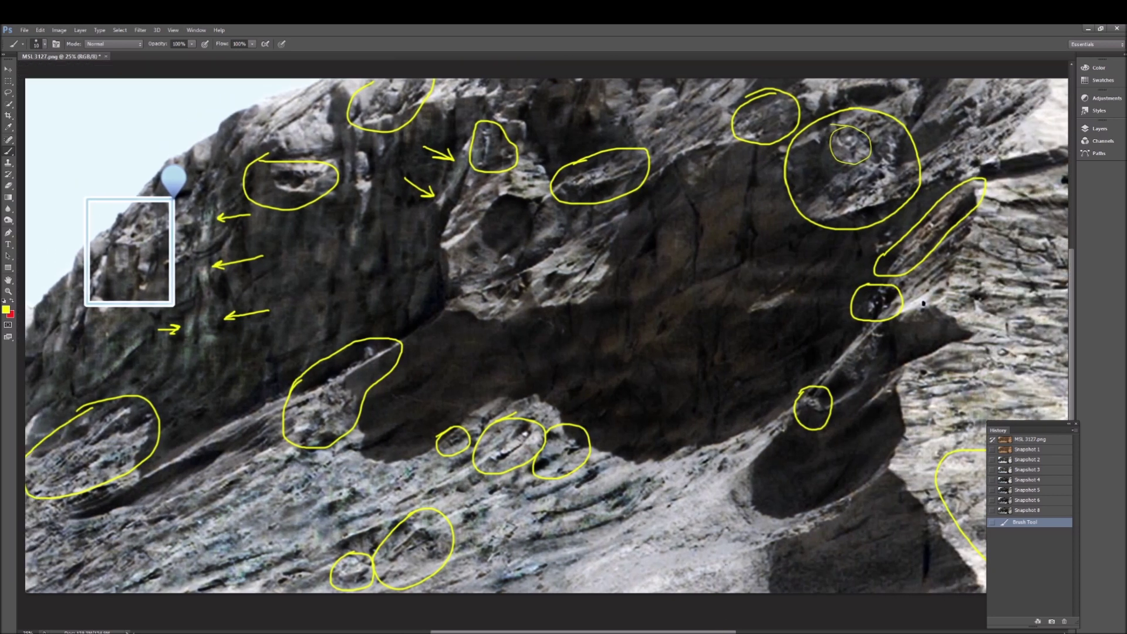
- Collapse the History panel to an icon to free up canvas space
click(1069, 423)
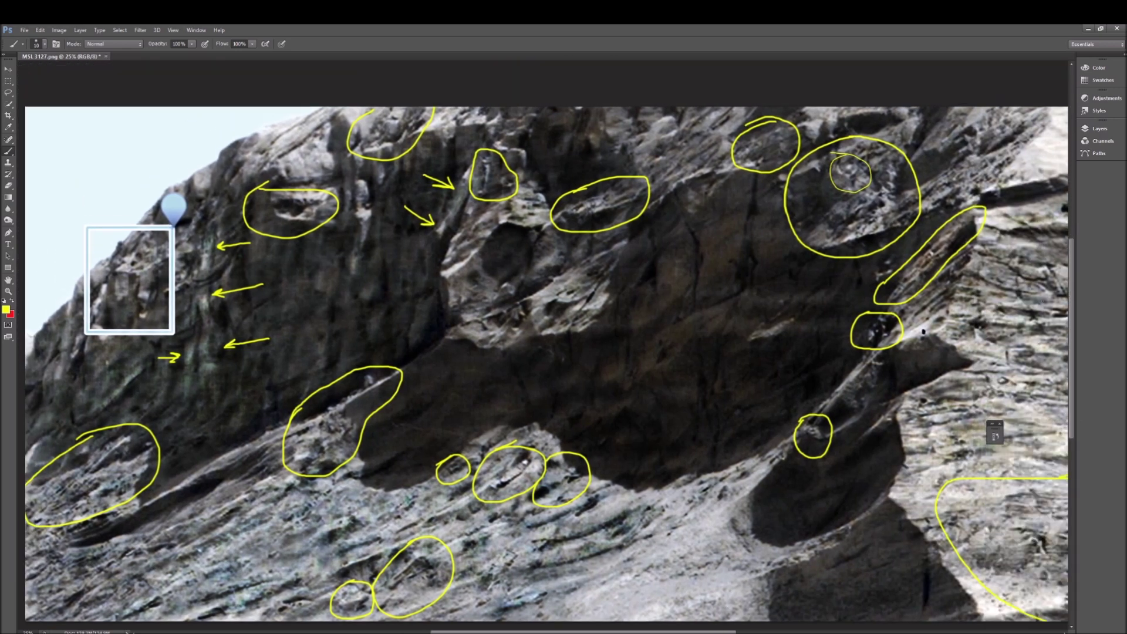